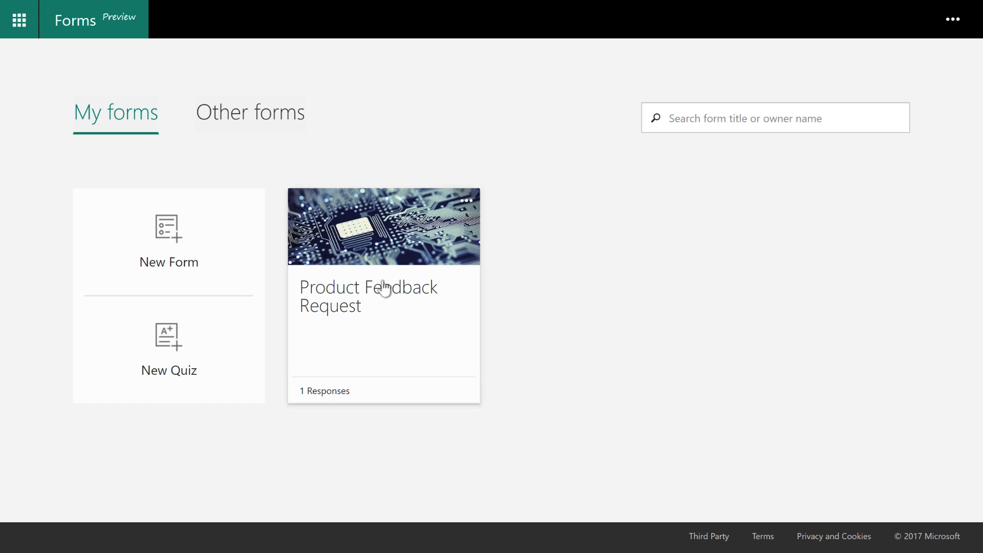
- Open the Product Feedback Request form, view its additional options, and return to the forms list
left_click(330, 288)
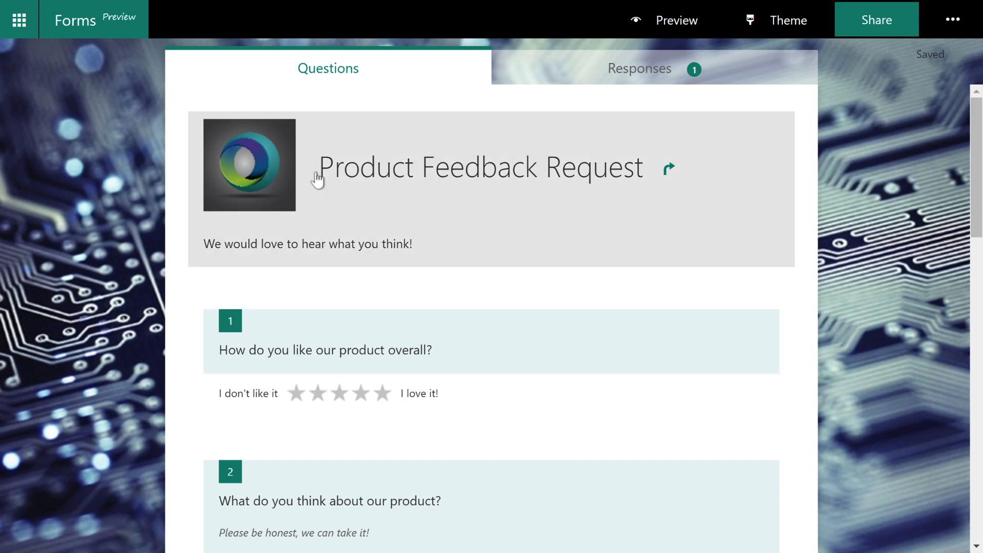
left_click(972, 31)
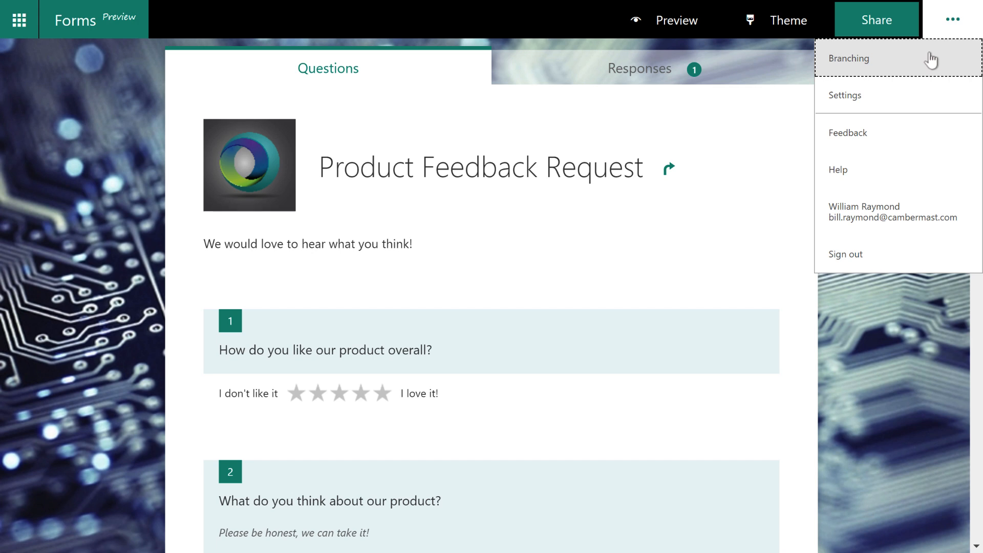
left_click(947, 20)
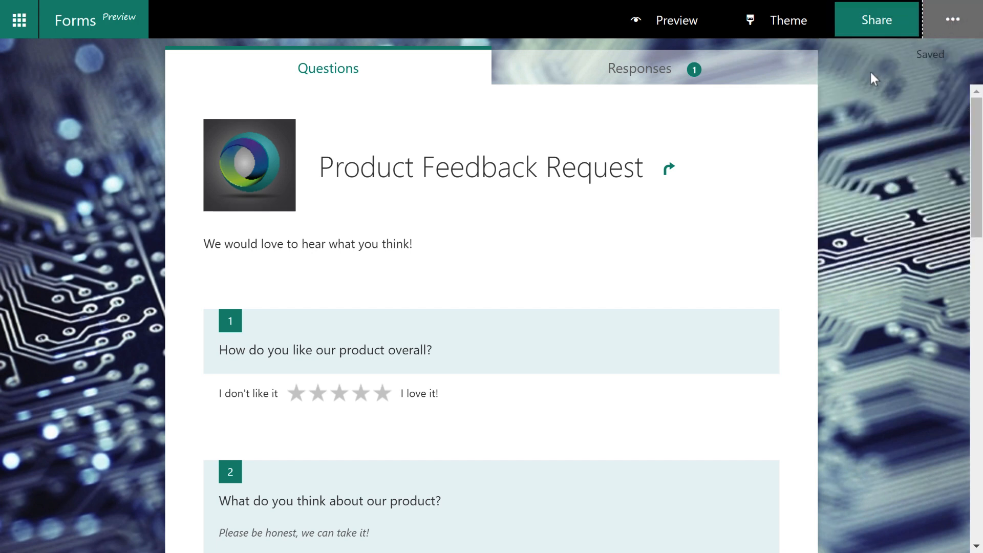
left_click(56, 36)
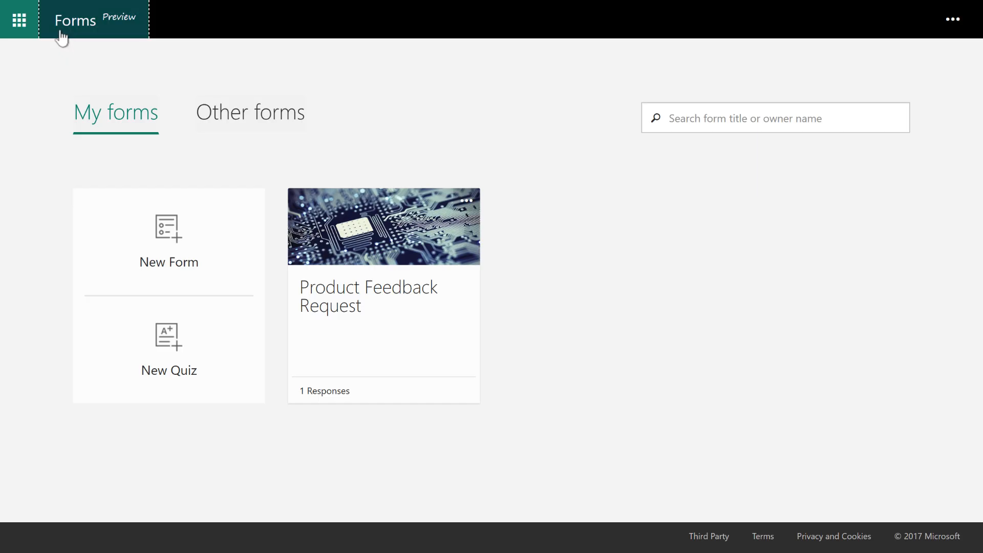
- Create a new quiz titled "Baking quiz" with the description "Home Economics"
left_click(176, 354)
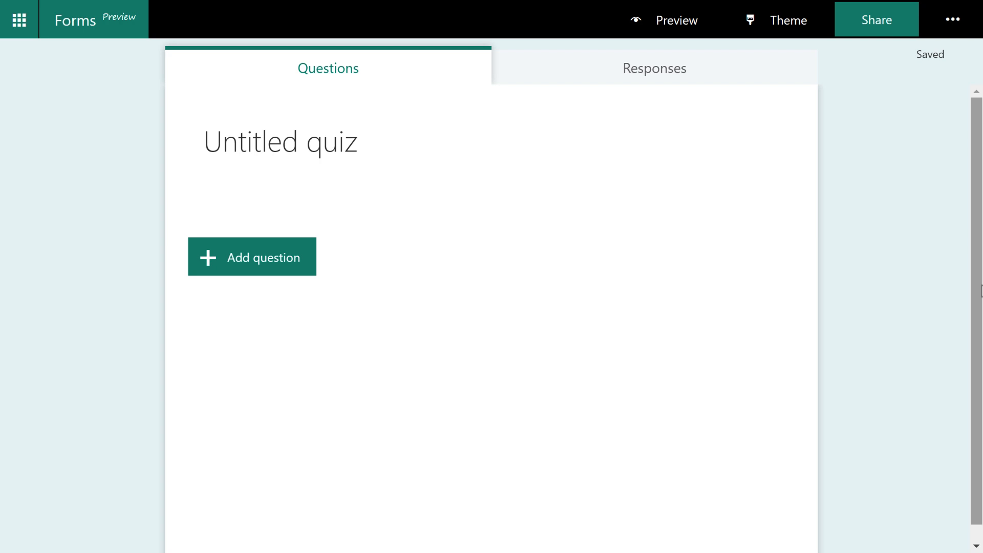
left_click(277, 147)
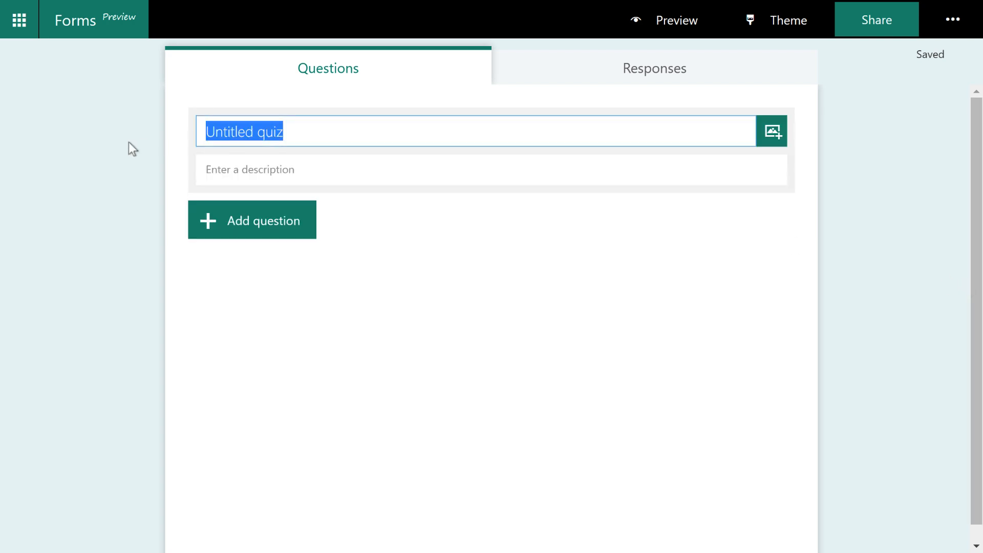
type("Bak")
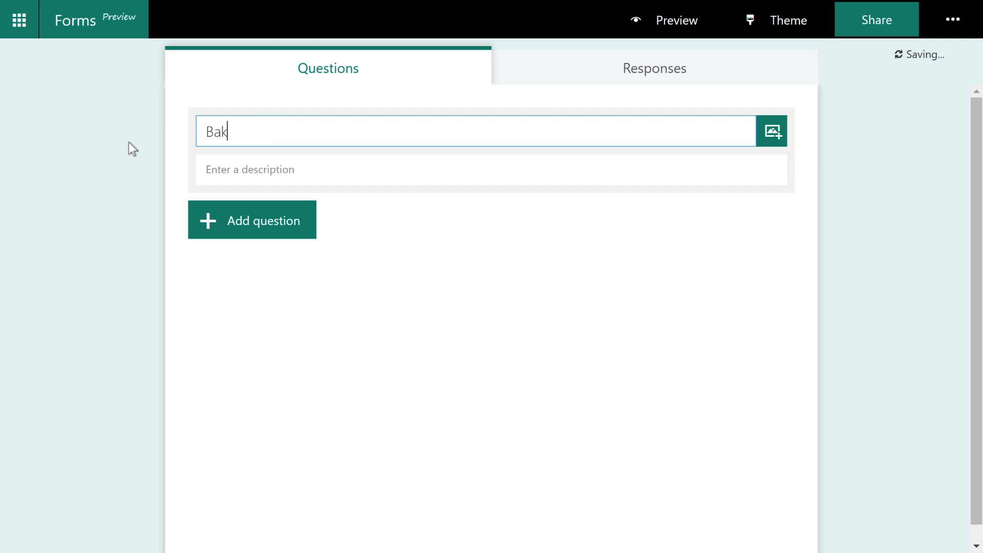
type("ing quiz")
left_click(256, 171)
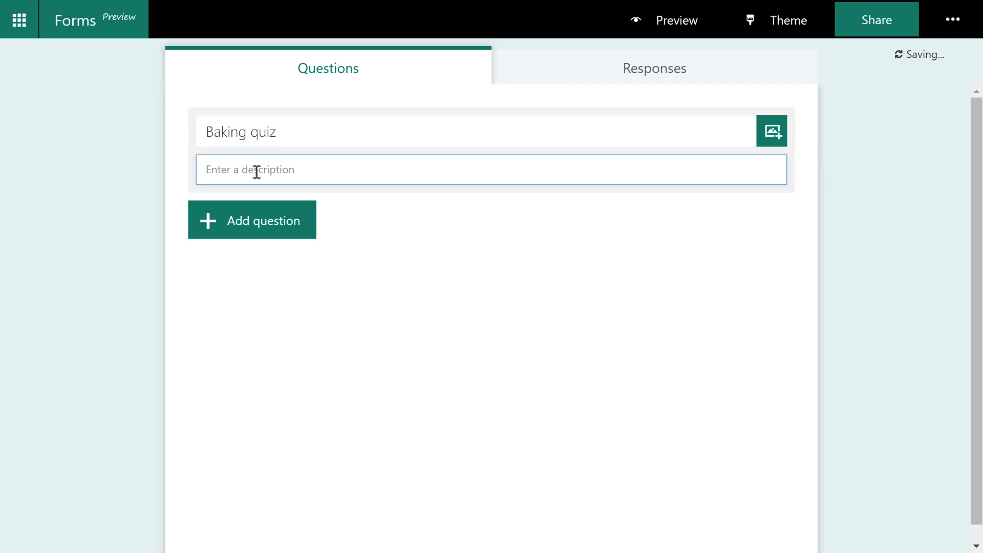
type("Home Economics")
left_click(178, 177)
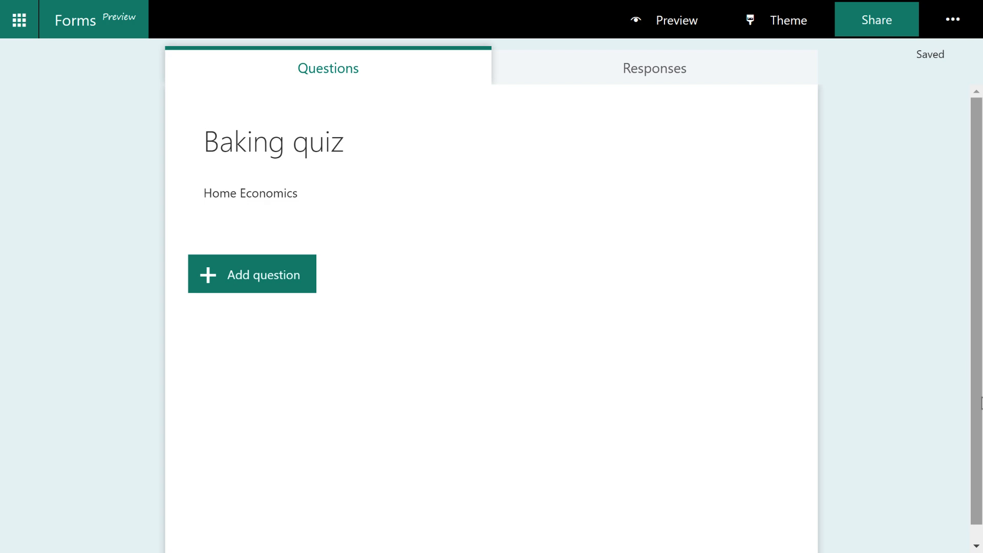
- Add a choice question reading "In baking, what are considered wet ingredients"
left_click(305, 271)
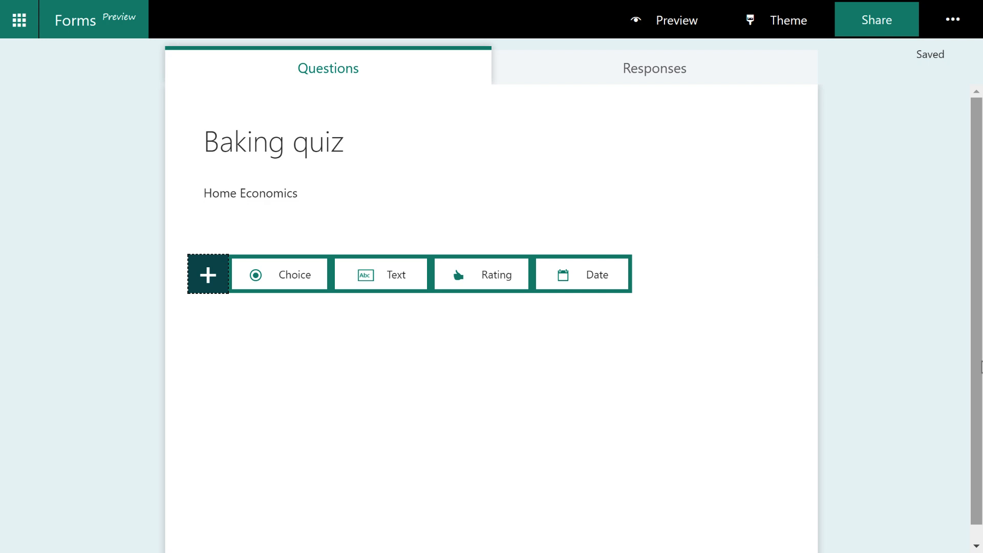
left_click(260, 276)
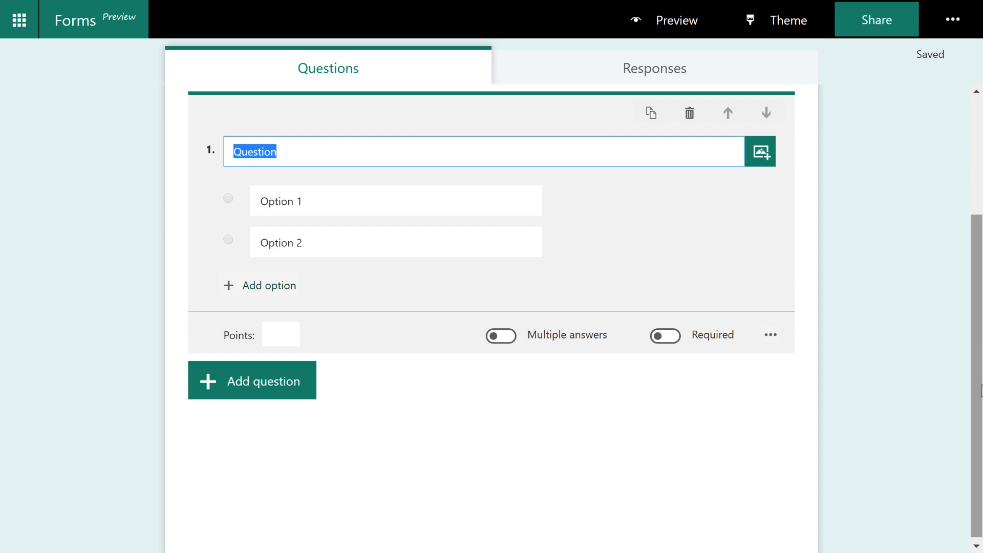
type("In baki")
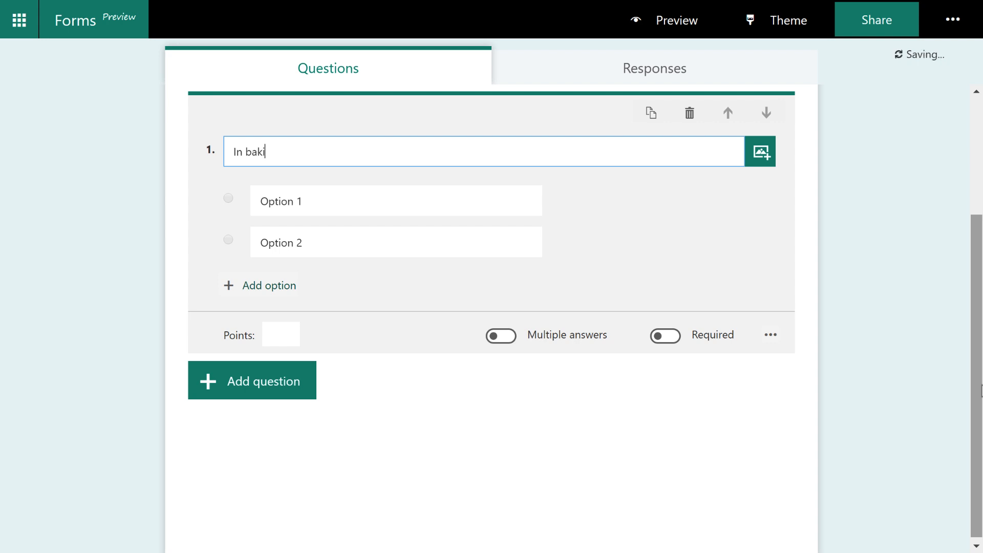
type("ng, what are considered ")
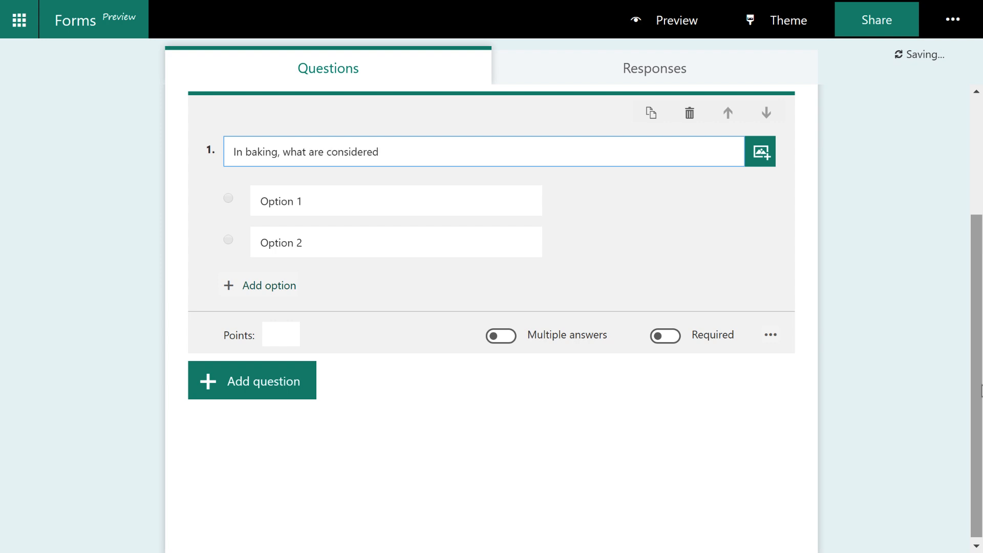
type("wet ingredients")
- Give the wet ingredients question four answer options: Water, Sugar, Flour and Milk
left_click(374, 199)
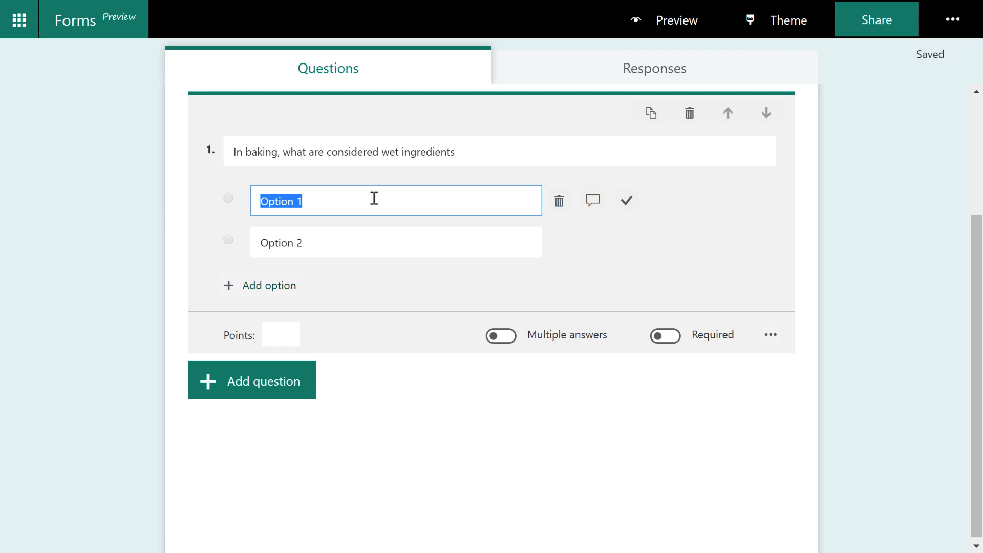
type("Water")
left_click(350, 239)
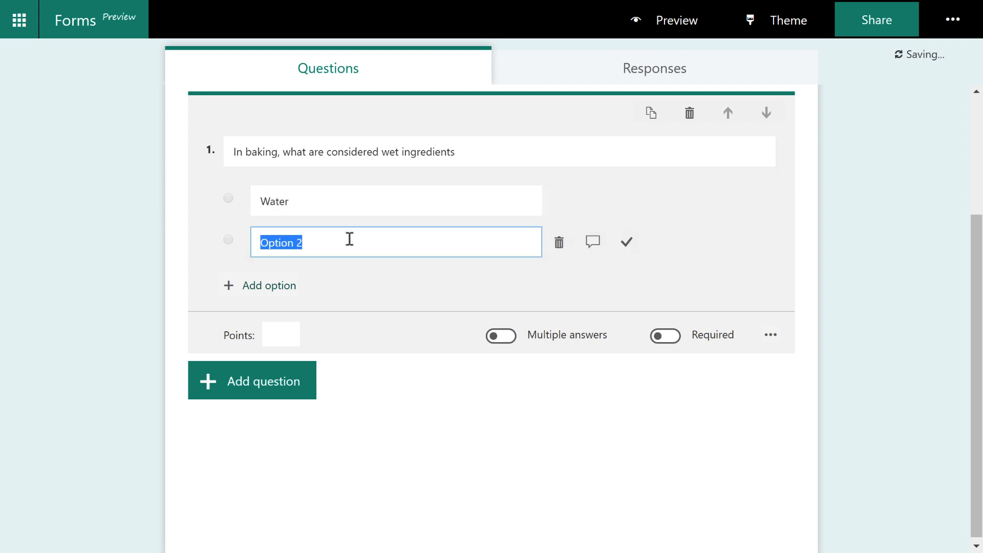
type("Sugar")
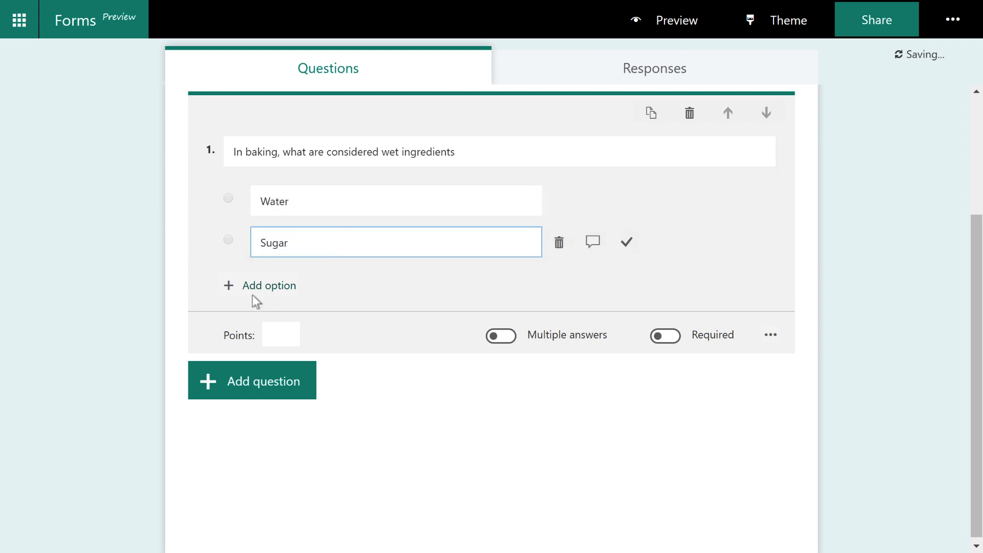
left_click(264, 285)
type("Flour")
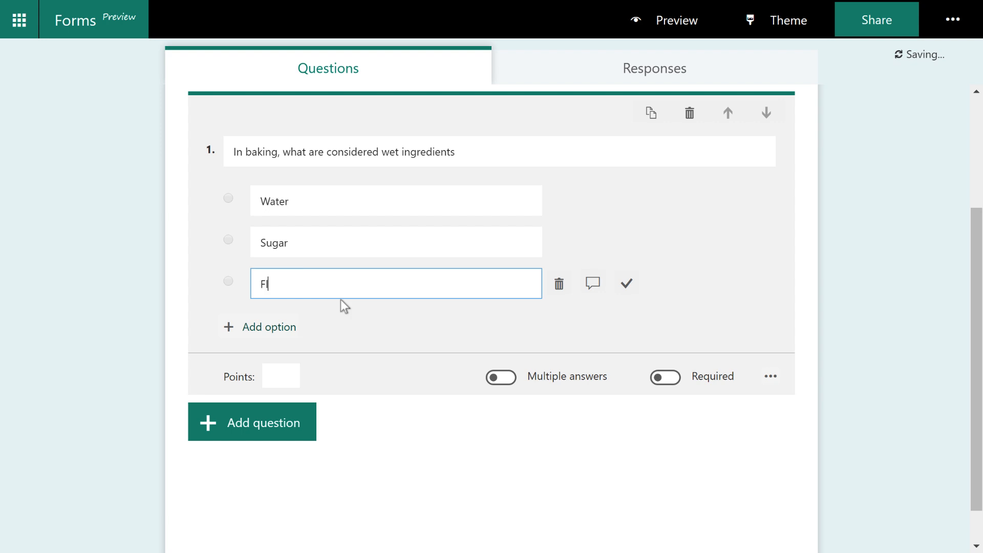
left_click(279, 329)
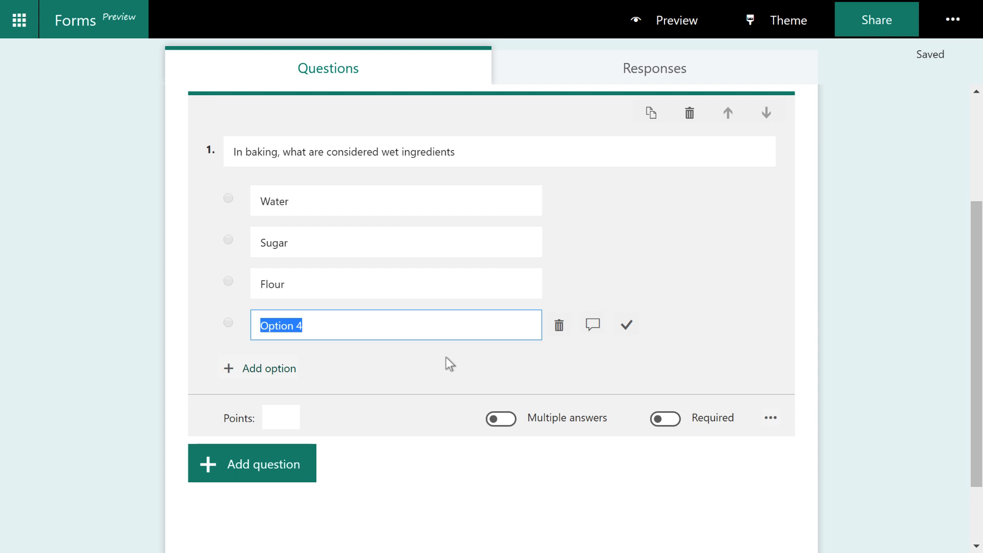
type("Milk")
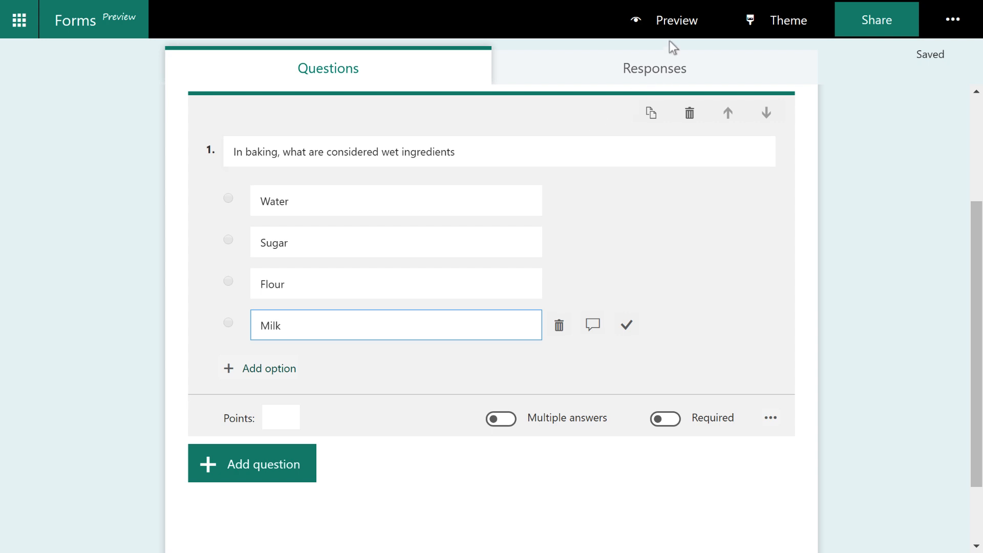
- Preview the quiz, try each single-choice answer from Water to Milk, and return to editing
left_click(670, 26)
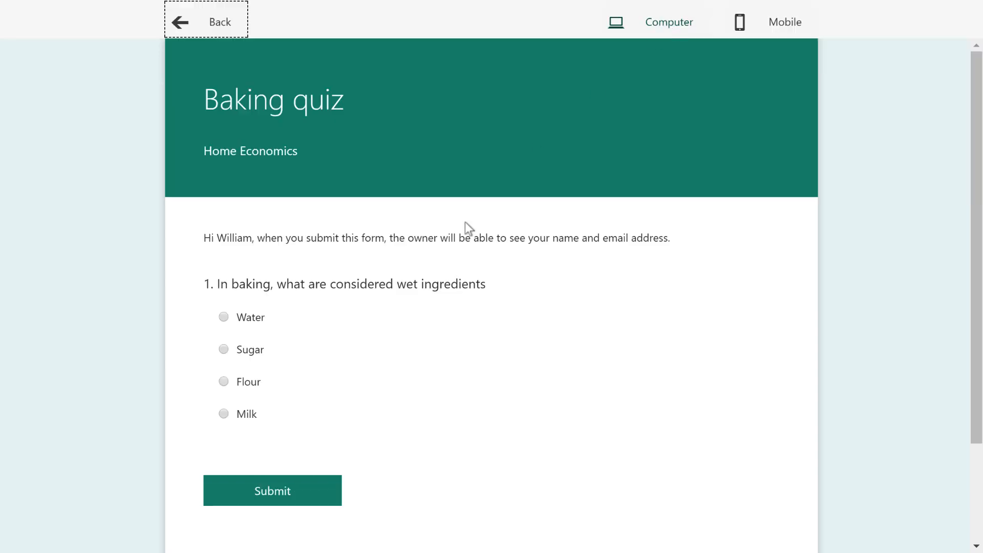
left_click(252, 323)
left_click(252, 352)
left_click(249, 382)
left_click(246, 418)
left_click(178, 25)
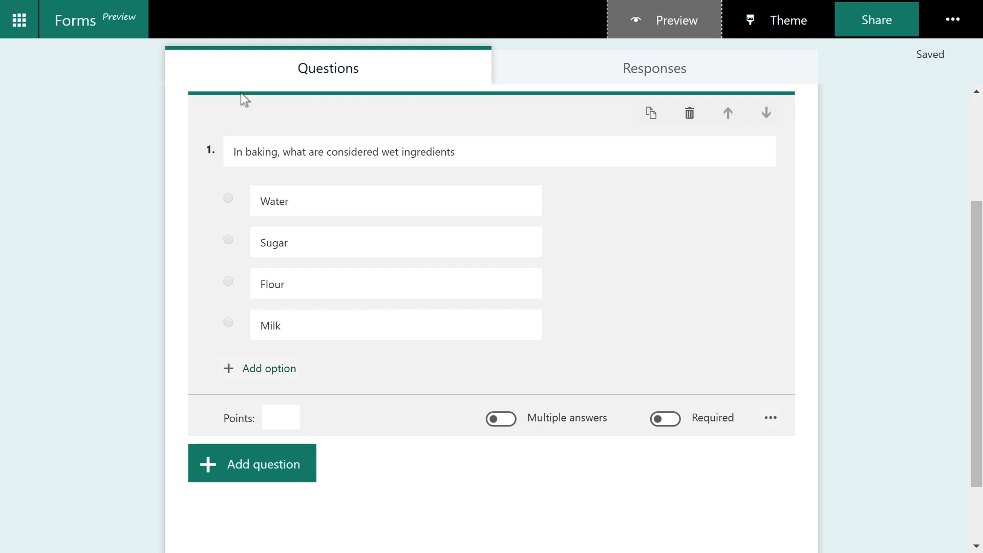
- Allow multiple answers for the wet ingredients question
left_click(502, 420)
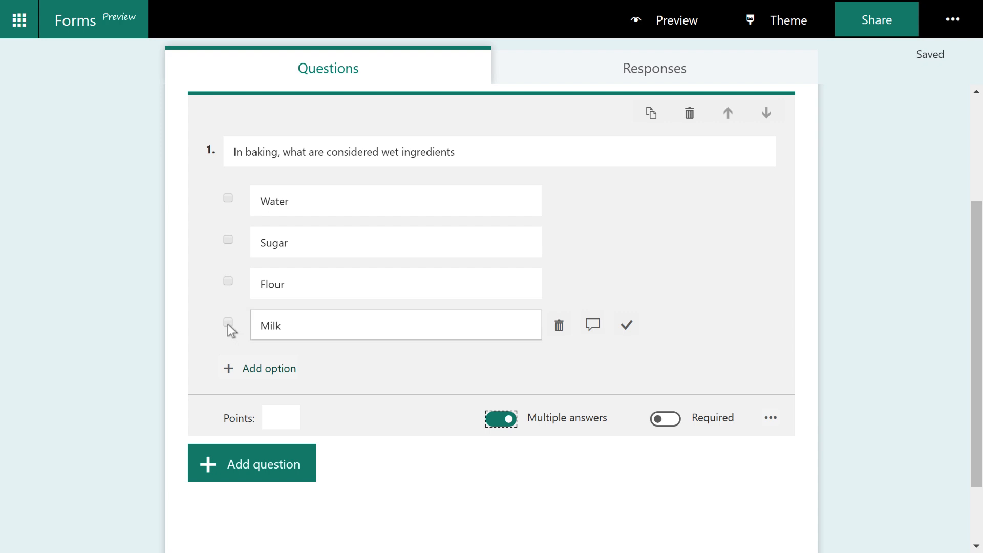
left_click(502, 421)
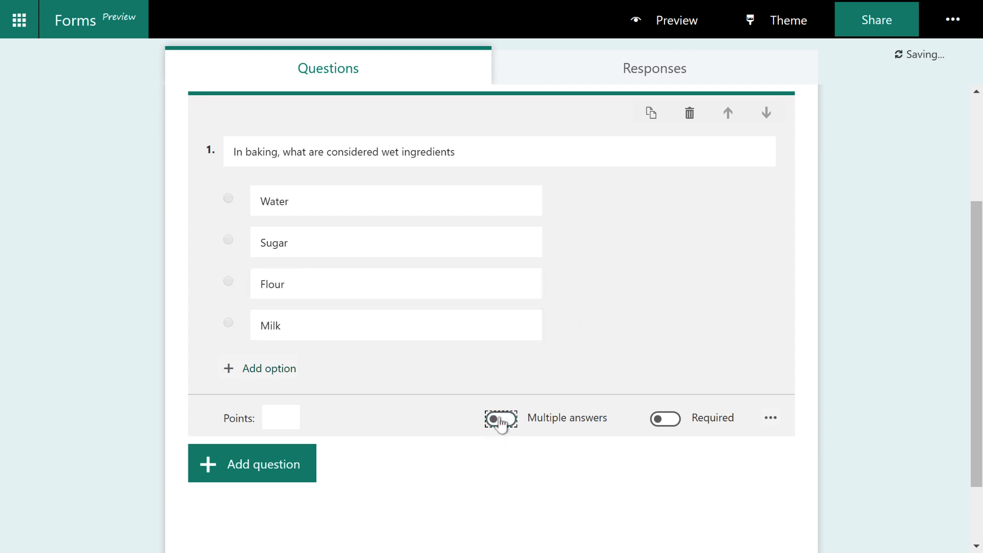
left_click(500, 421)
left_click(501, 421)
left_click(501, 421)
- Preview the quiz again, select all four answers together to test multiple selection, and return to editing
left_click(676, 20)
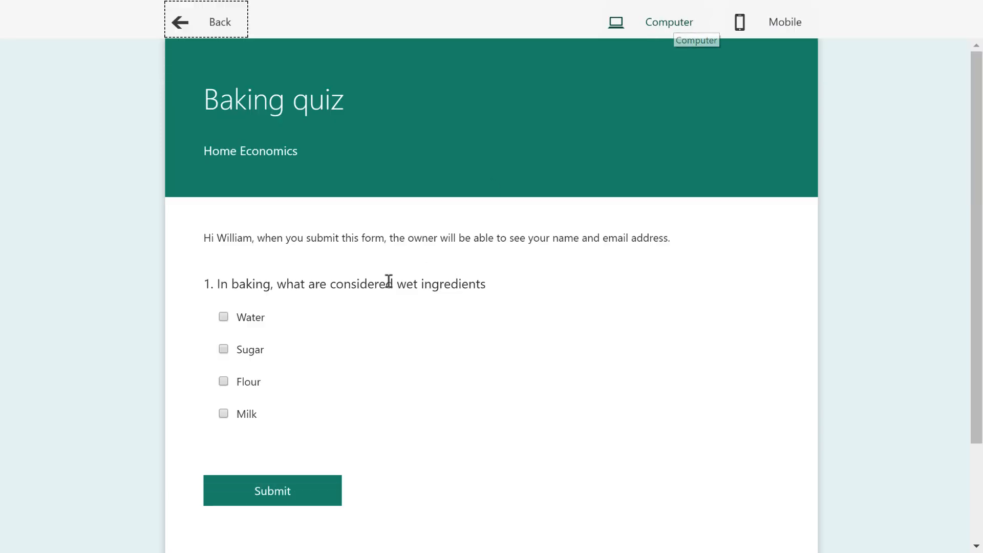
left_click(252, 325)
left_click(253, 353)
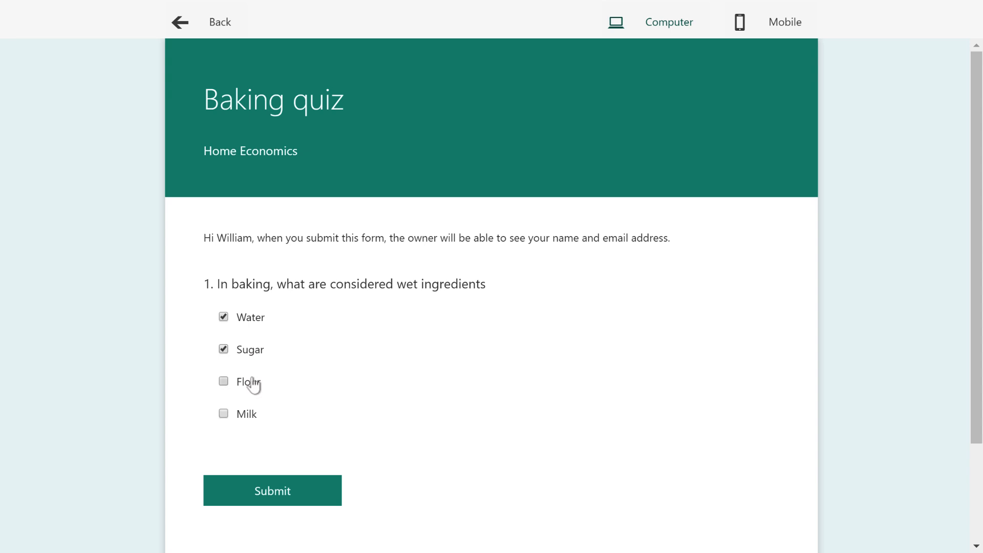
left_click(253, 384)
left_click(245, 416)
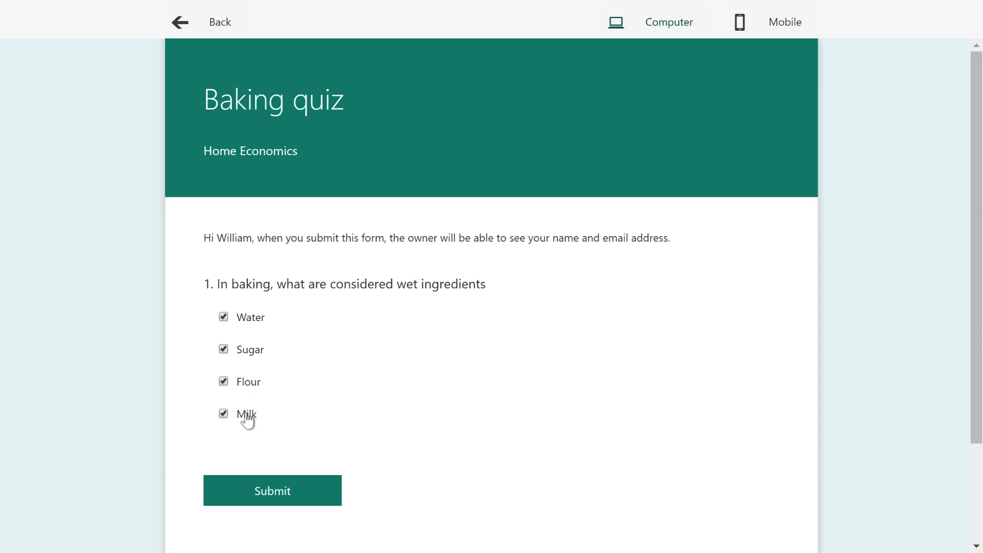
left_click(175, 35)
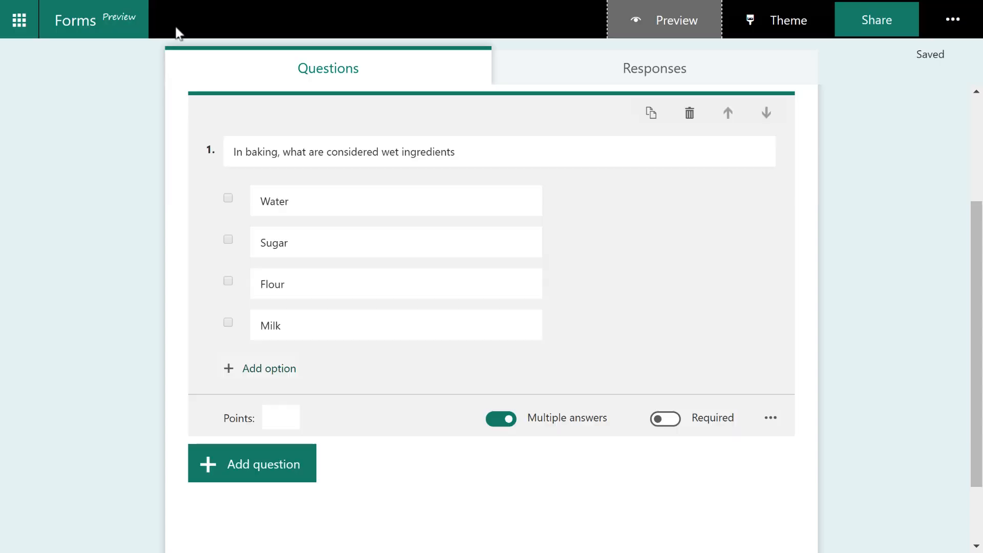
- Make the wet ingredients question required and assign it 5 points
left_click(668, 420)
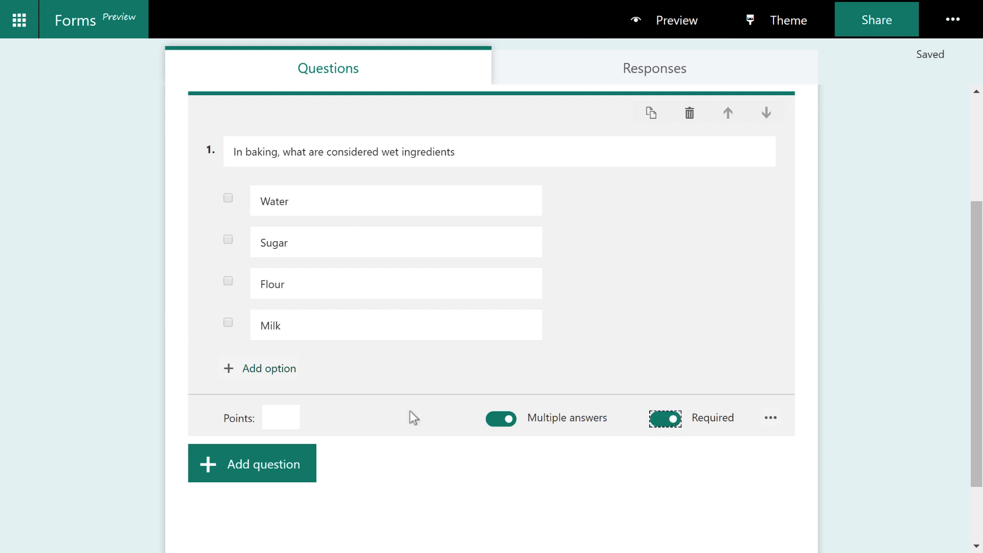
left_click(272, 418)
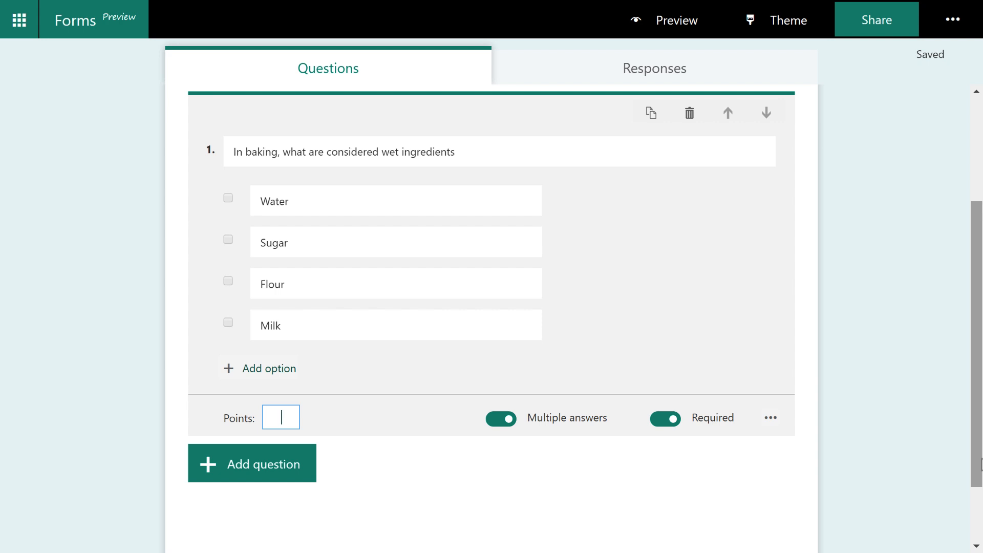
type("5")
key("Tab")
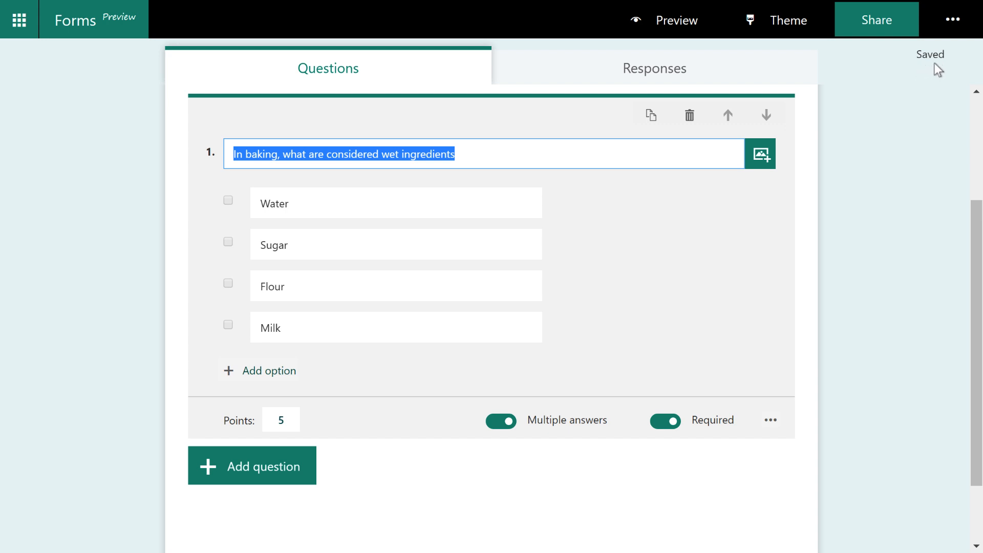
- Add a text question titled "Conversion" and enable its Math option for an equation
left_click(293, 476)
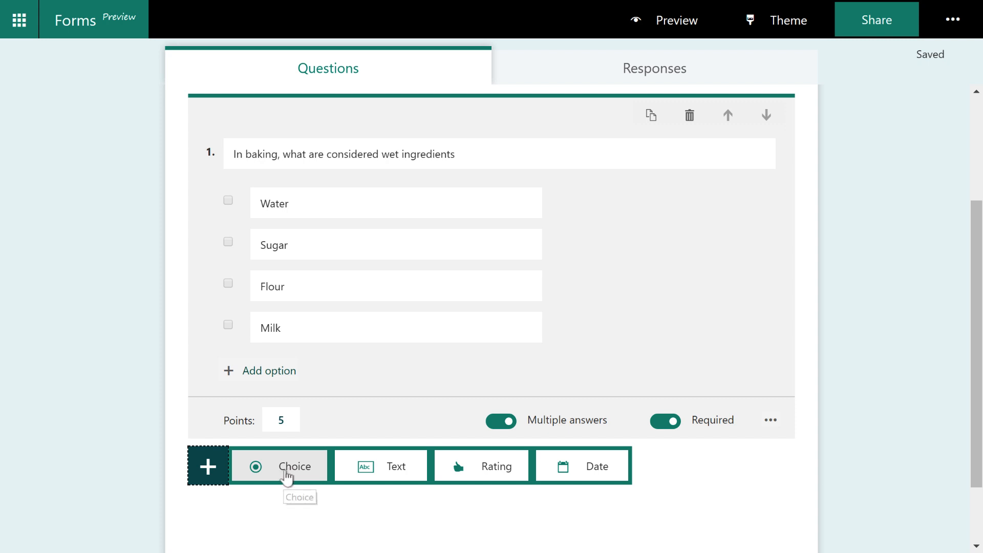
left_click(393, 474)
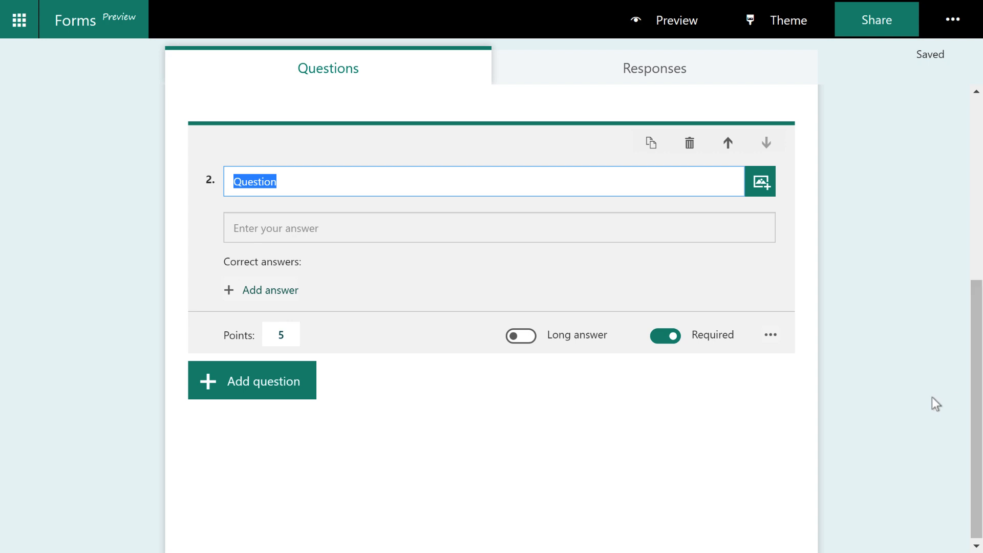
type("Conversion")
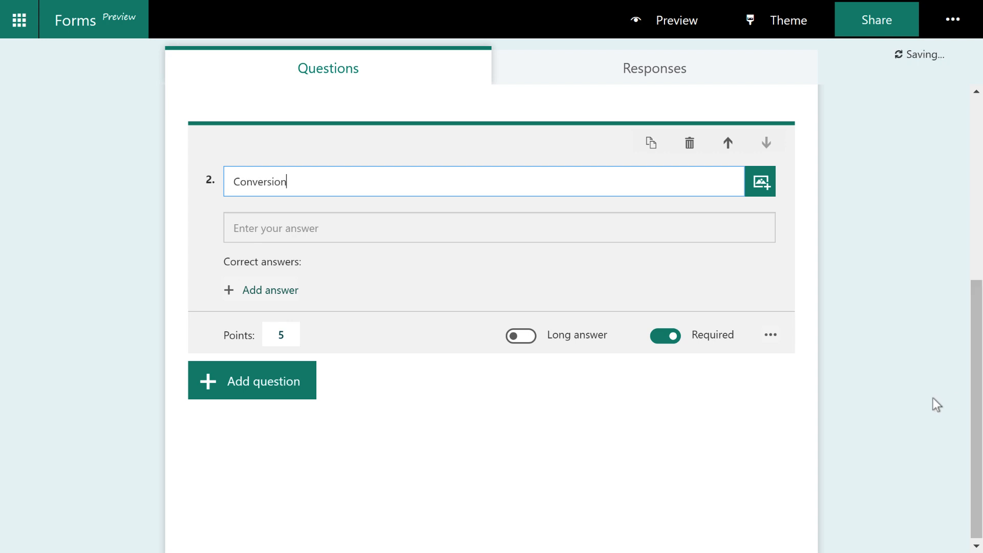
left_click(771, 336)
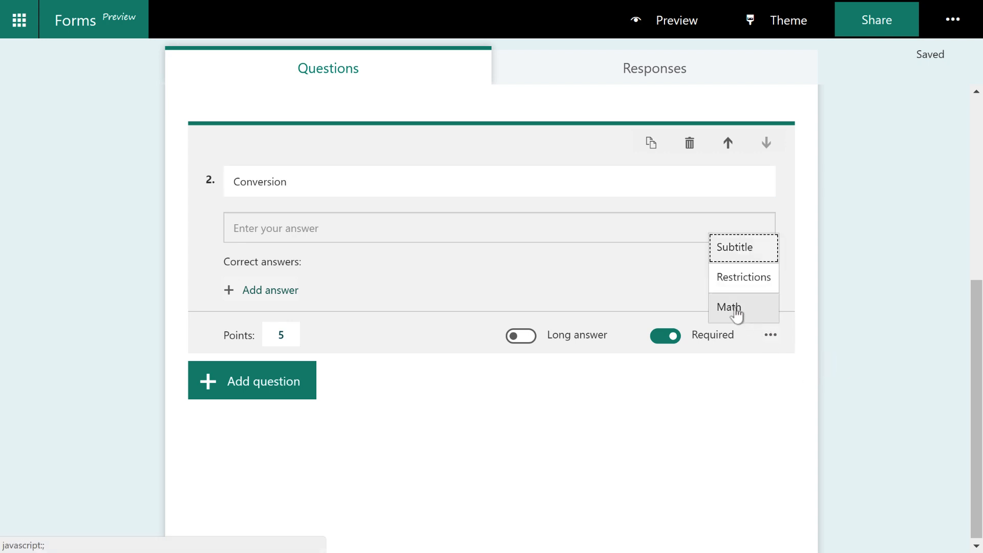
left_click(733, 306)
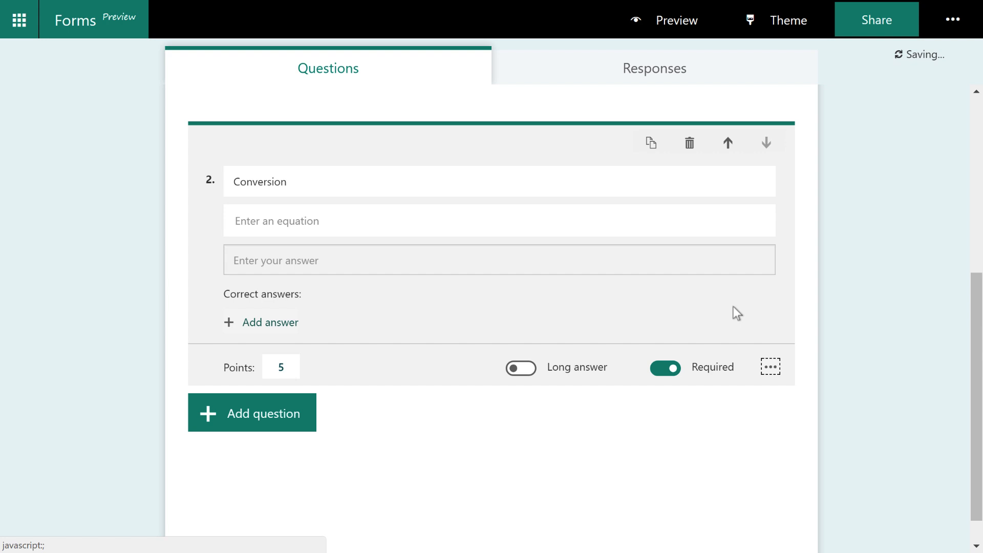
- Enter the equation "1/4 cups = how many tablespoons?" for the Conversion question, writing 1/4 as a stacked fraction
left_click(324, 224)
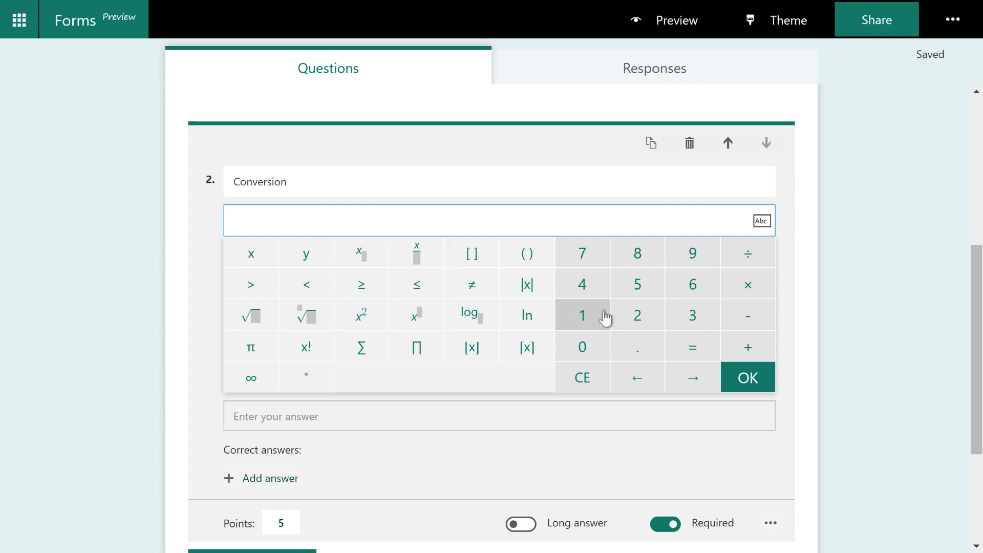
left_click(415, 268)
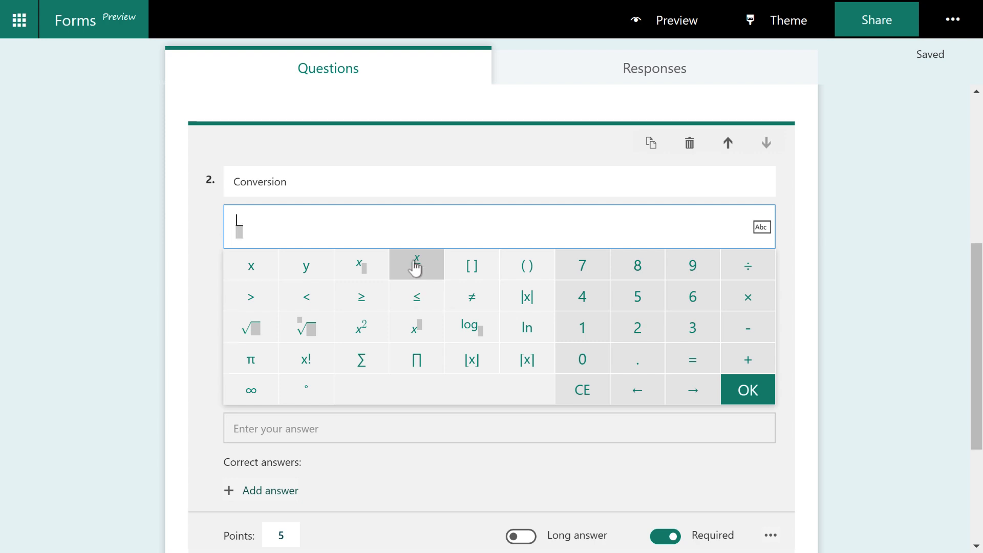
type("1")
key("Down")
type("4 cups = how many tab")
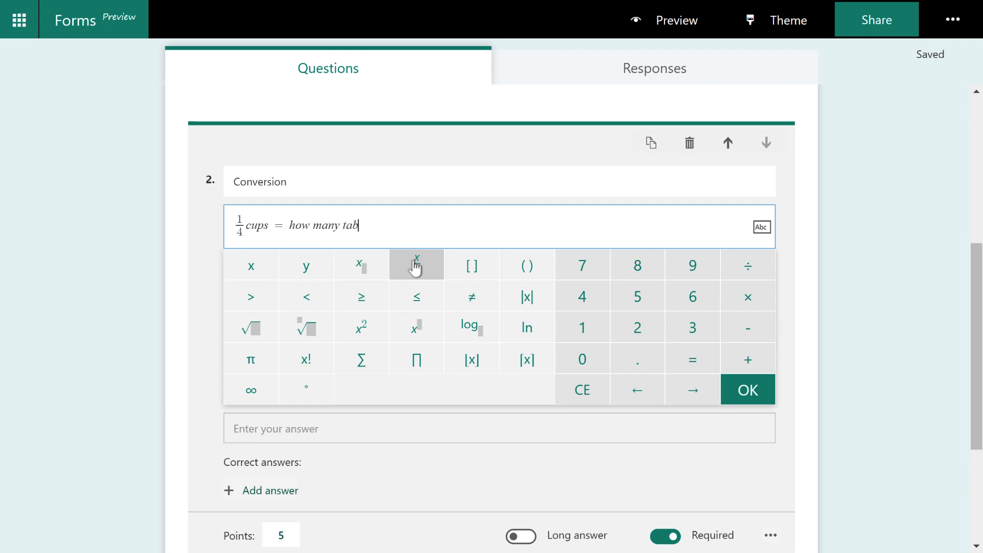
type("lespoons")
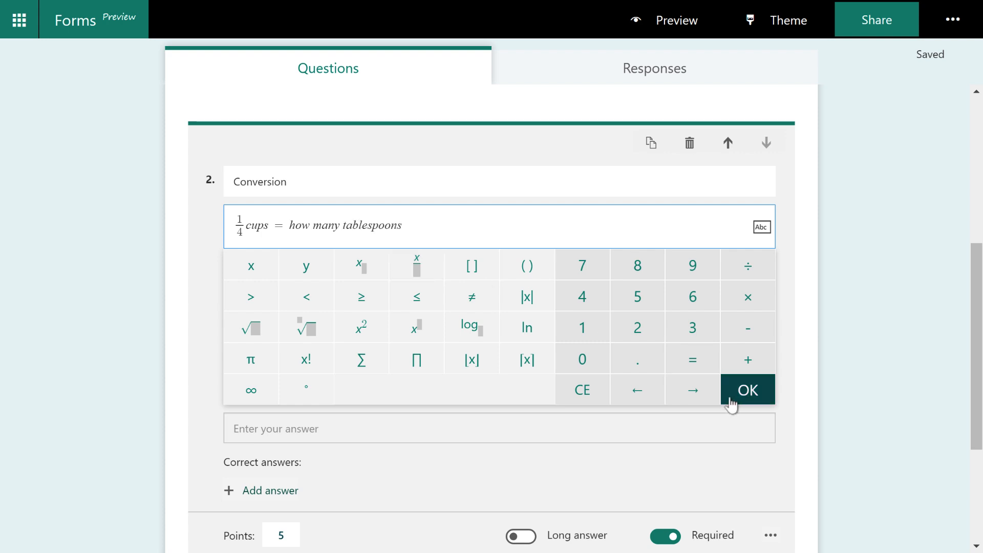
type("?")
left_click(747, 393)
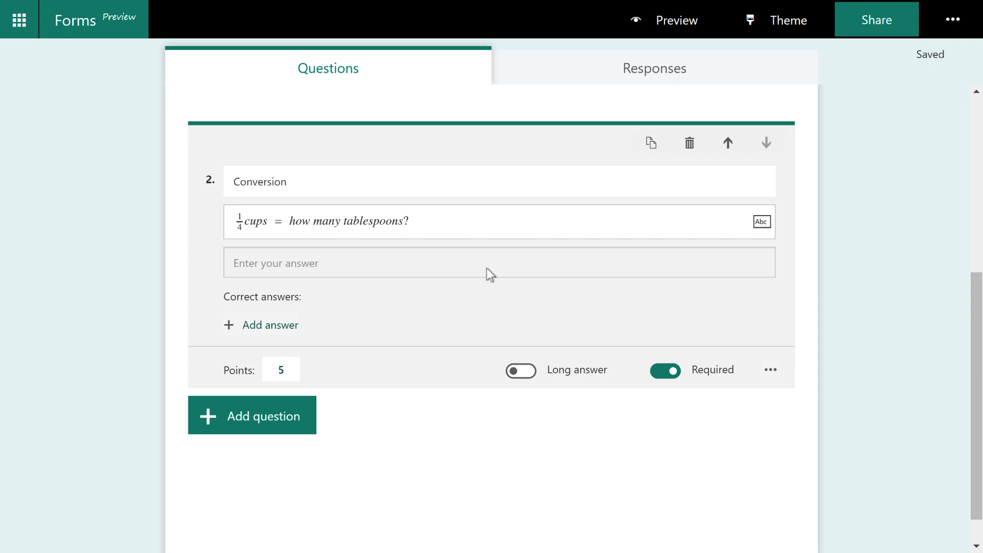
- Add a restriction to the Conversion question that limits the answer to a Number
left_click(772, 373)
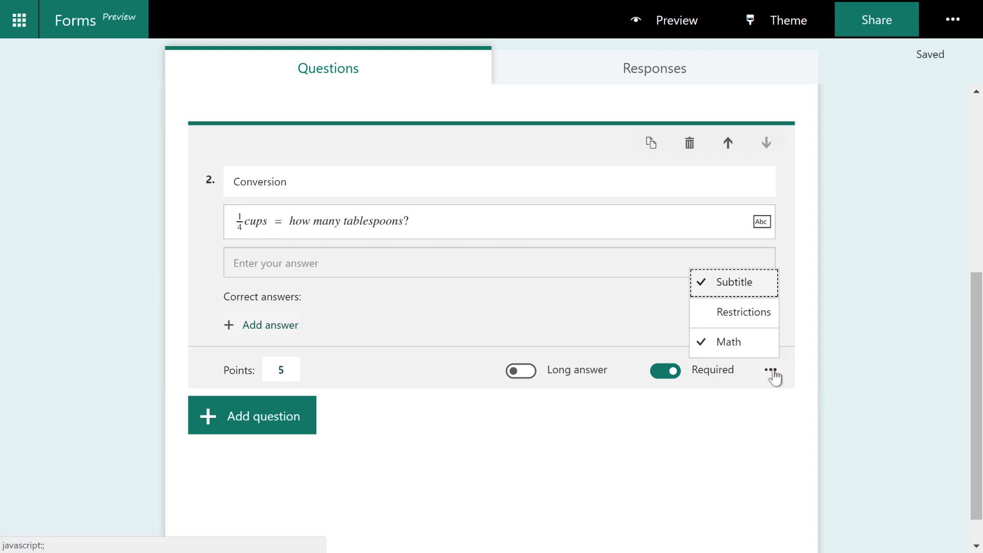
left_click(745, 317)
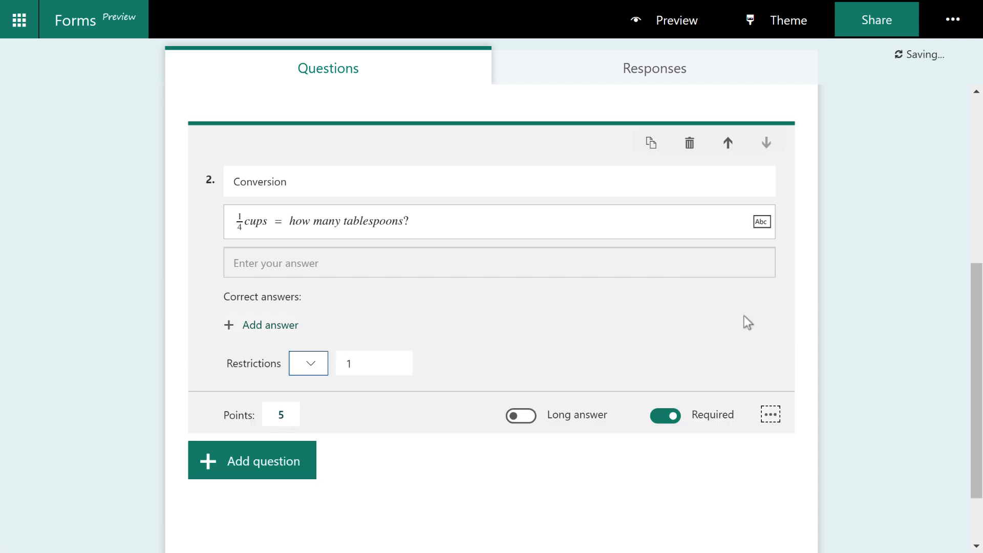
left_click(322, 365)
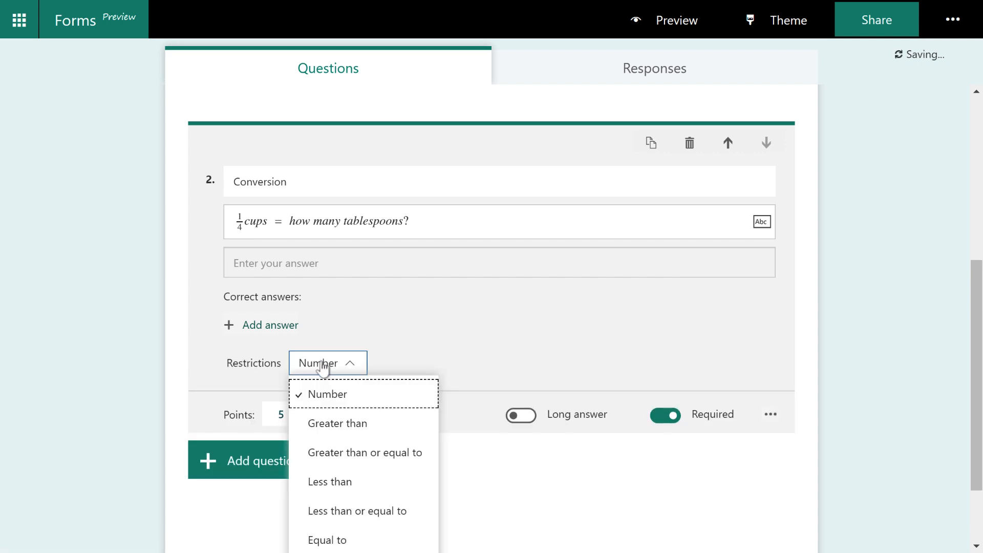
left_click(324, 392)
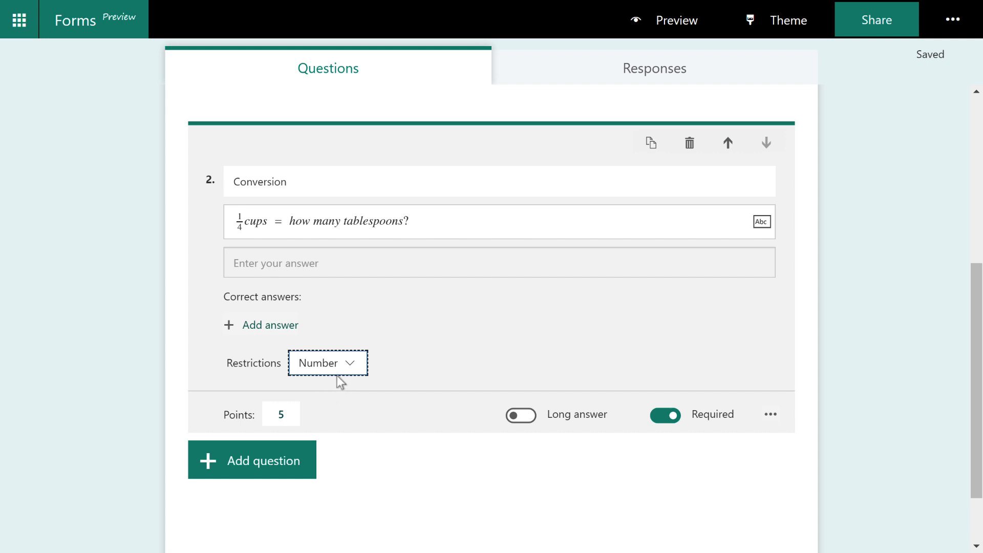
- Assign 10 points to the Conversion question and finish editing it
double_click(281, 414)
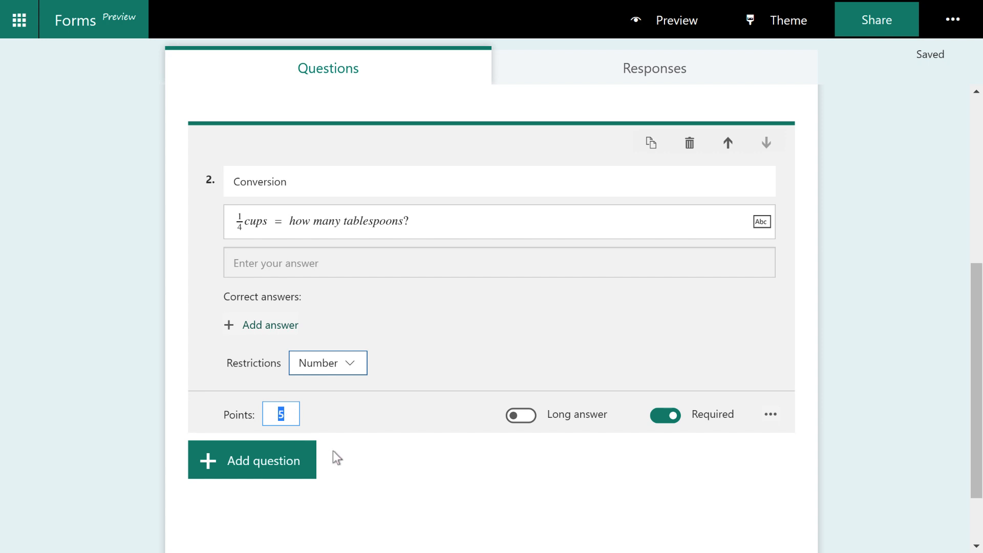
type("10")
left_click_drag(981, 433, 981, 324)
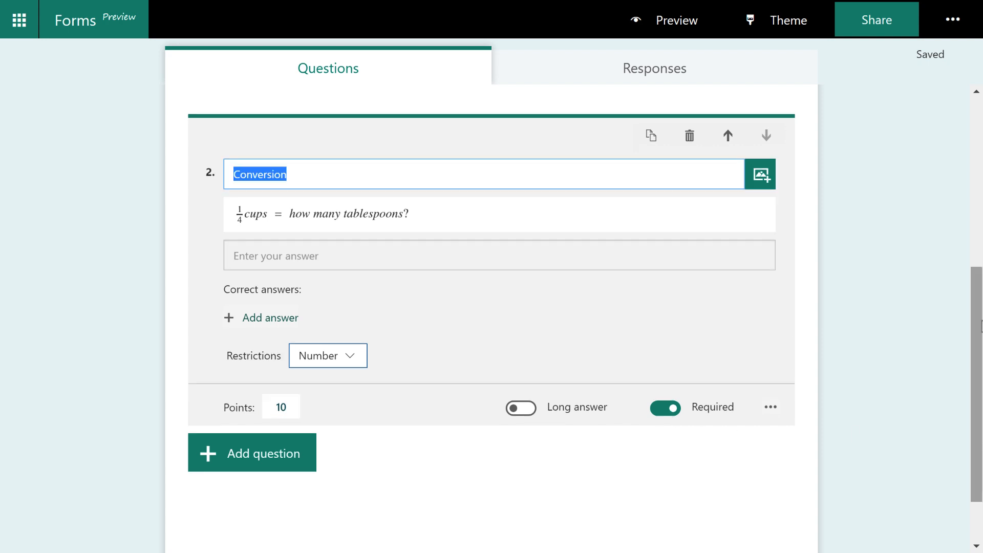
left_click(374, 100)
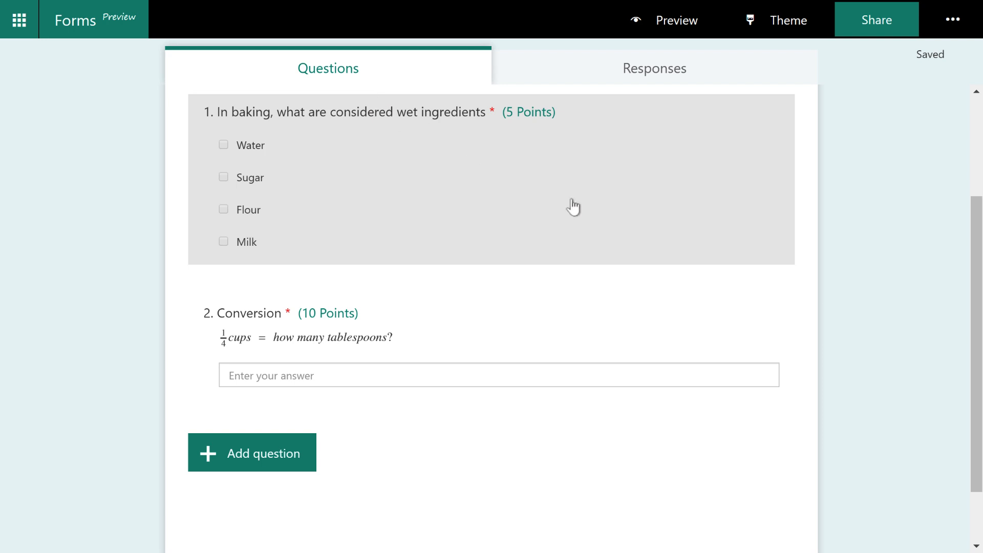
- Review both questions, preview the quiz, and select Water, Flour and Milk as answers to the wet ingredients question
scroll(830, 292, "up", 3)
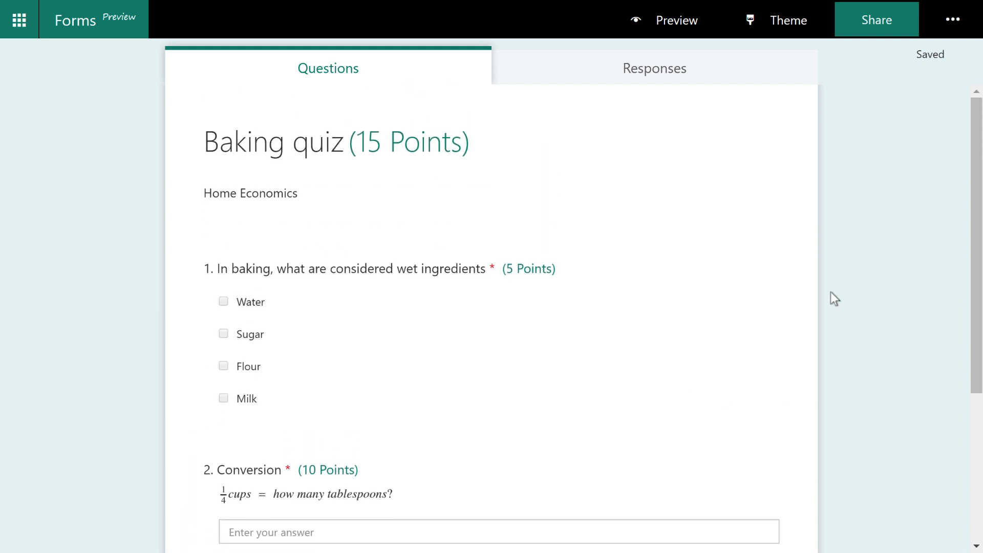
scroll(831, 292, "down", 4)
scroll(831, 292, "up", 4)
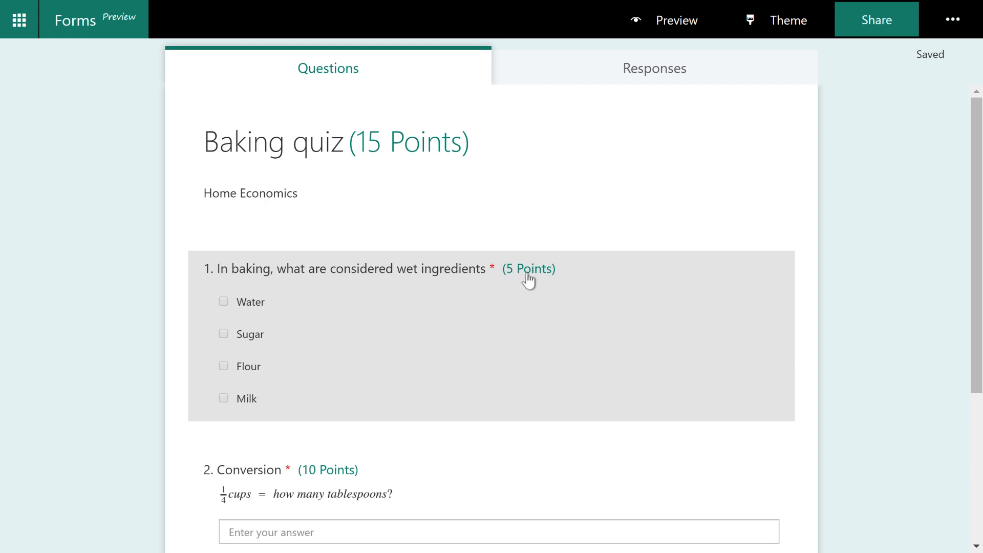
scroll(551, 279, "down", 3)
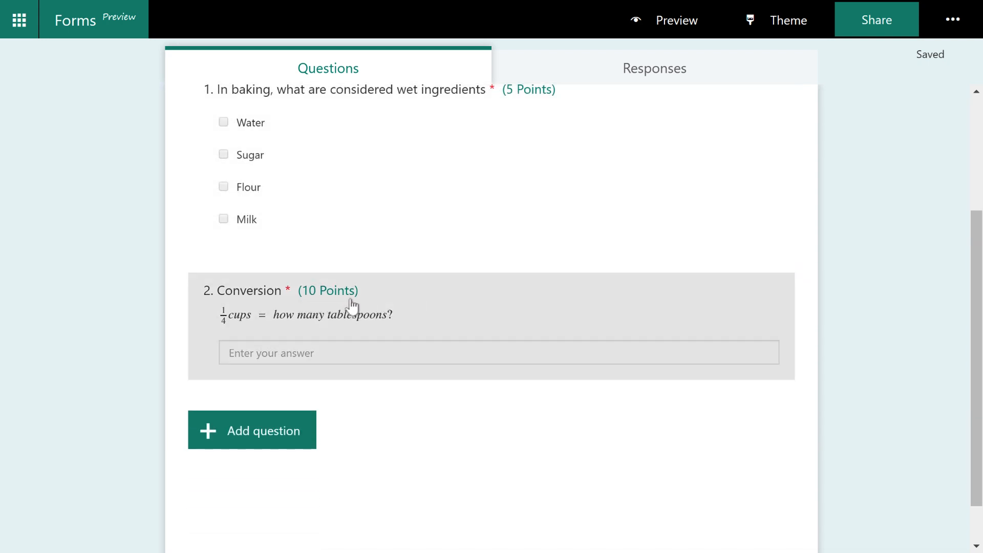
scroll(352, 306, "up", 3)
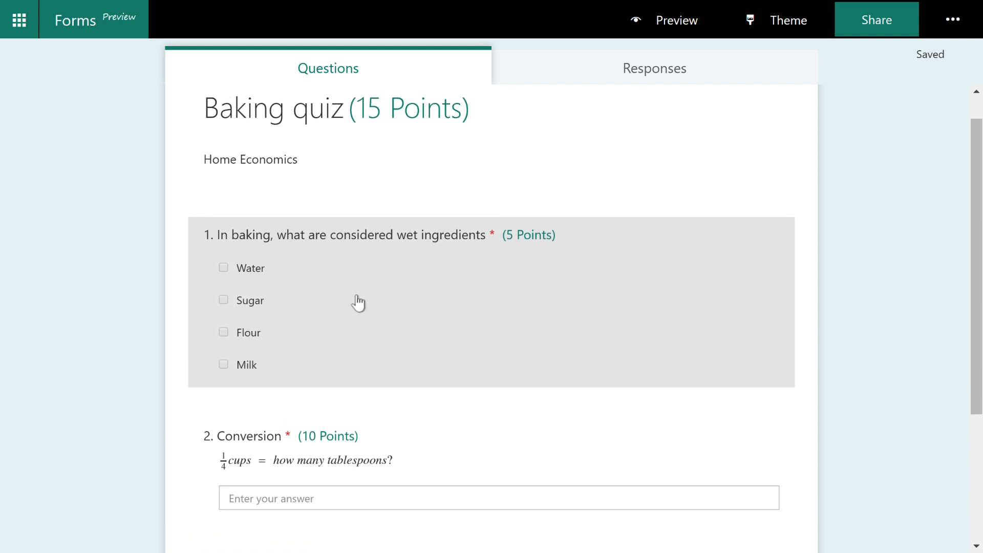
left_click(668, 22)
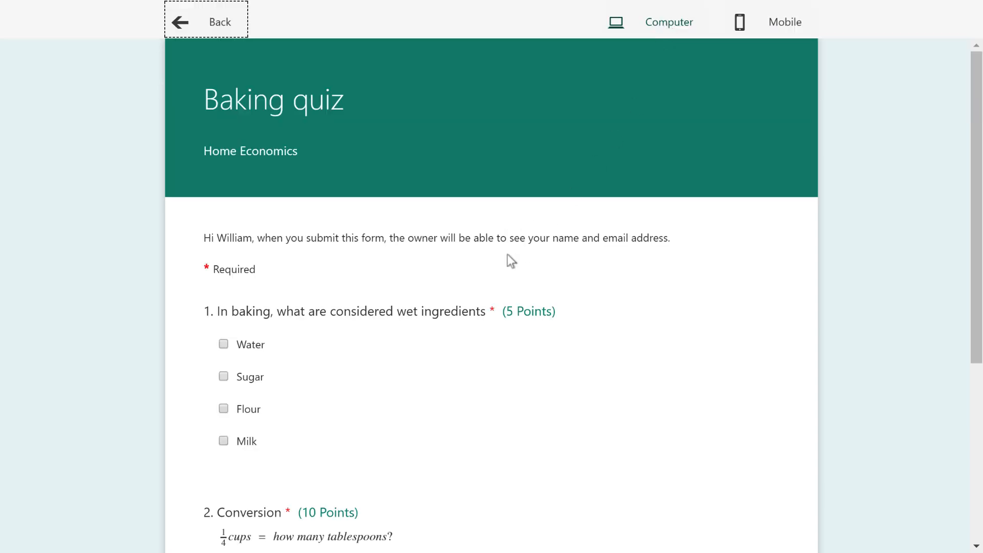
scroll(507, 259, "down", 3)
left_click(241, 192)
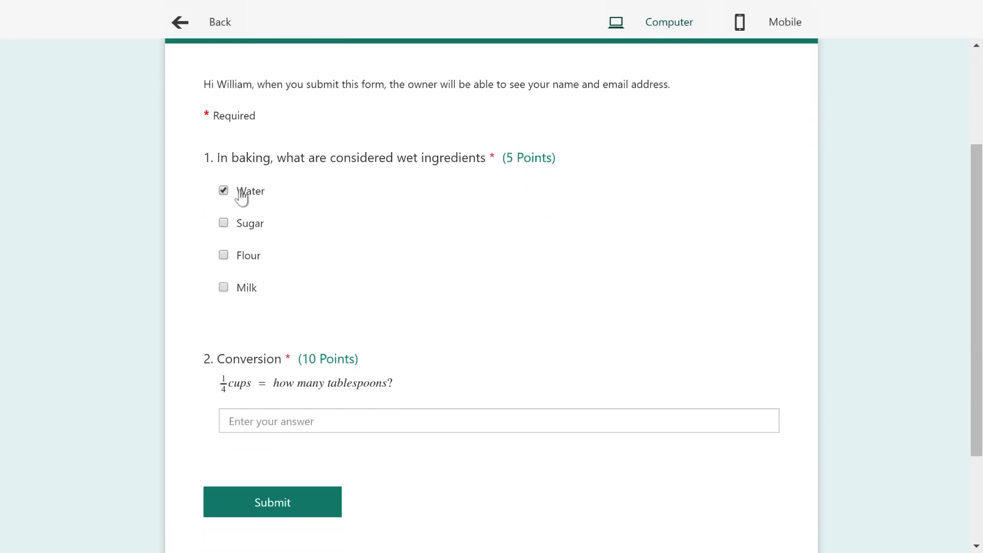
left_click(238, 255)
left_click(239, 288)
- Test the number restriction by entering the text "there are" as the Conversion answer
left_click(268, 423)
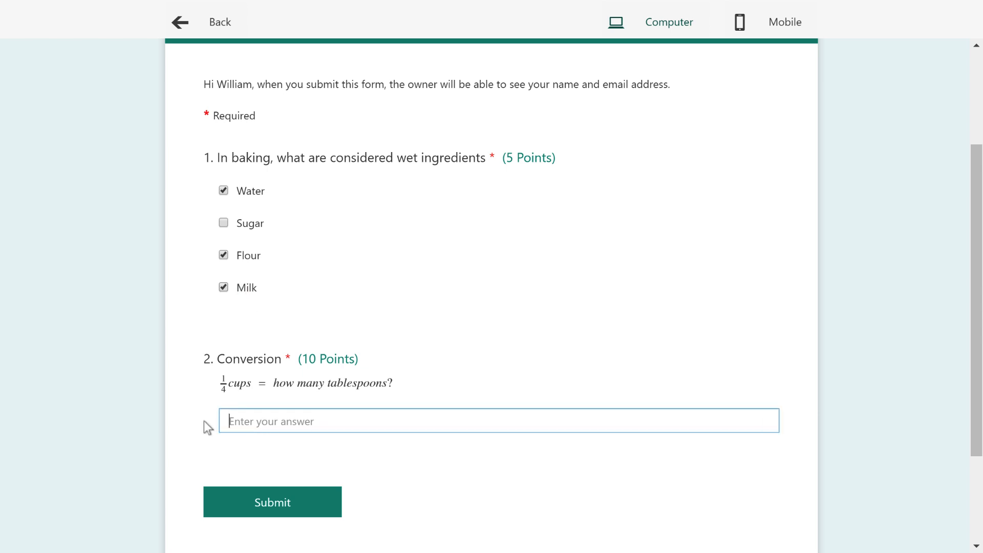
type("three")
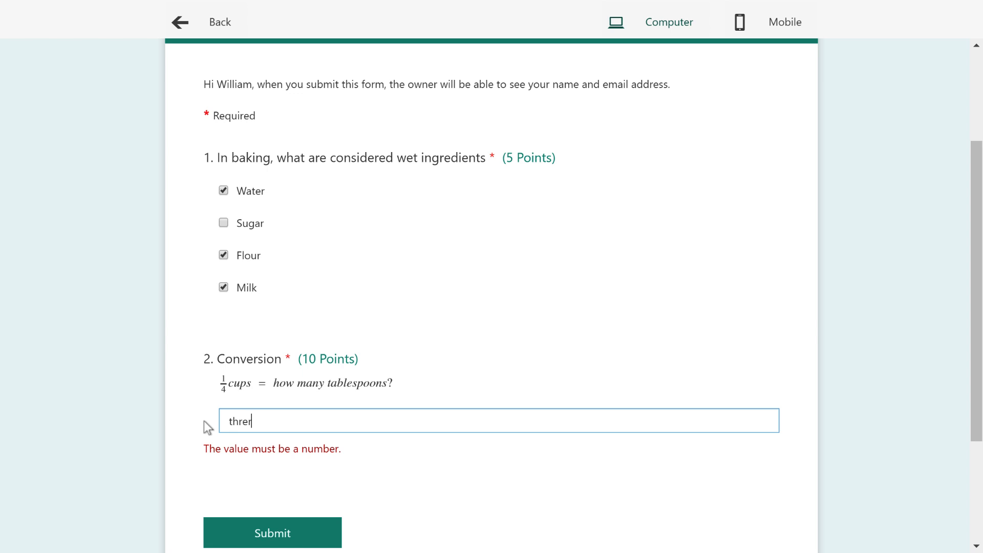
key("BackSpace")
key("BackSpace")
type("ere are")
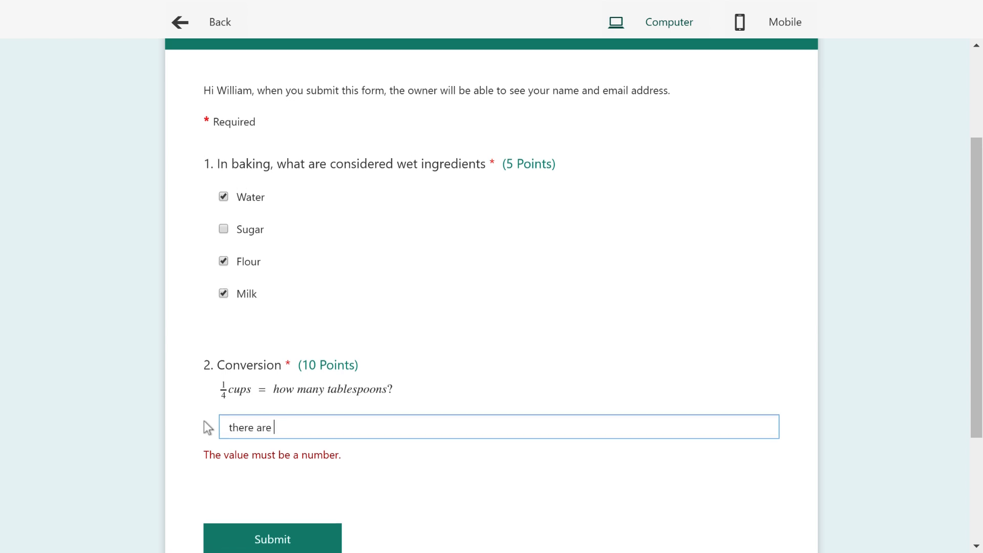
scroll(204, 420, "up", 2)
scroll(237, 476, "down", 2)
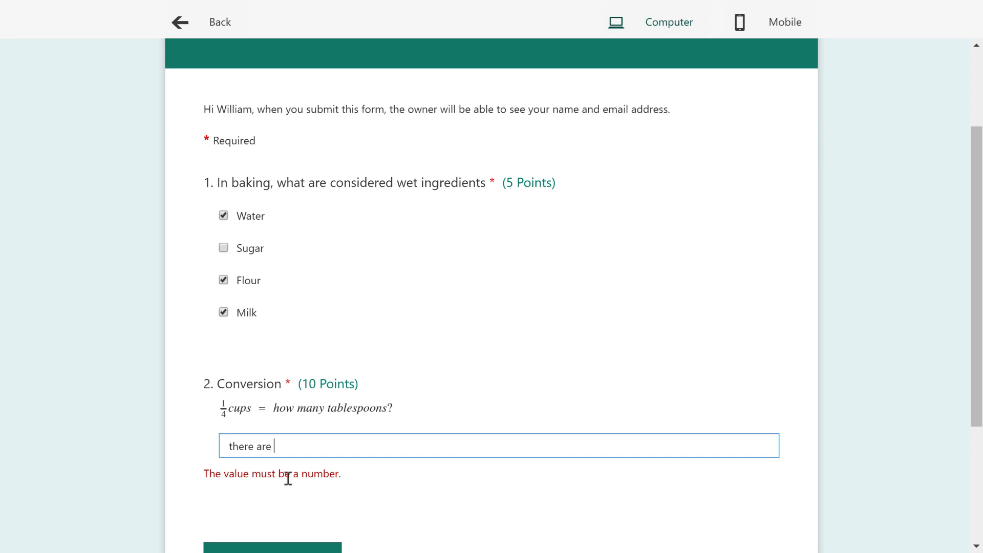
- Replace the Conversion answer with 4 and submit the quiz response
key("ctrl+a")
type("35")
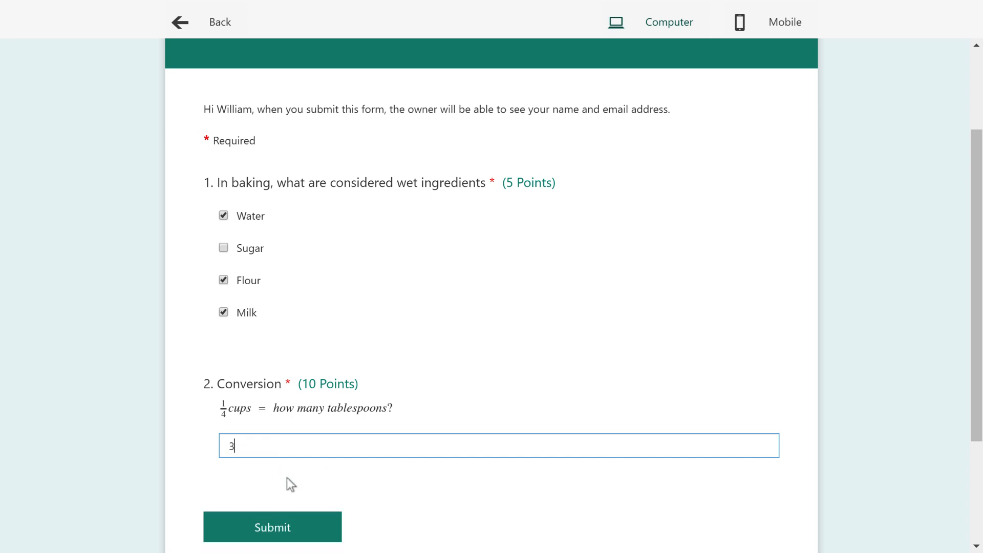
key("BackSpace")
key("BackSpace")
type("4")
left_click(285, 529)
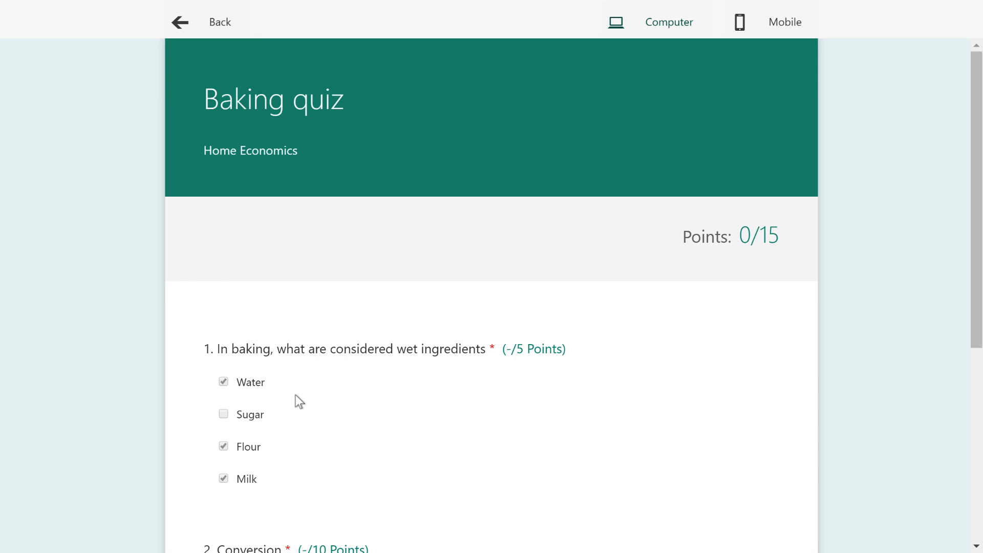
- Examine the submitted answers and points on the results page, and return to editing the quiz
scroll(297, 398, "down", 3)
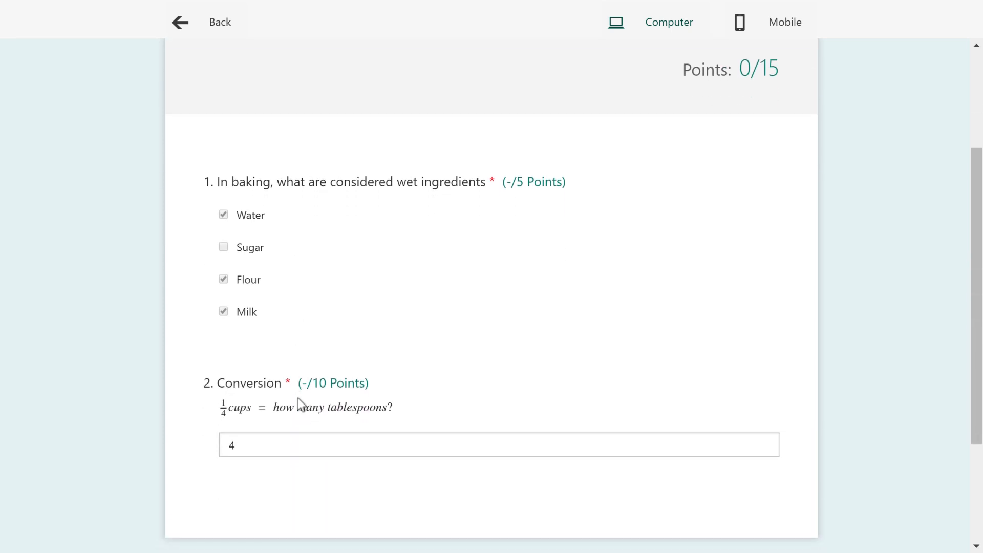
scroll(297, 397, "up", 2)
scroll(297, 397, "up", 2)
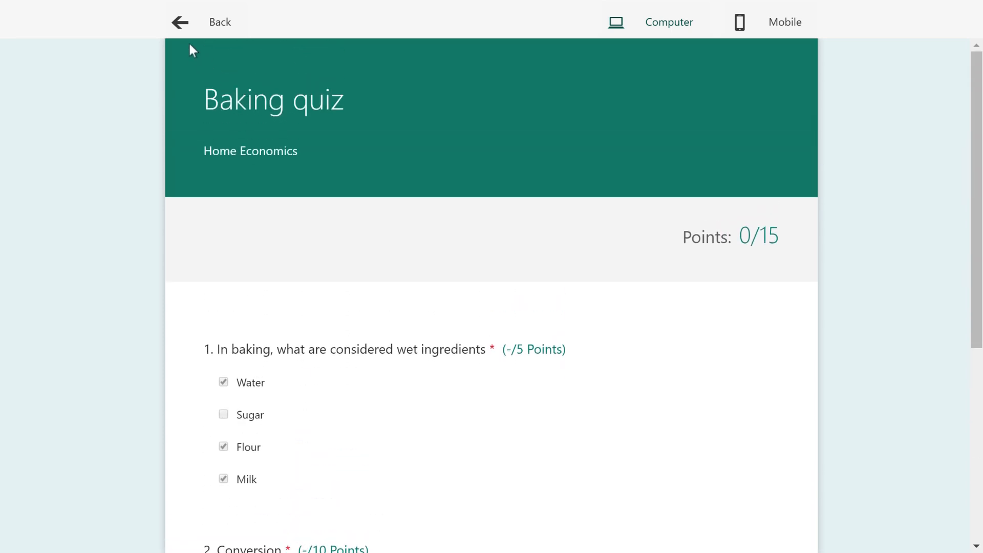
left_click(181, 30)
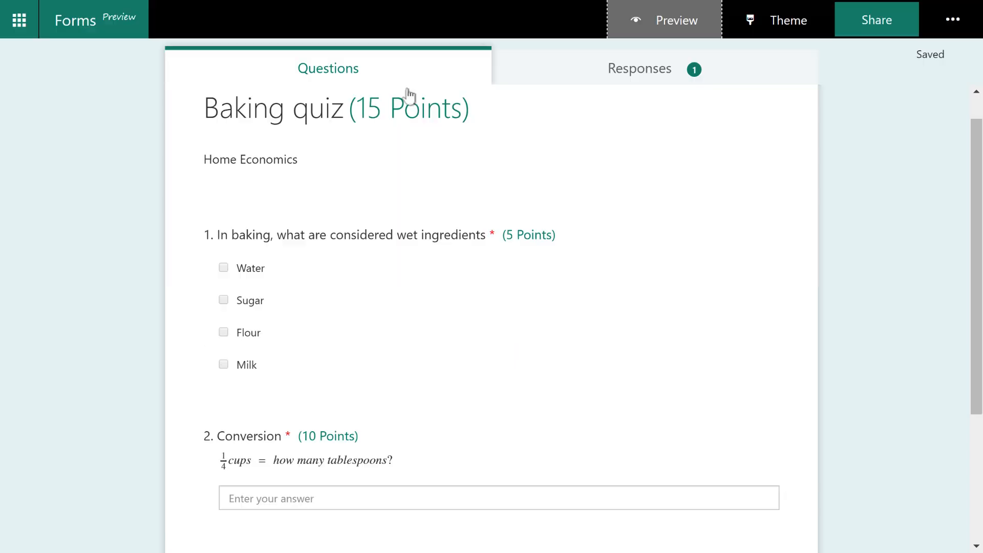
- View the quiz responses and examine the summary for the wet ingredients and Conversion questions
left_click_drag(977, 246, 973, 222)
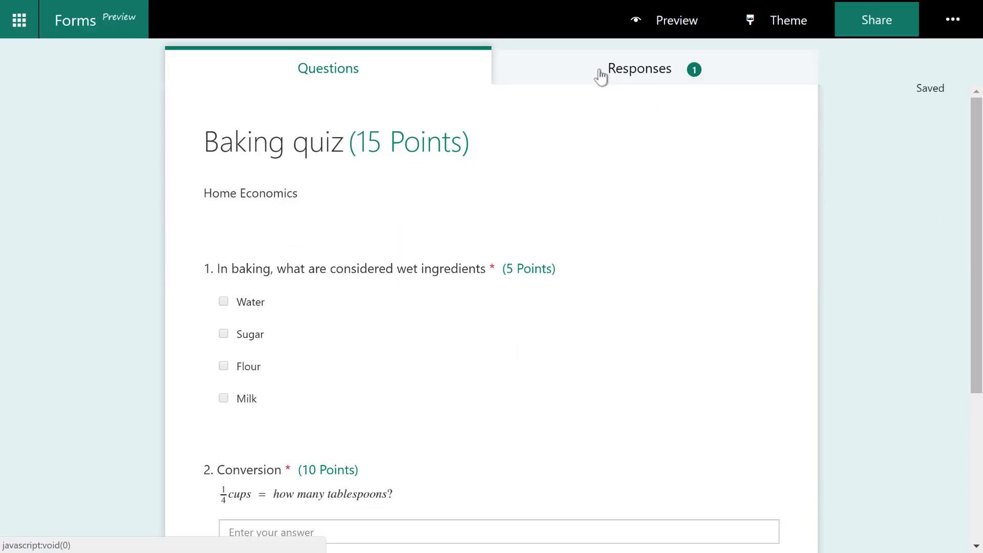
left_click(698, 84)
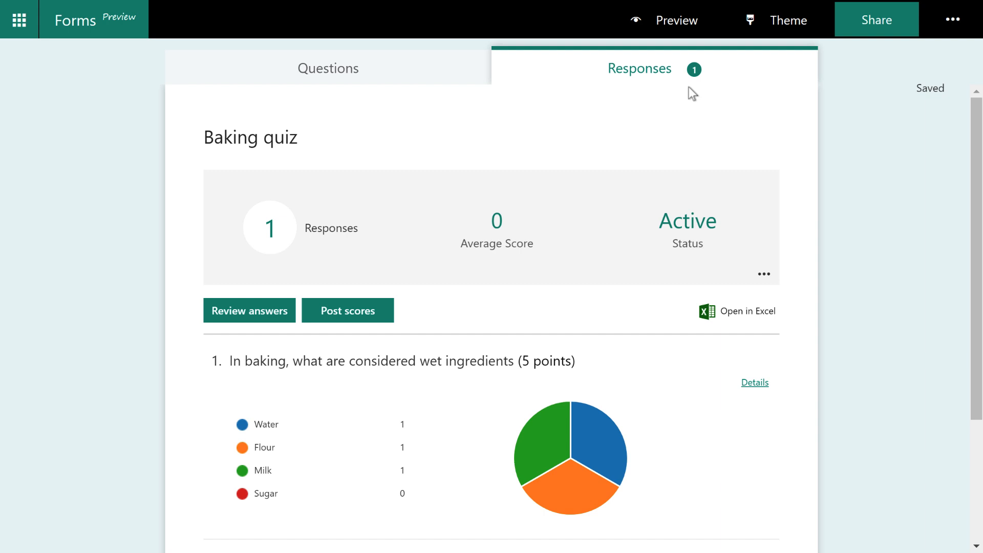
scroll(665, 365, "down", 2)
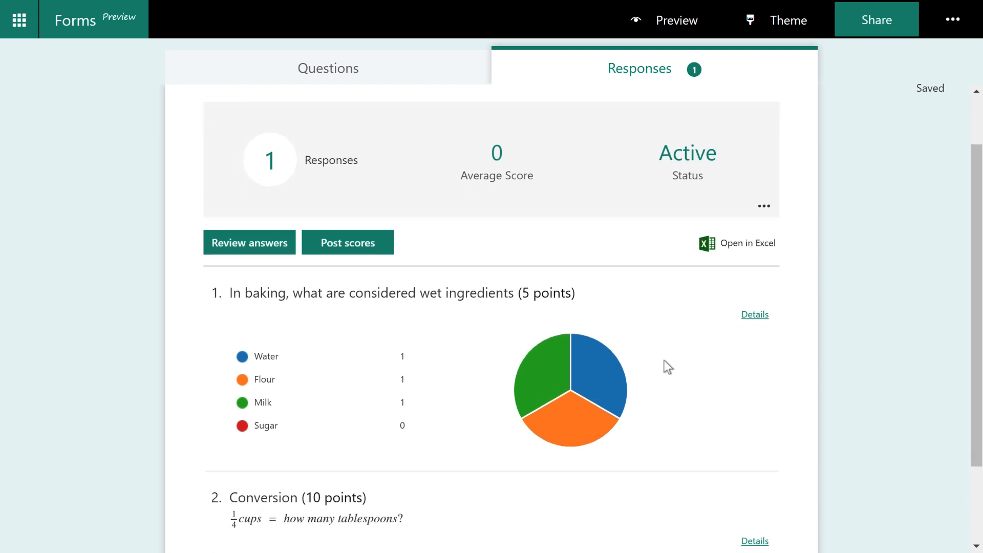
scroll(665, 361, "down", 2)
mouse_move(533, 312)
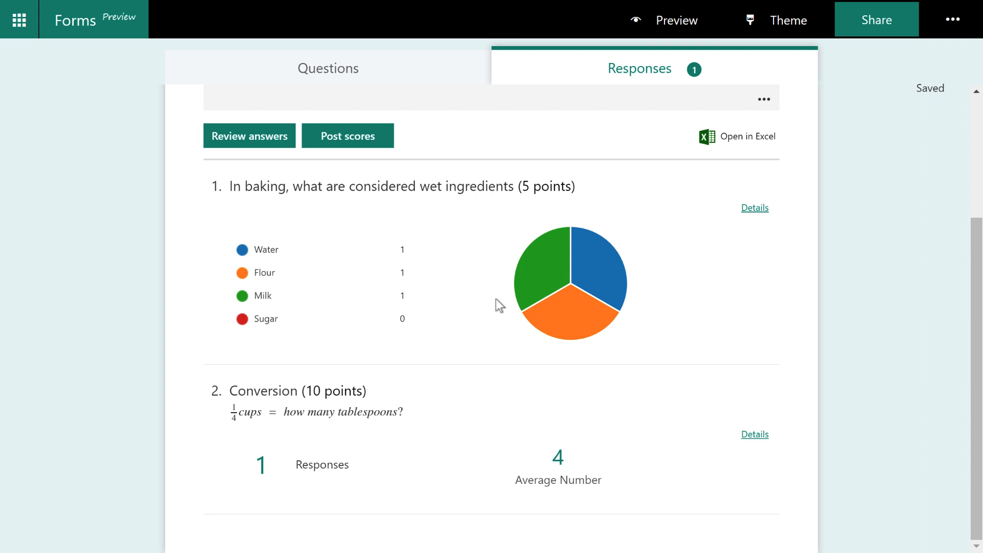
scroll(495, 299, "up", 3)
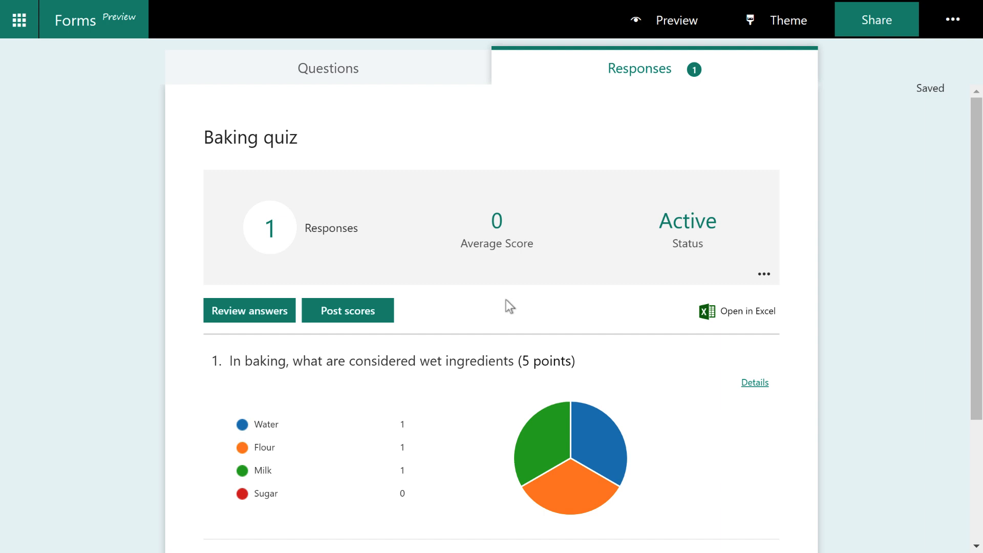
- Delete all existing responses to the baking quiz
left_click(764, 276)
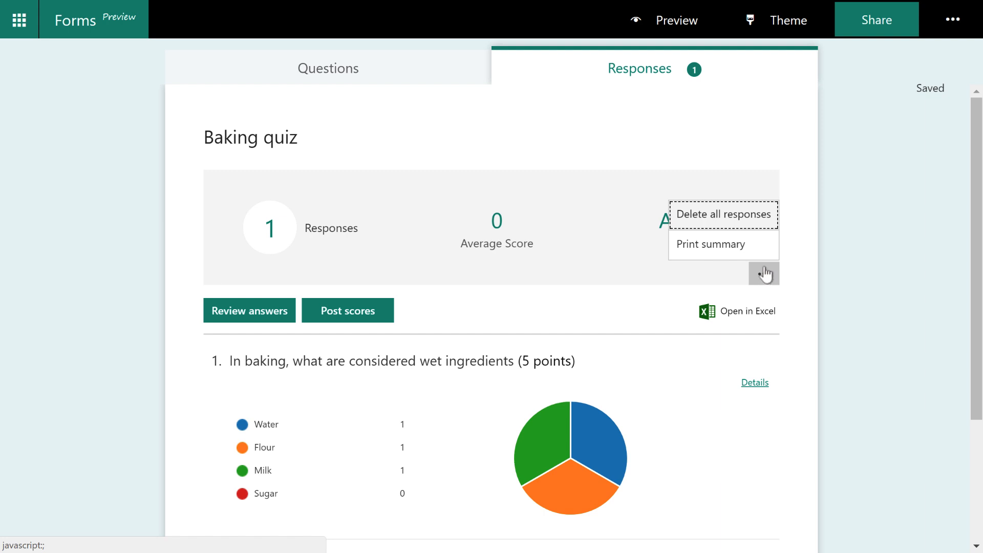
left_click(745, 215)
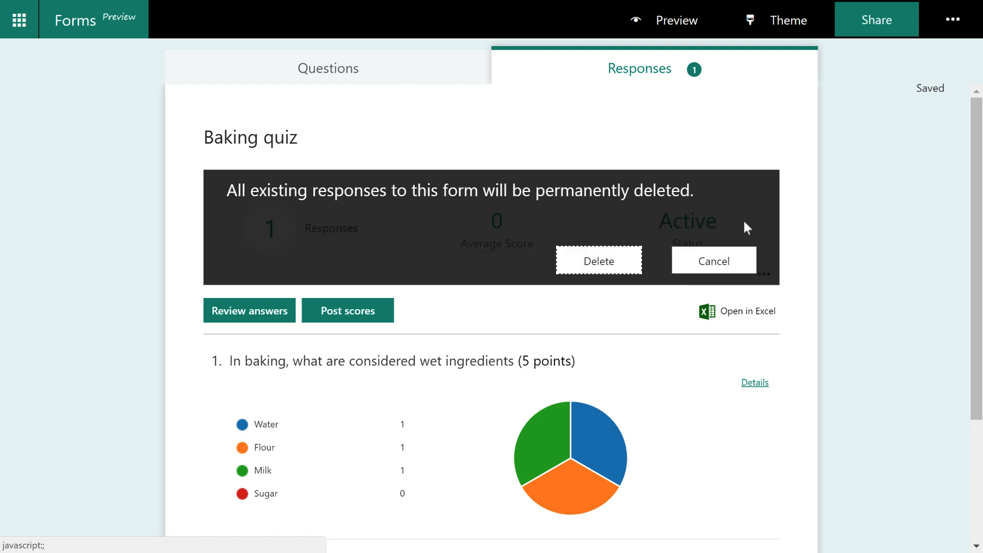
left_click(600, 261)
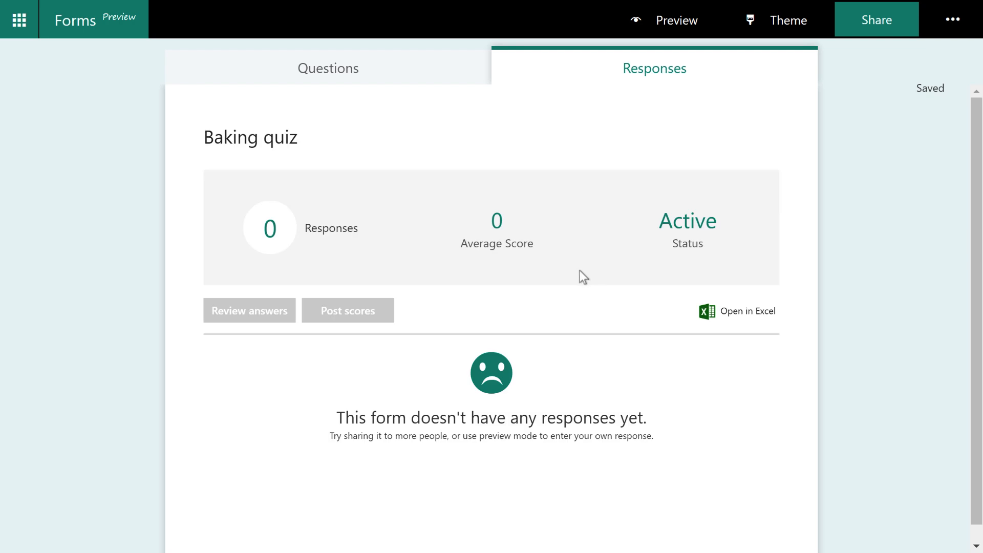
- Return to editing the quiz questions and add a text question after the Conversion question
left_click(345, 66)
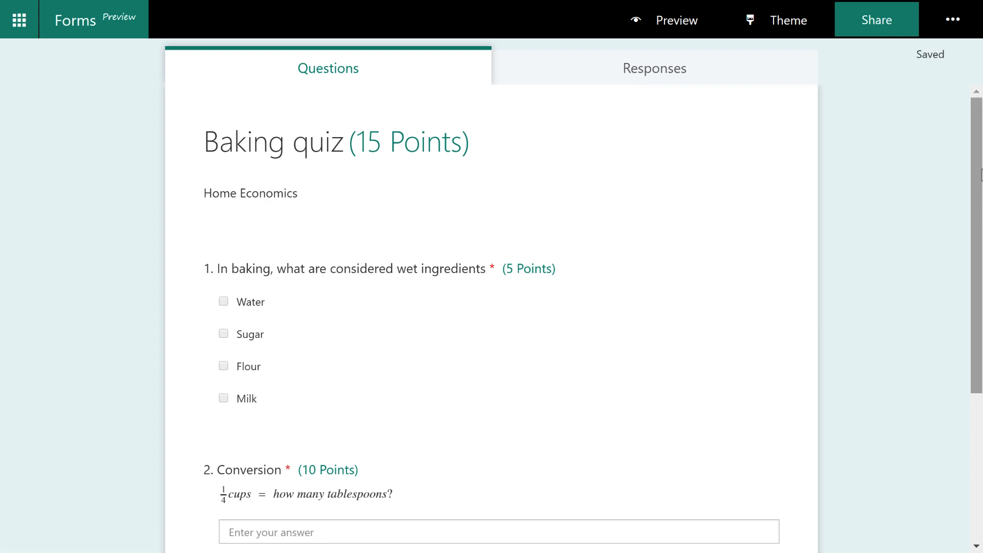
scroll(952, 180, "down", 5)
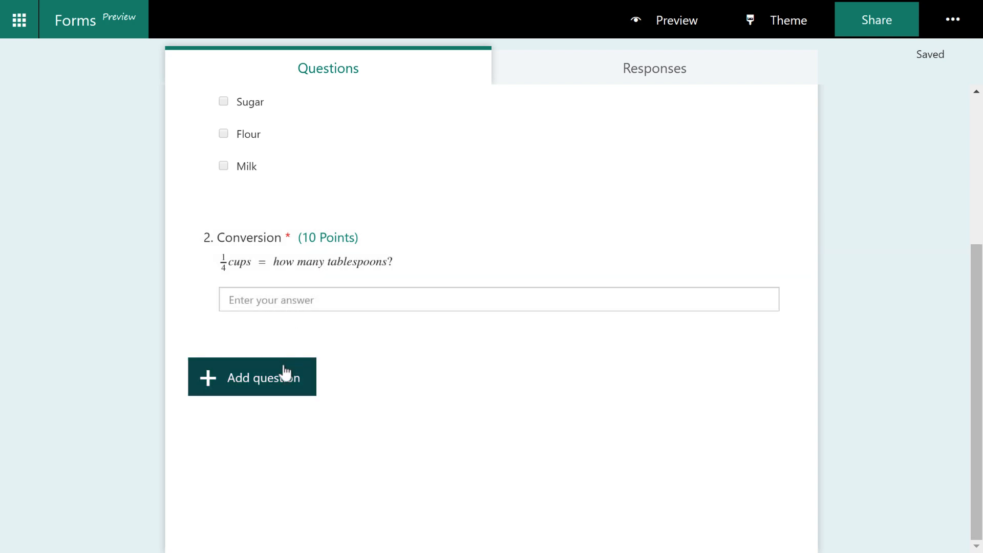
left_click(284, 378)
left_click(285, 380)
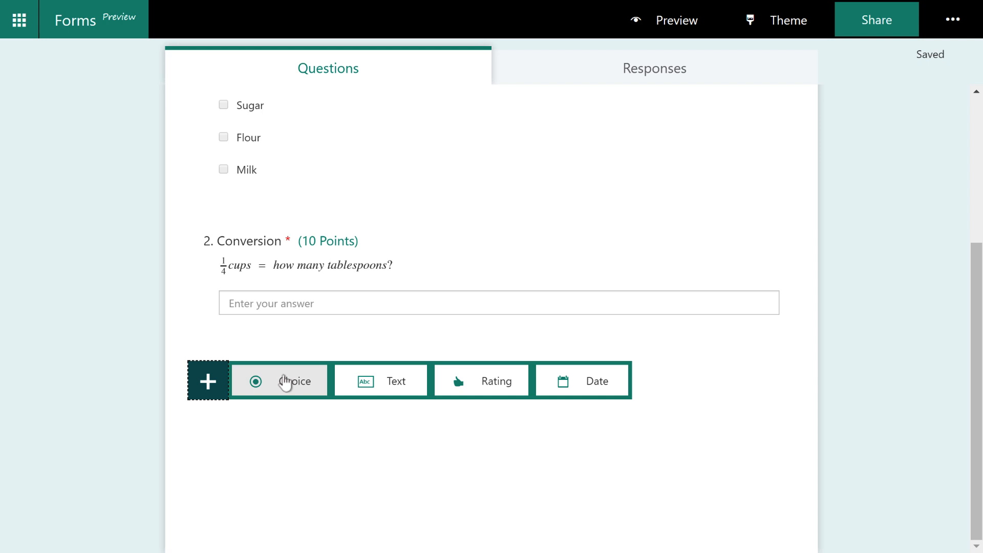
left_click(387, 379)
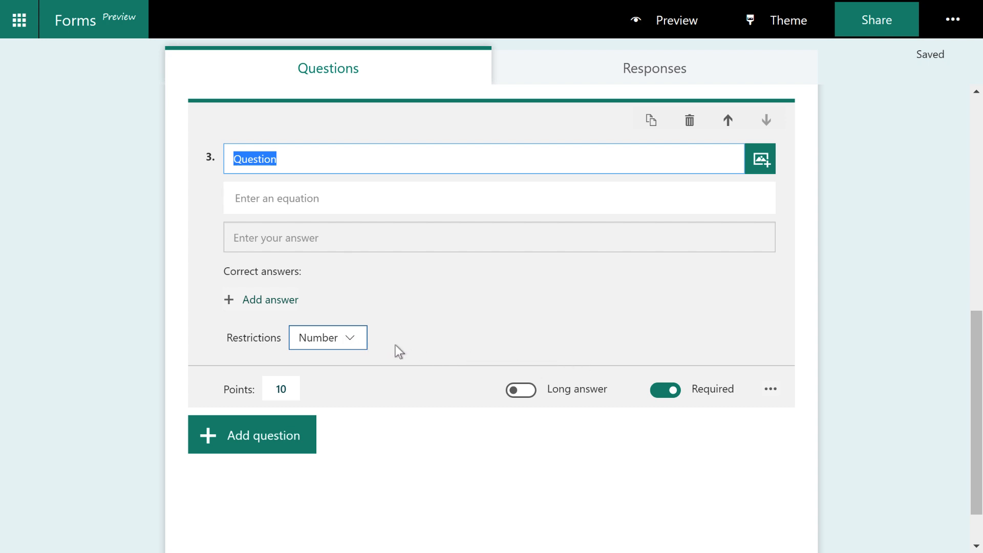
- Turn off the Subtitle, Restrictions and Math options for question 3
left_click(770, 392)
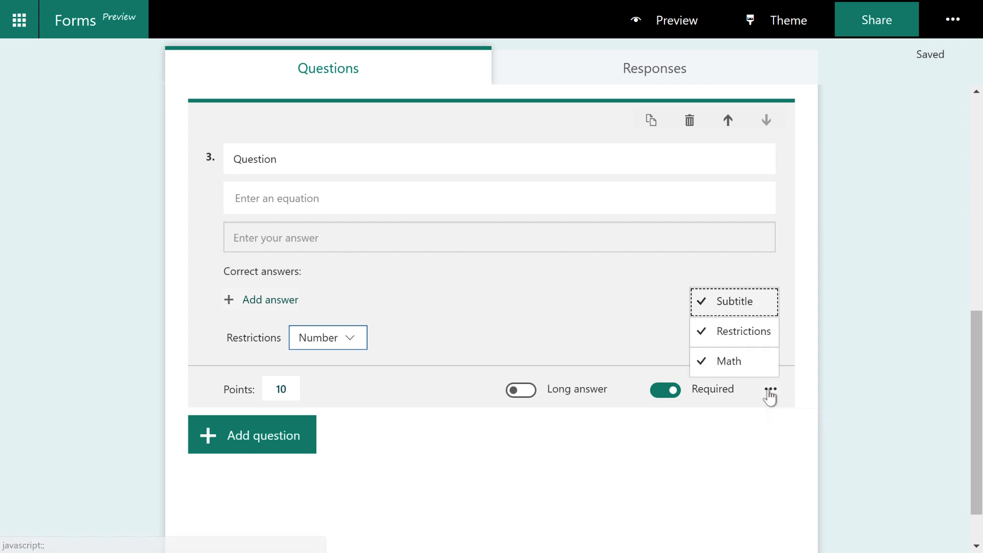
left_click(747, 306)
left_click(771, 357)
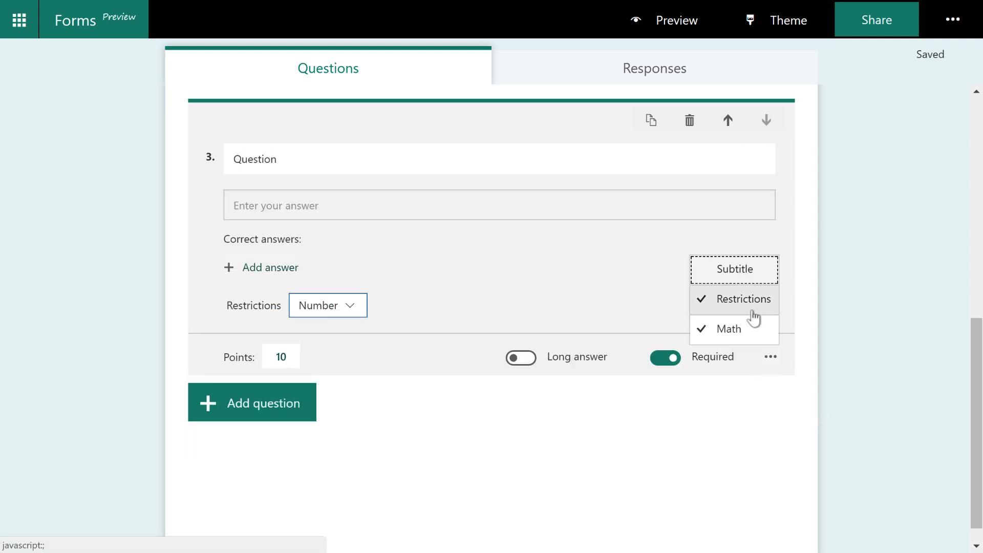
left_click(751, 304)
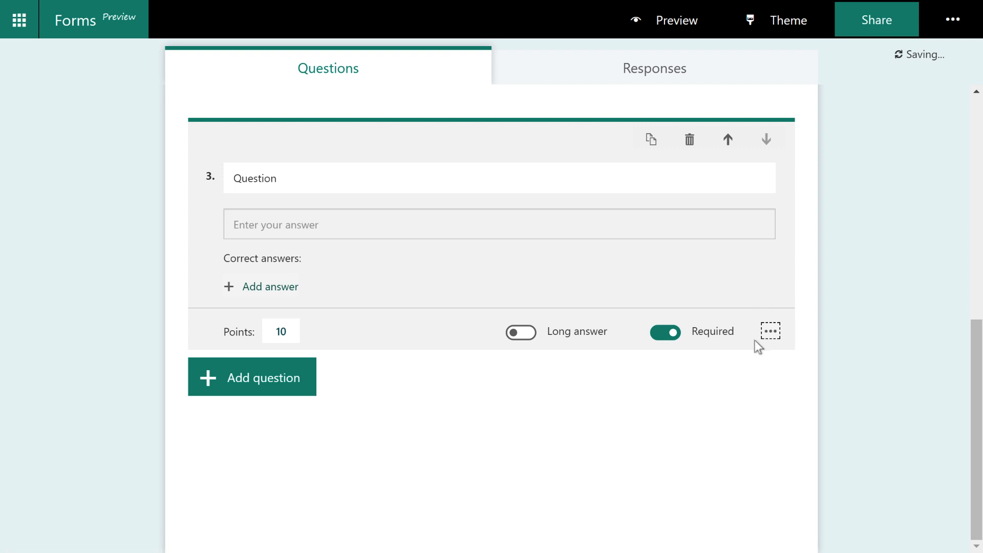
left_click(771, 332)
left_click(755, 307)
- Replace the placeholder title of question 3 with "What kind of appliance is this?"
left_click(294, 175)
double_click(295, 176)
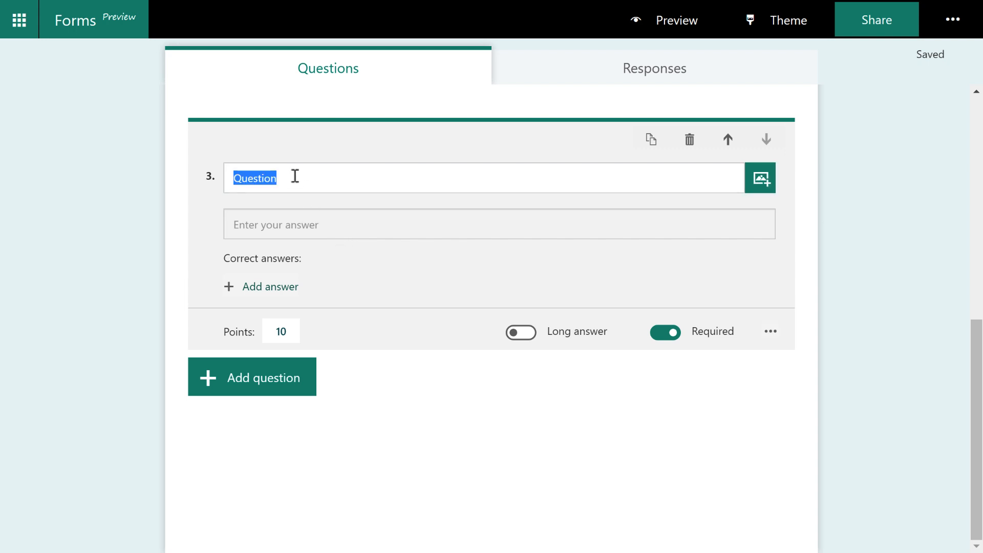
type("Wha")
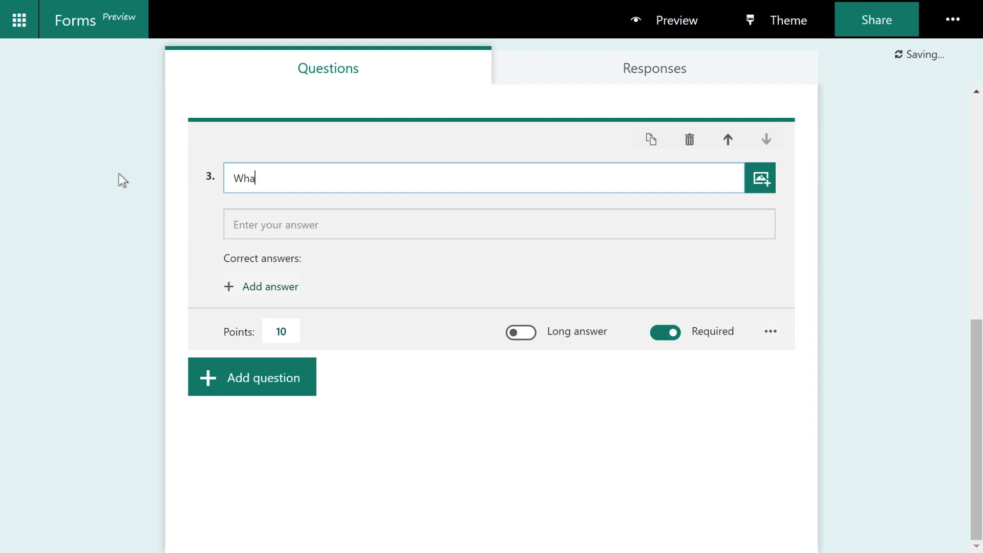
type("t kind of appliance is this?")
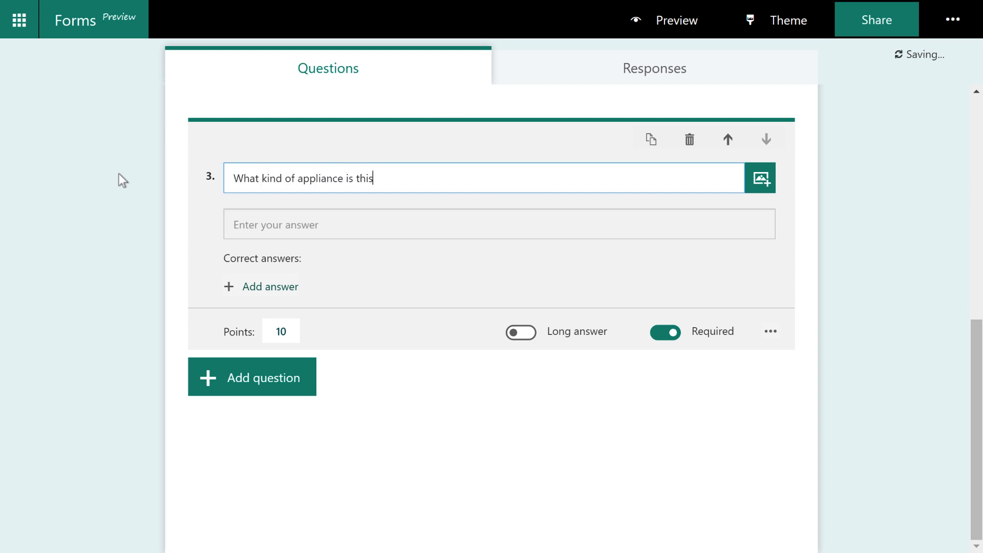
- Insert the image quiz-question.png from the Desktop into the appliance question
left_click(750, 189)
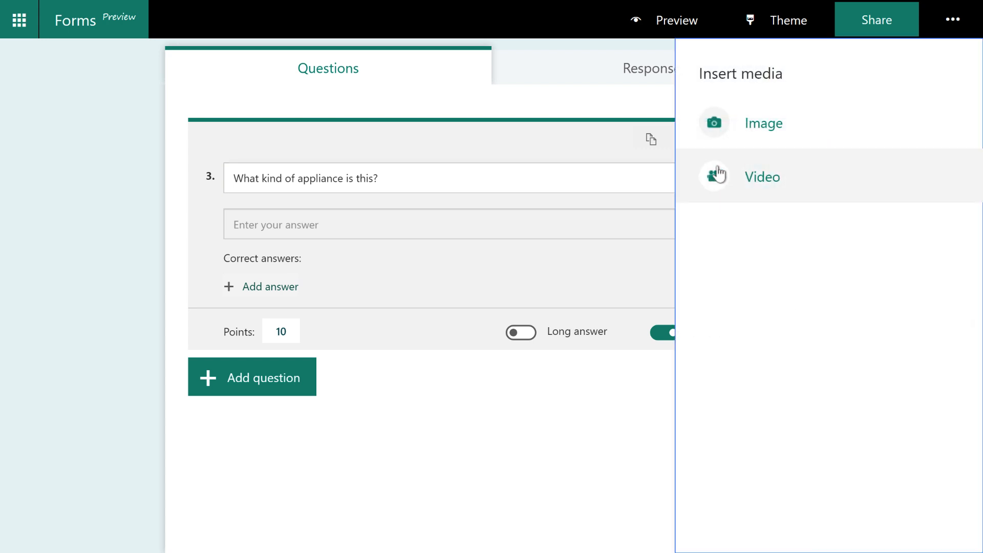
left_click(727, 143)
left_click(782, 110)
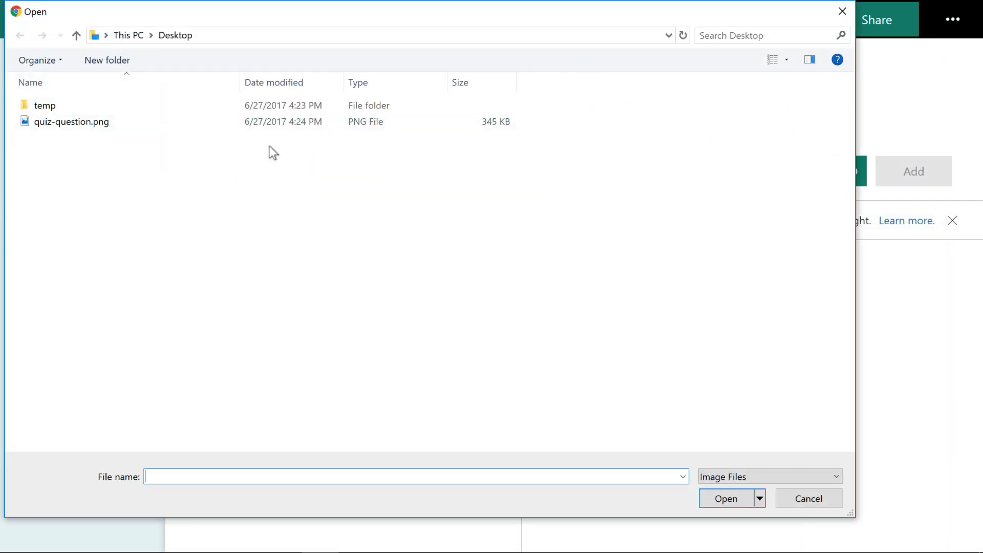
left_click(128, 122)
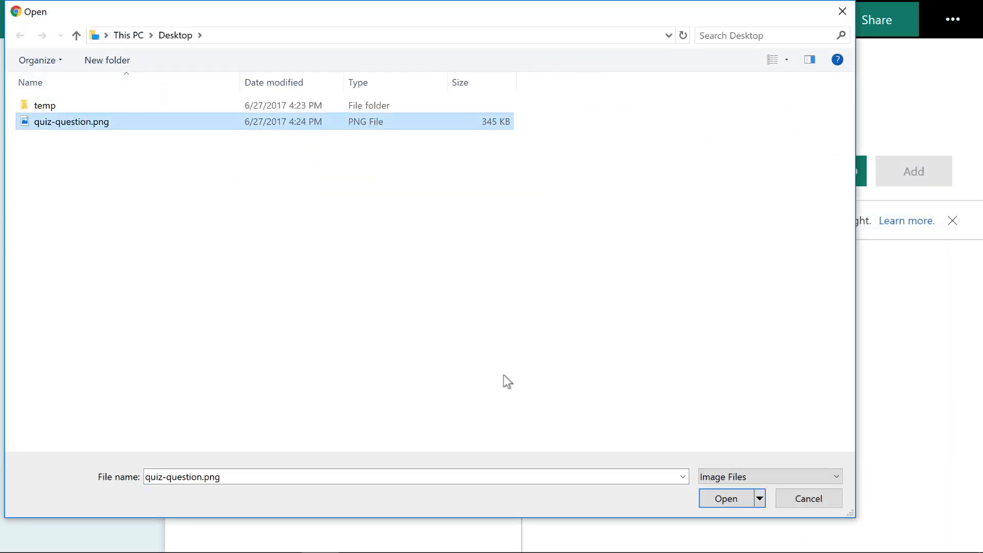
left_click(723, 498)
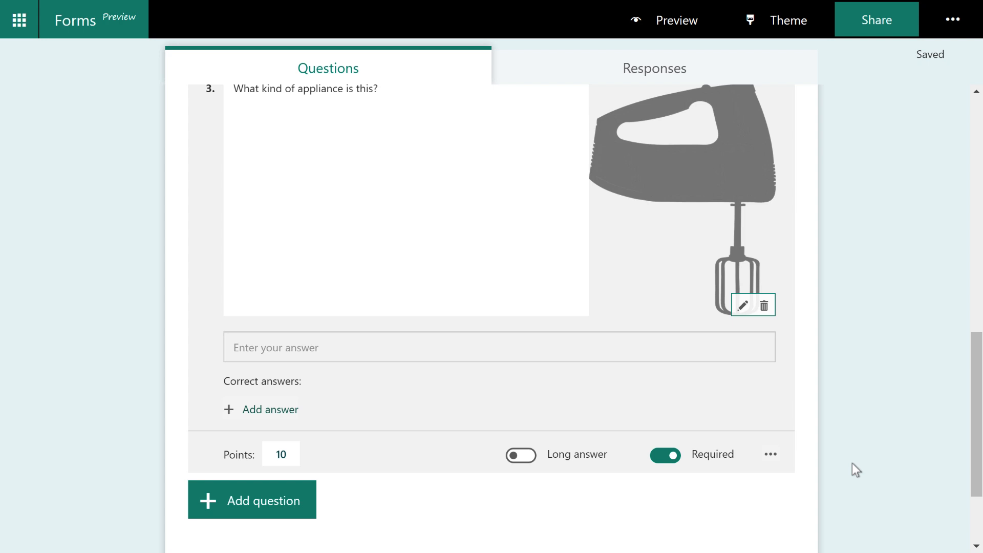
- Reword question 1 to read "In baking, what are typically considered wet ingredients"
scroll(852, 463, "up", 15)
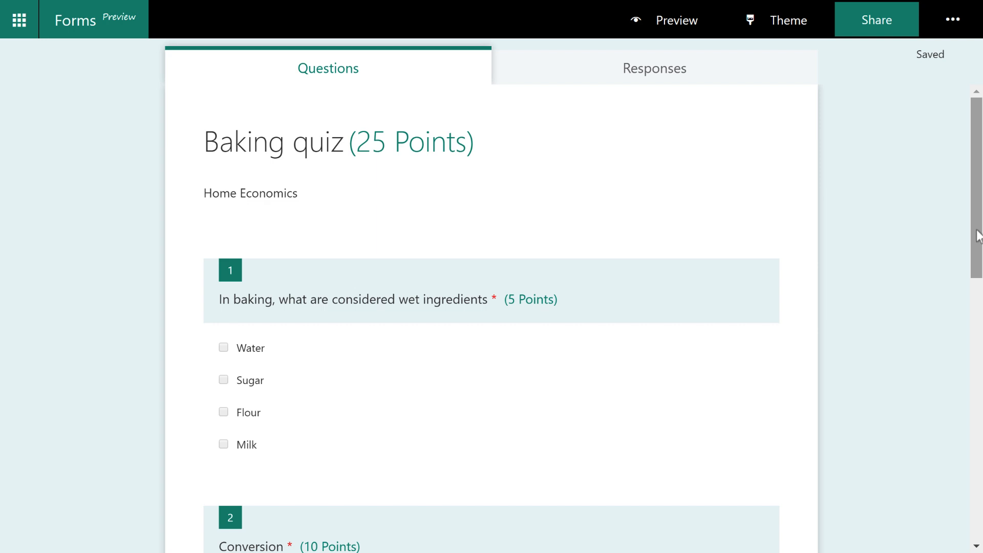
scroll(978, 236, "down", 2)
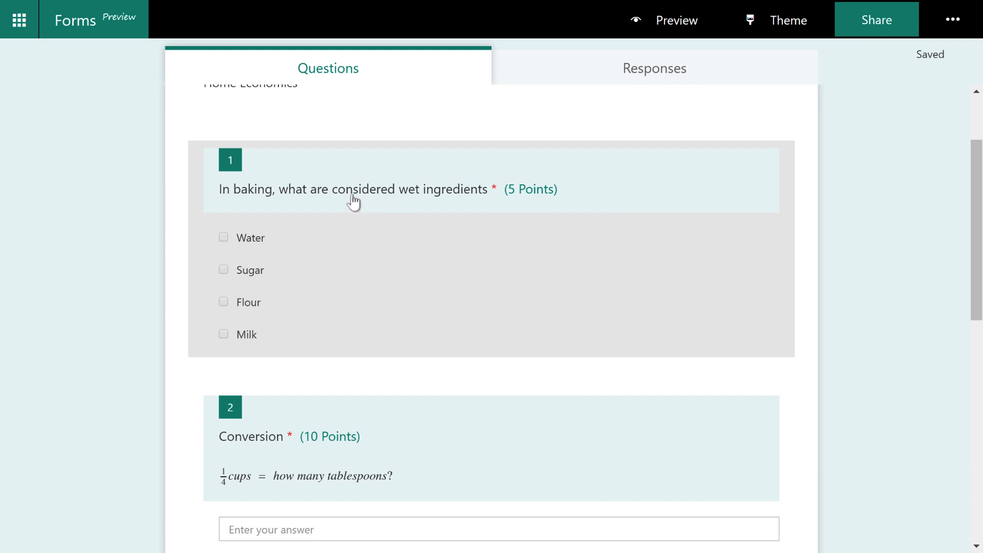
left_click(353, 227)
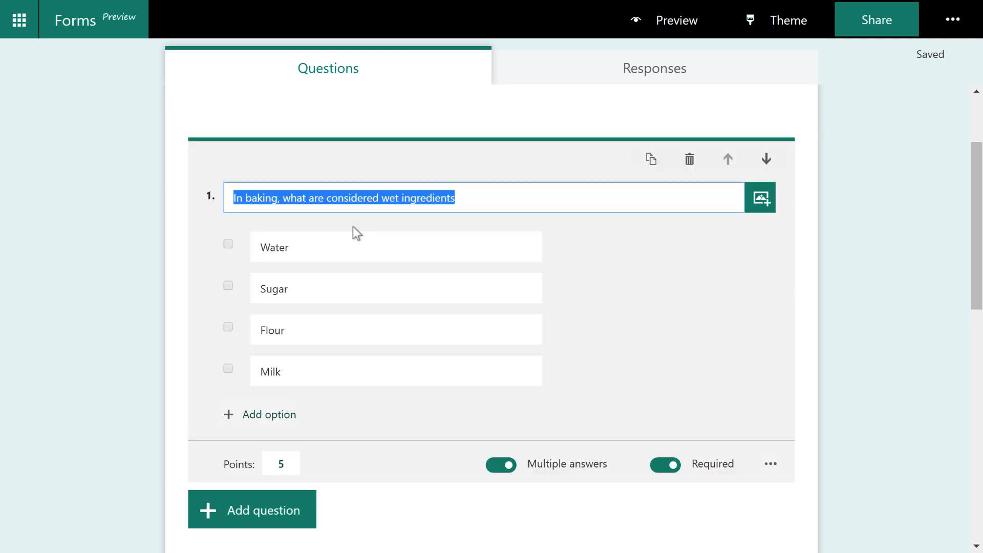
mouse_move(516, 239)
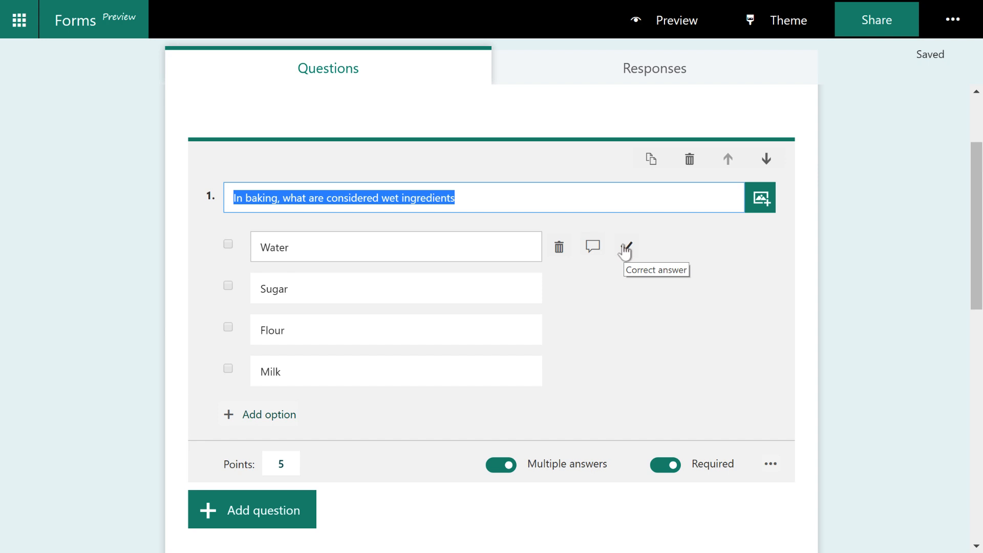
left_click(326, 200)
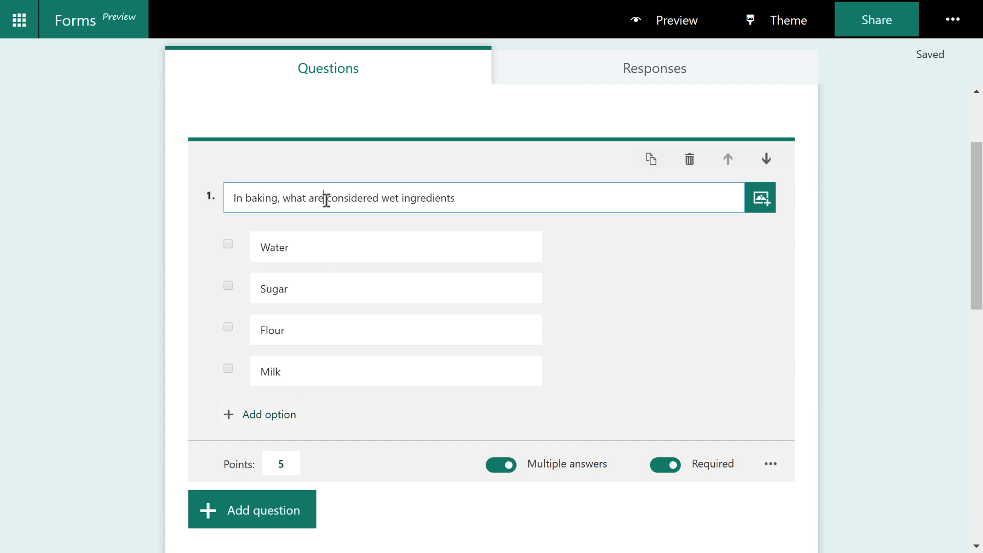
type("t")
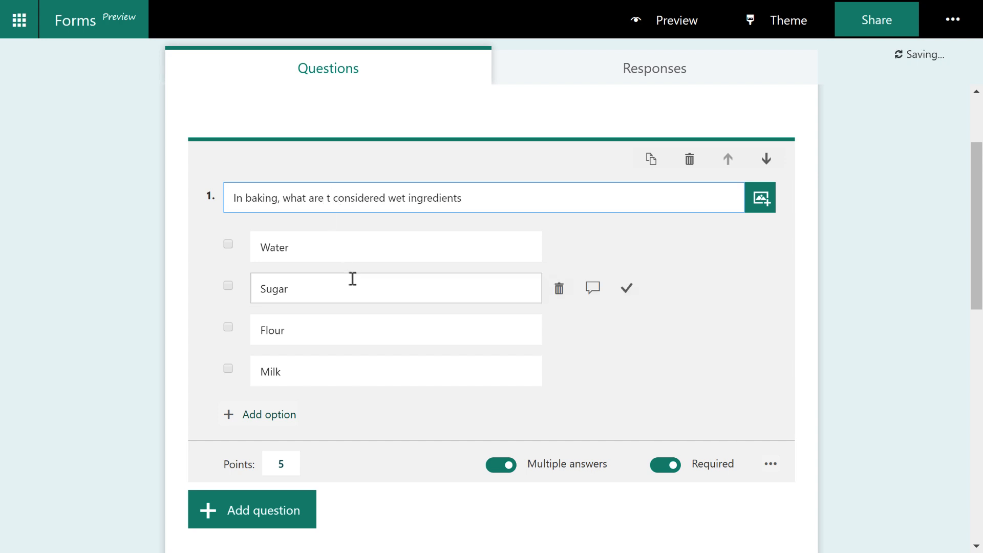
type("ypically")
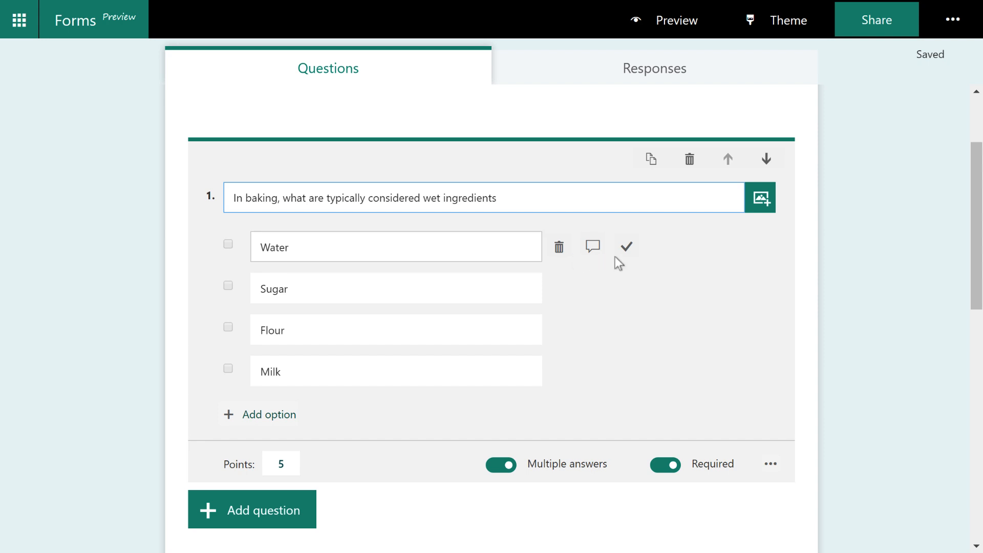
- Mark Water, Sugar and Milk as the correct answers to the wet ingredients question
left_click(626, 248)
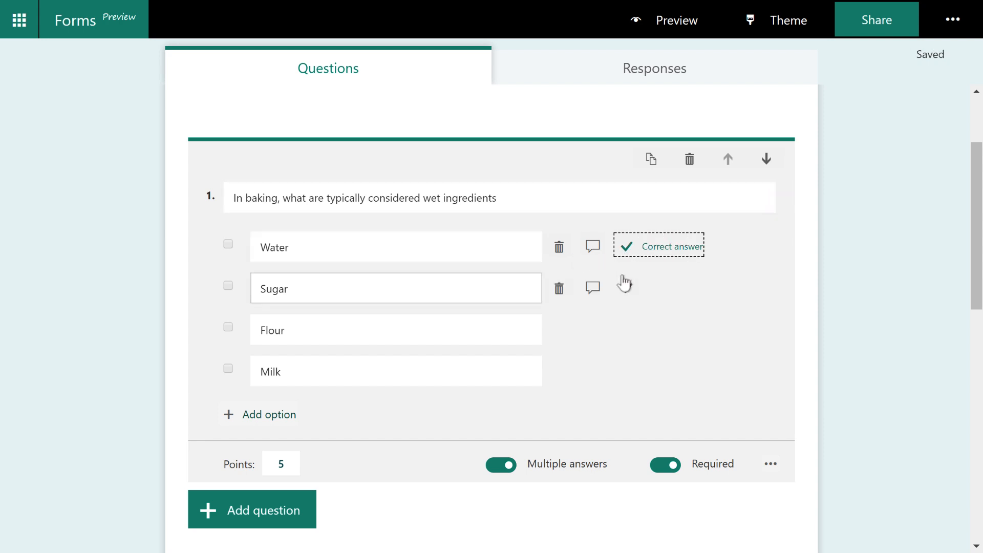
left_click(625, 291)
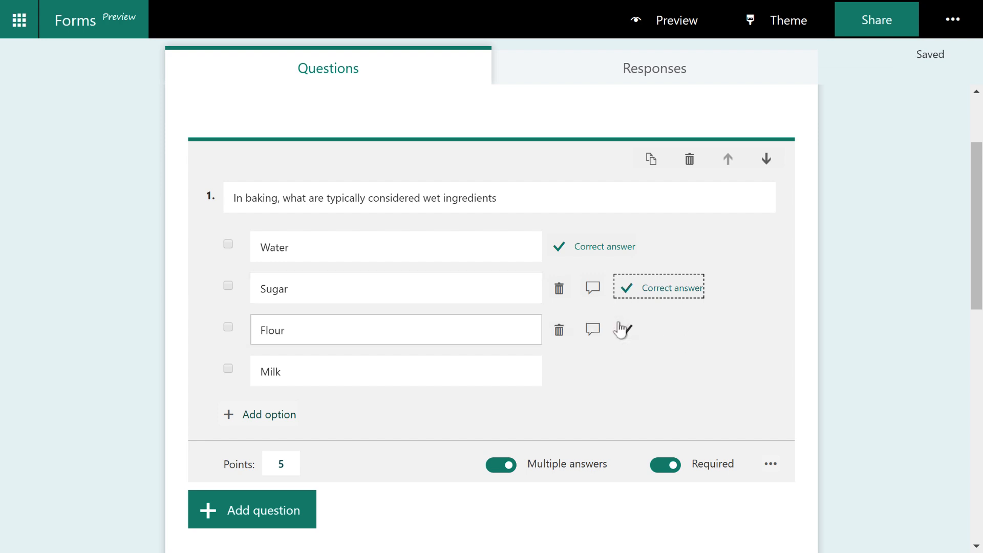
left_click(628, 372)
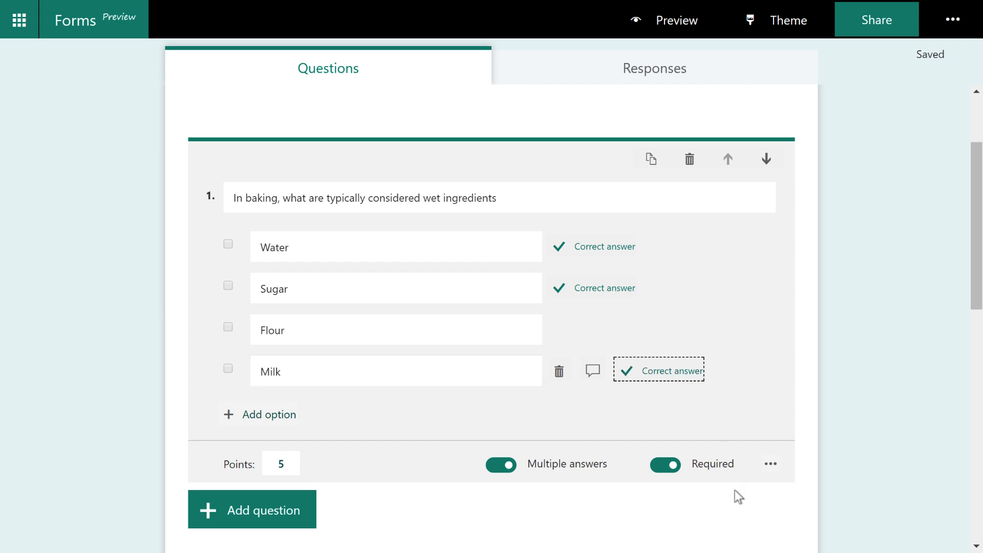
- Add 4 as the correct answer to the Conversion question
scroll(734, 489, "down", 3)
scroll(732, 489, "down", 3)
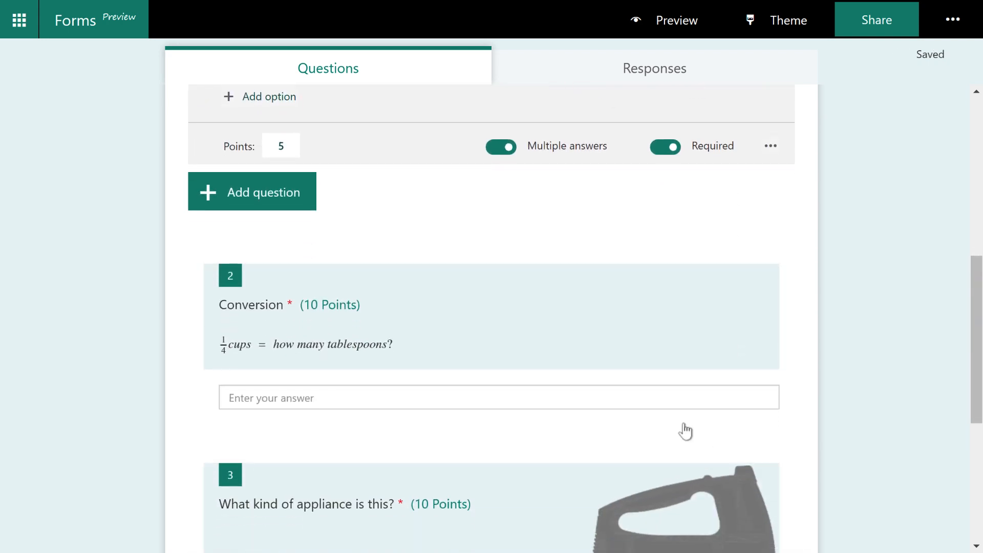
left_click(615, 358)
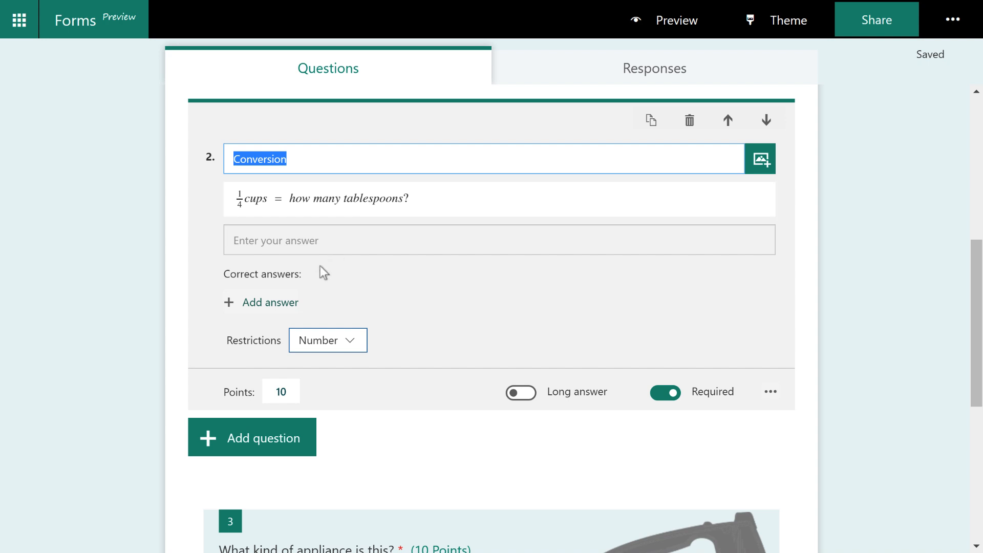
left_click(272, 303)
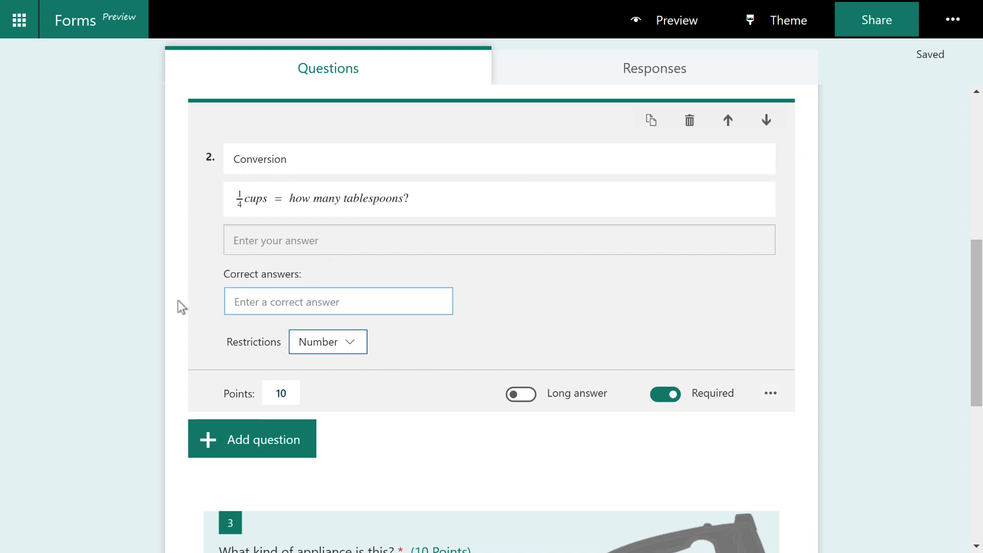
type("4")
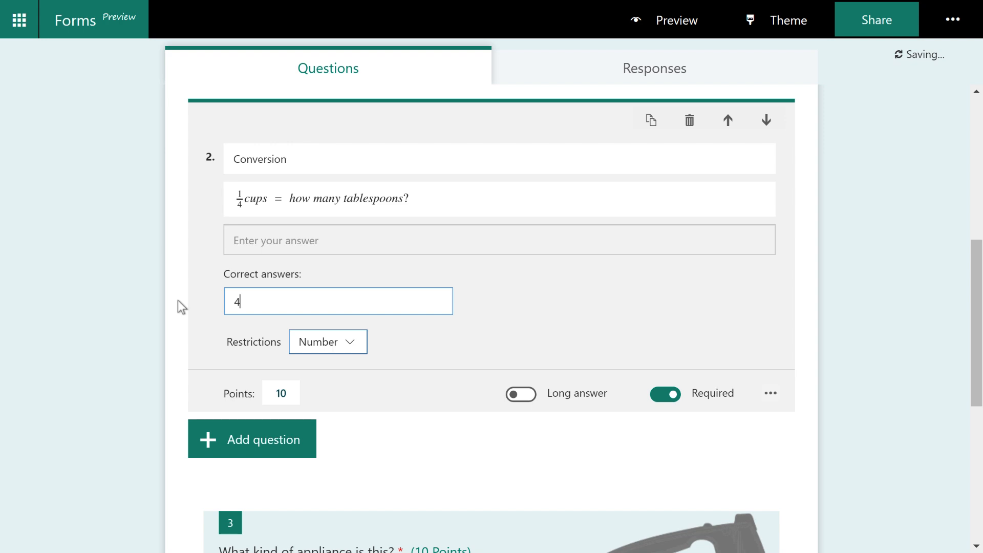
- Add "hand mixer", "hand blender" and "mixer" as correct answers to the appliance question
scroll(177, 300, "down", 7)
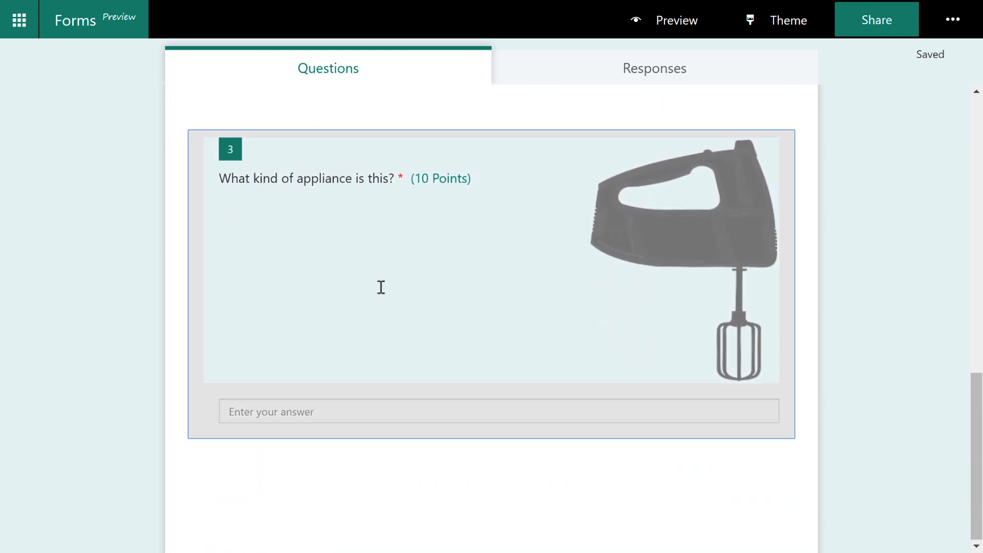
left_click(380, 286)
scroll(389, 311, "down", 3)
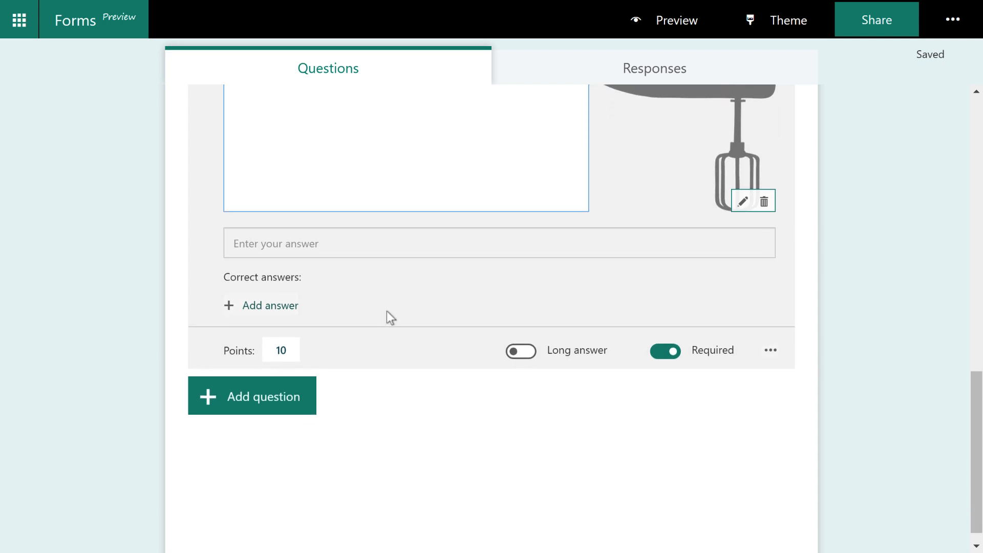
left_click(281, 307)
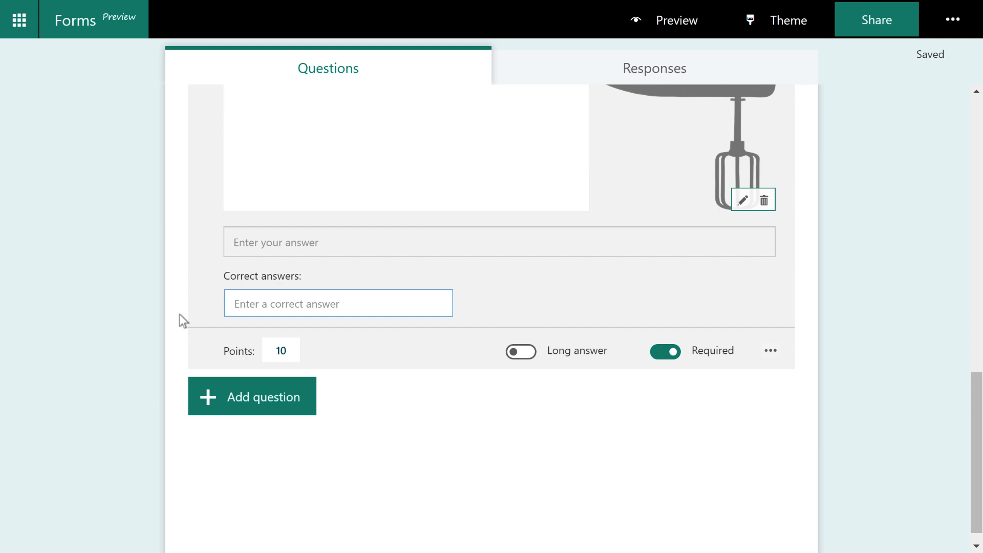
type("hand")
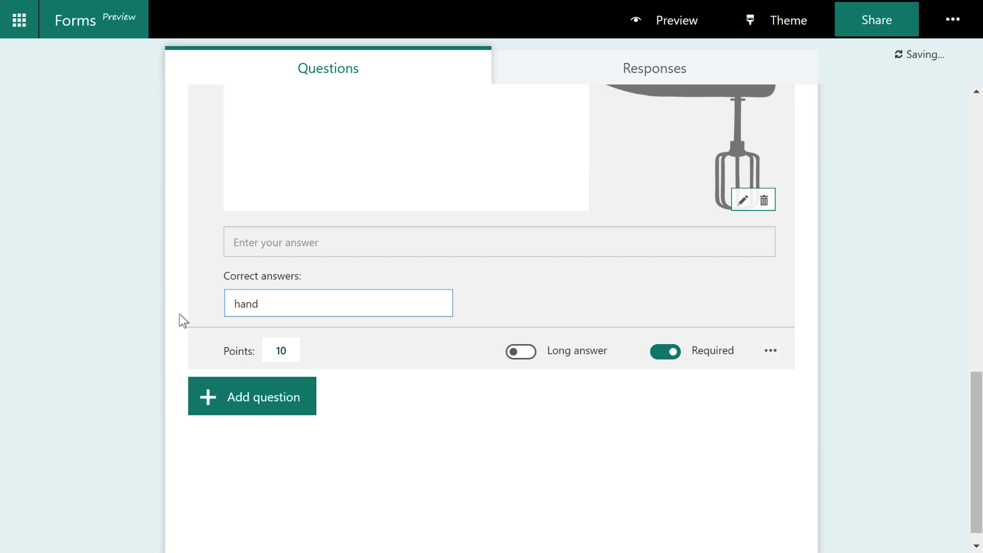
type(" mixer")
key("Return")
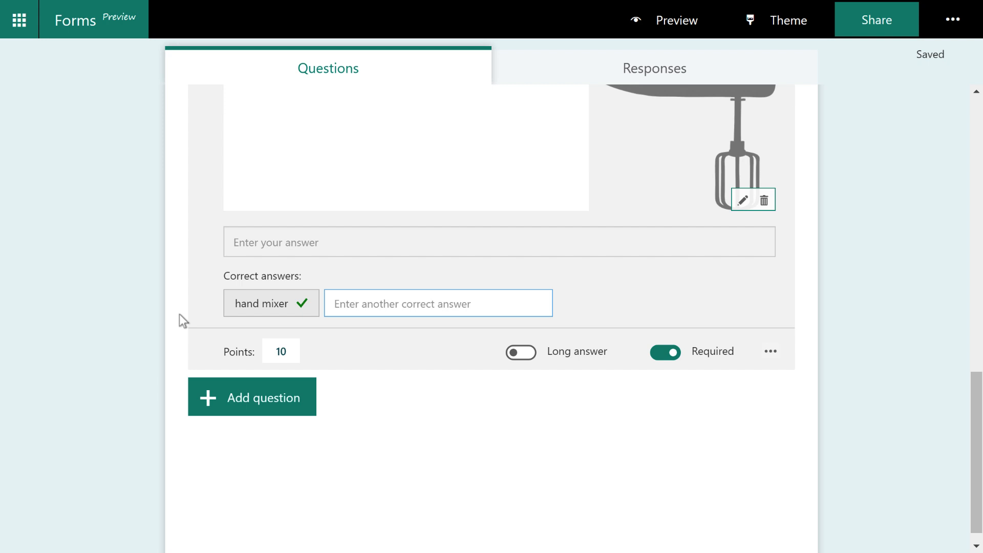
type("hand blende")
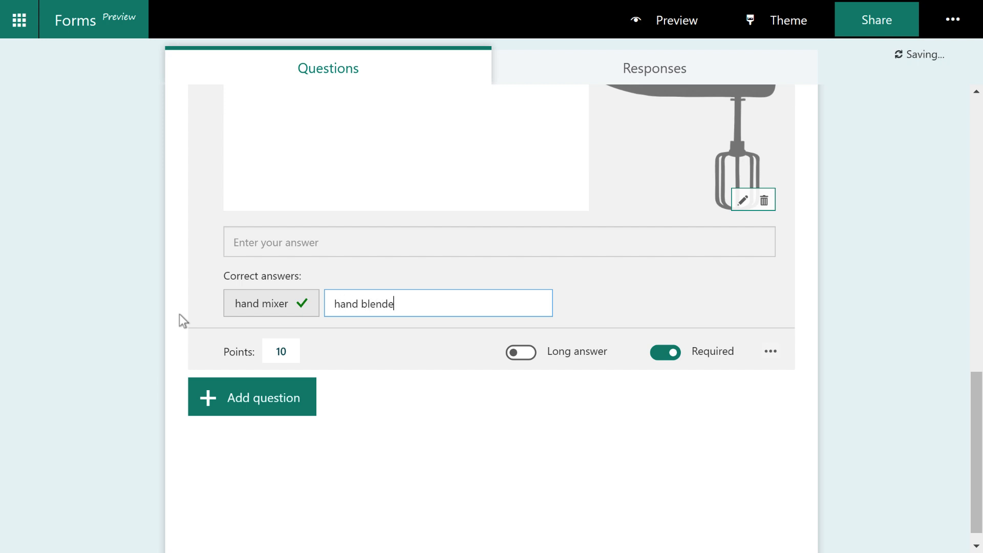
type("r")
key("Return")
type("mixer")
key("Return")
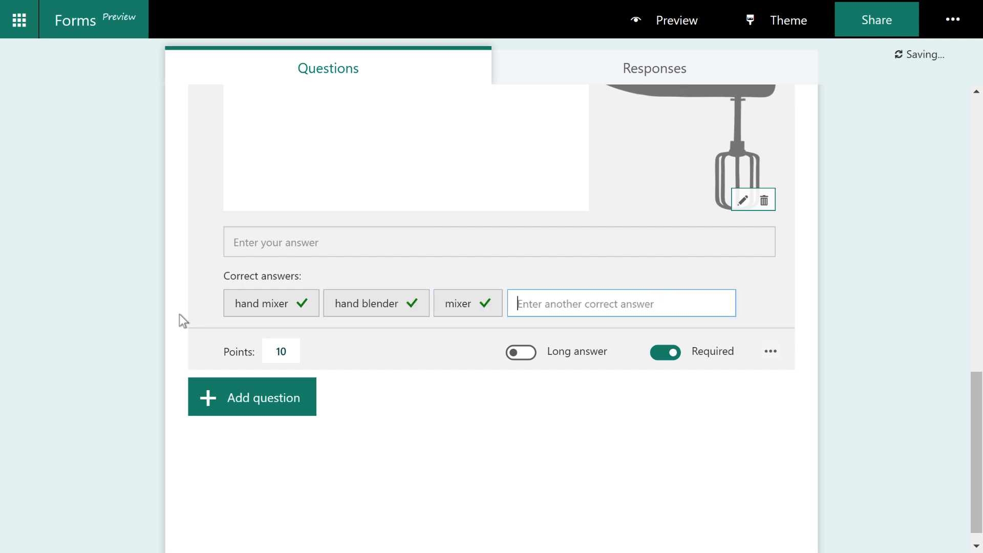
- Add "blender" as another correct answer to the appliance question
type("blan")
key("BackSpace")
key("BackSpace")
type("en")
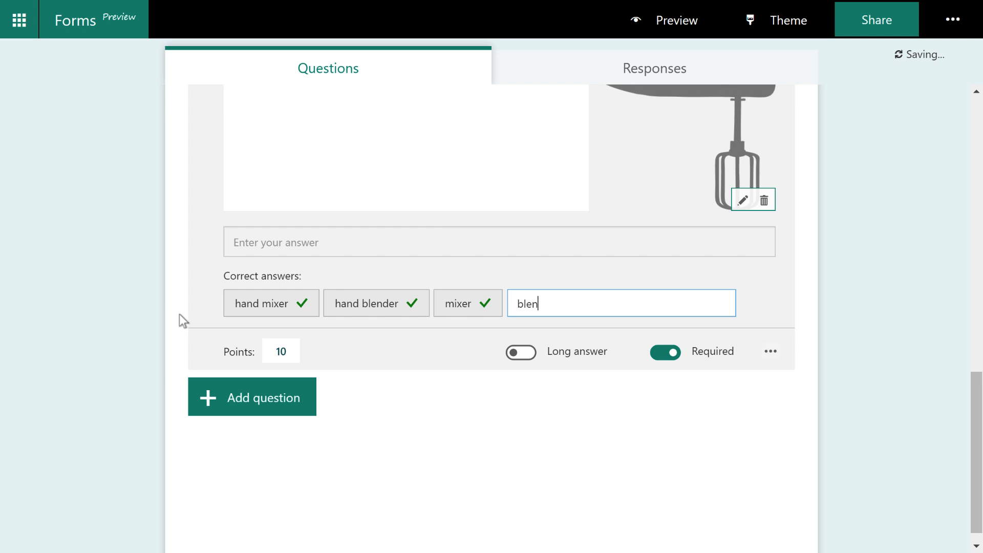
type("der")
key("Return")
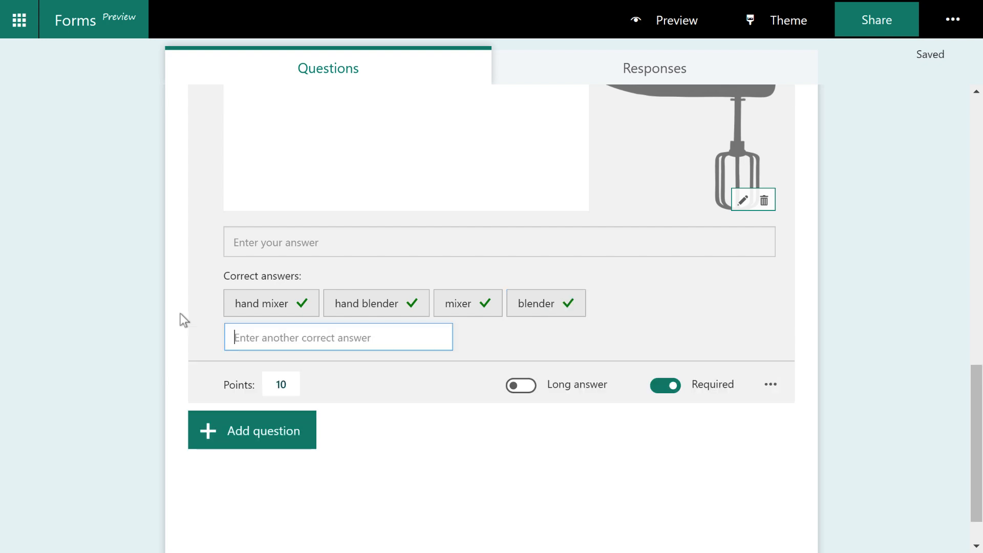
- Open the quiz settings and turn on showing results automatically to responders
scroll(180, 315, "up", 15)
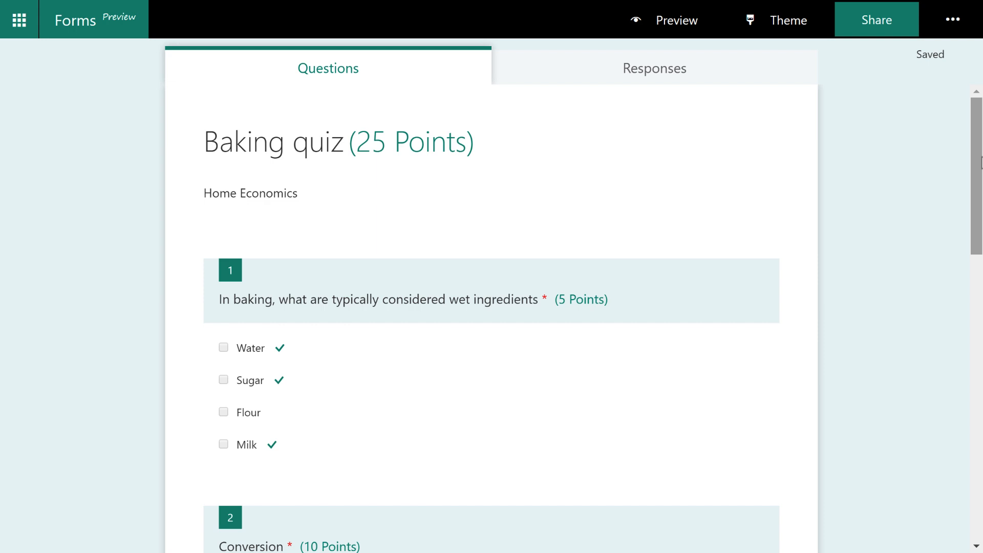
left_click(952, 23)
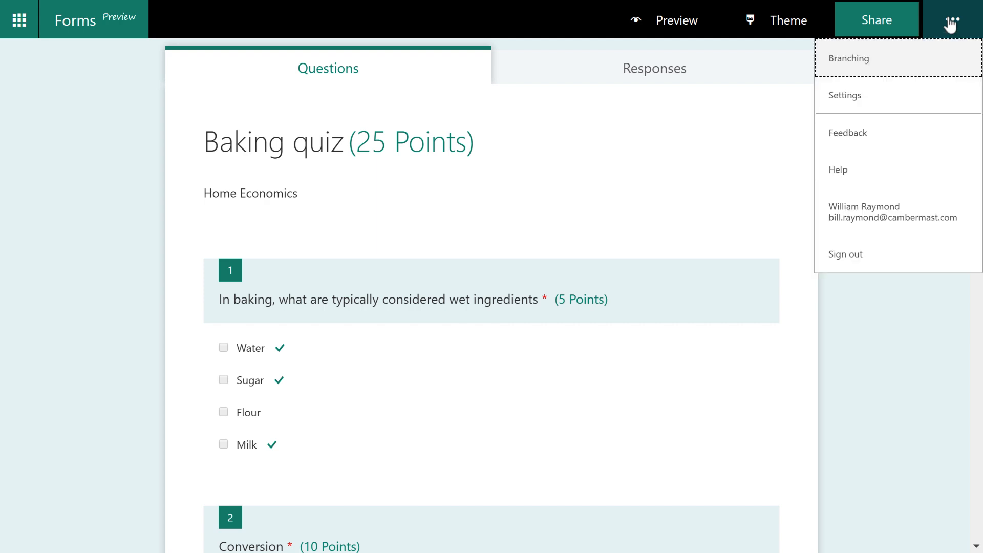
left_click(850, 101)
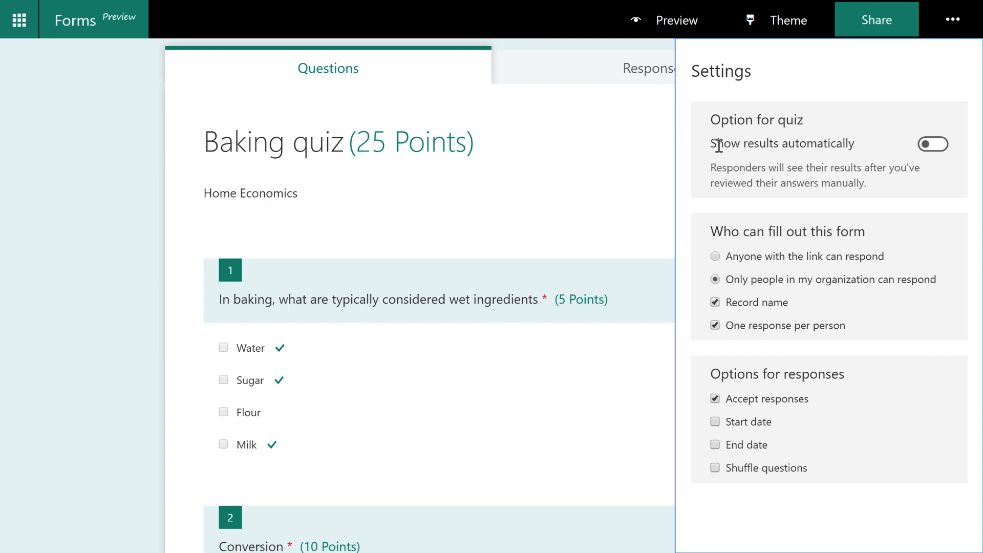
left_click(934, 146)
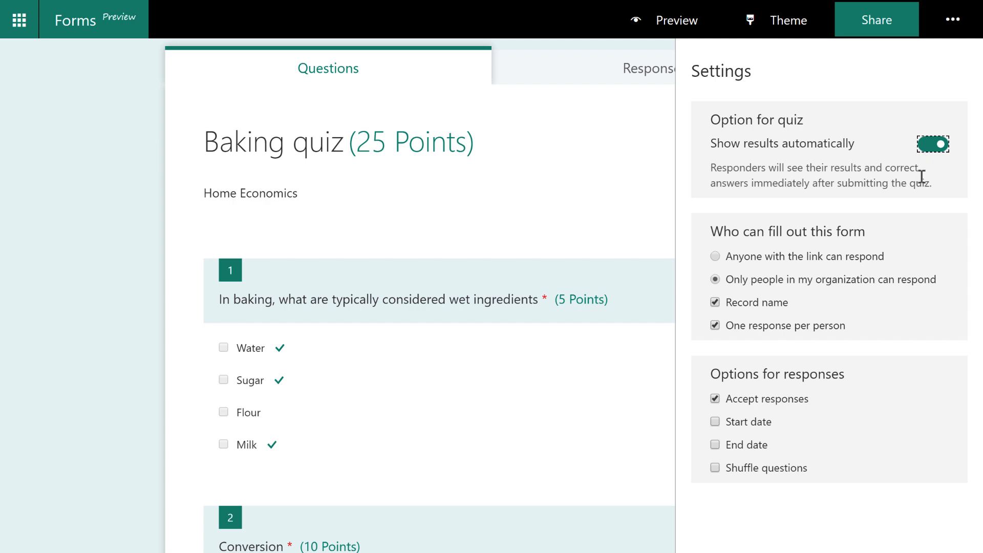
left_click(931, 144)
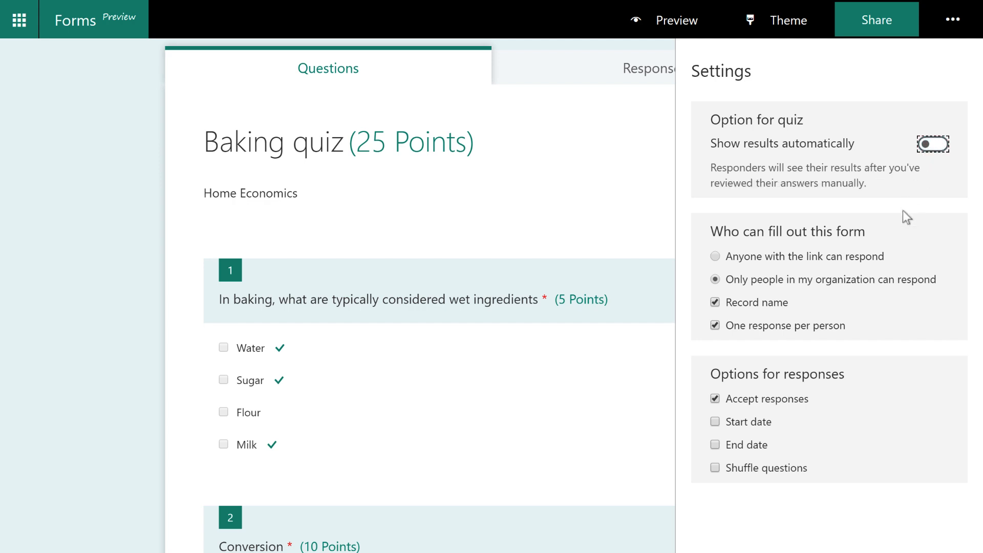
left_click(941, 147)
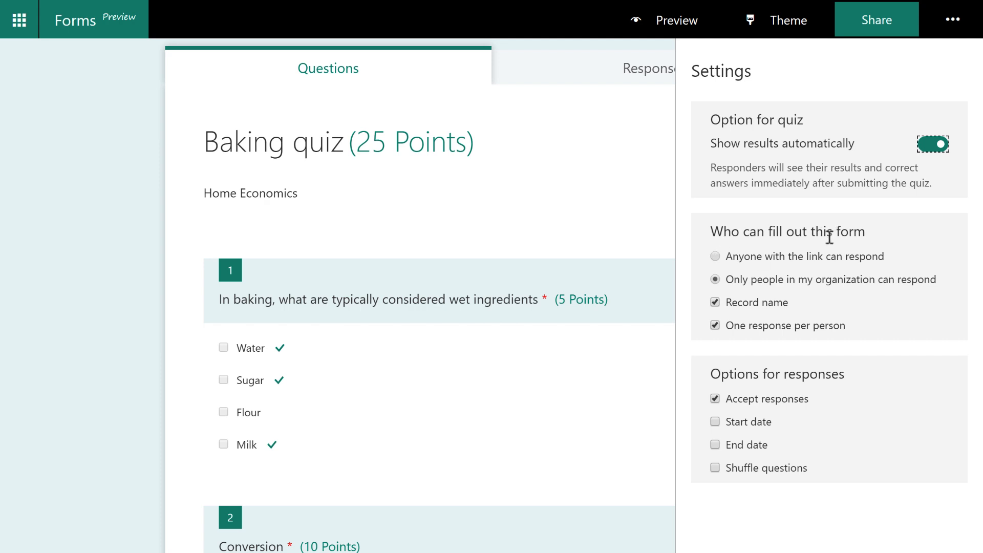
- Try allowing anyone with the link to respond, and restore organization-only access with one response per person
left_click(844, 262)
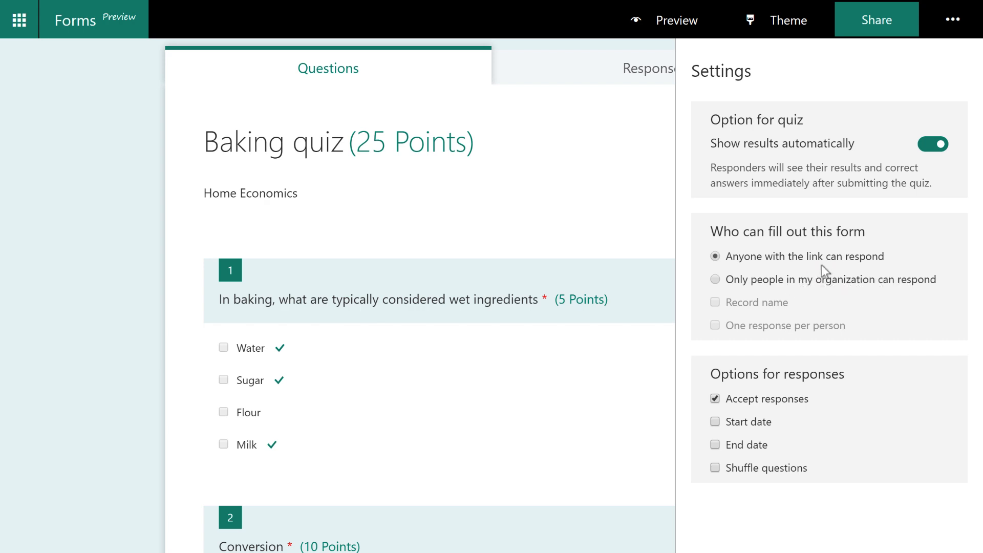
left_click(769, 280)
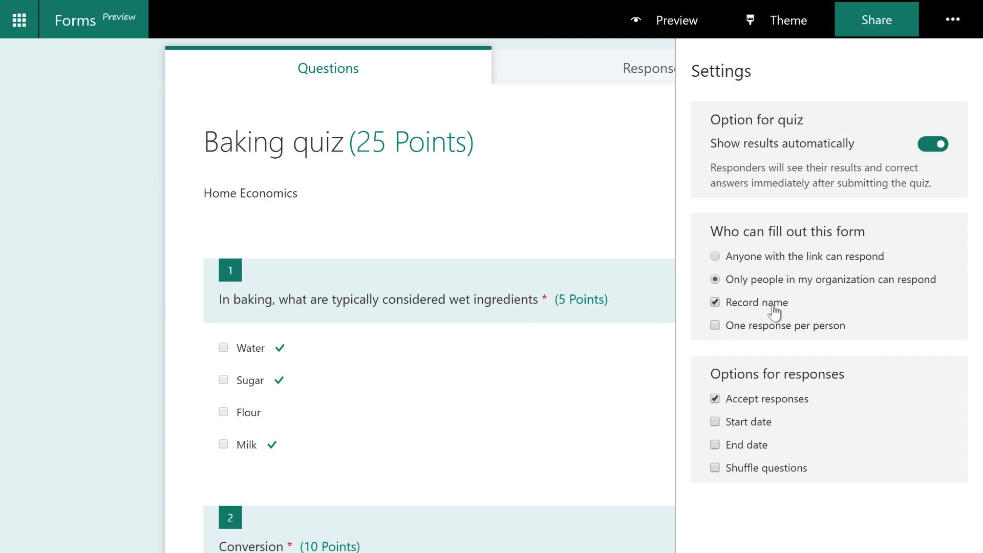
left_click(741, 327)
- Try the start date, end date and shuffle questions options, turn each off again, and close the settings
left_click(750, 424)
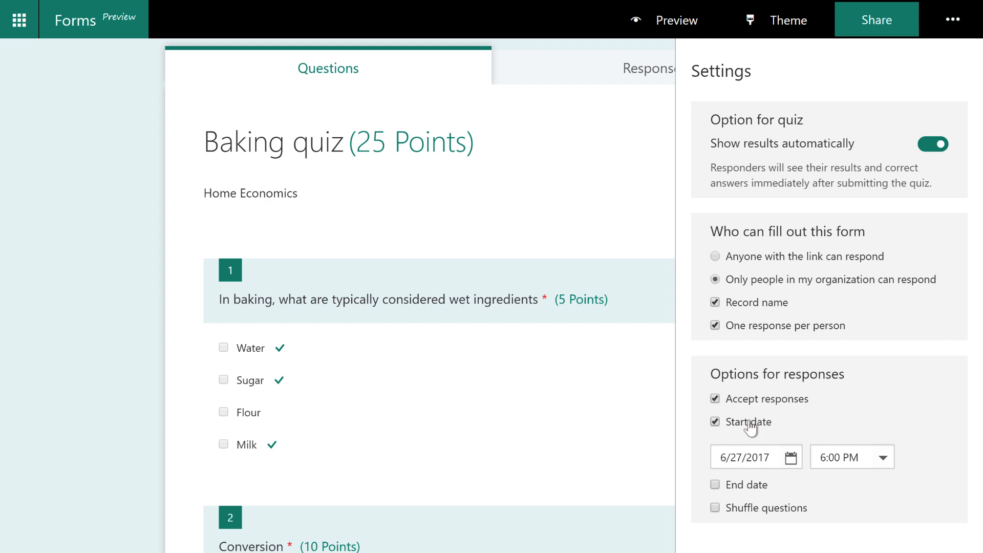
left_click(750, 427)
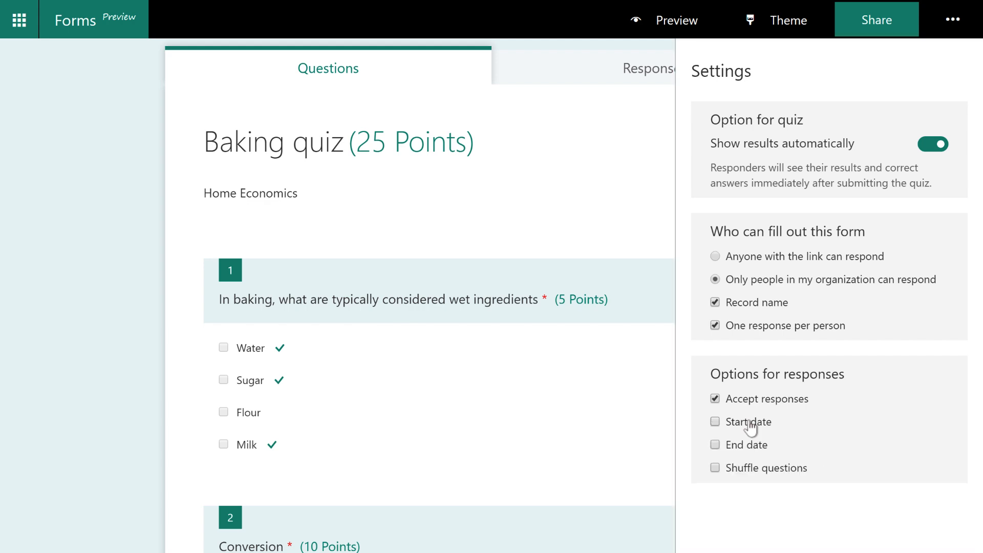
left_click(752, 443)
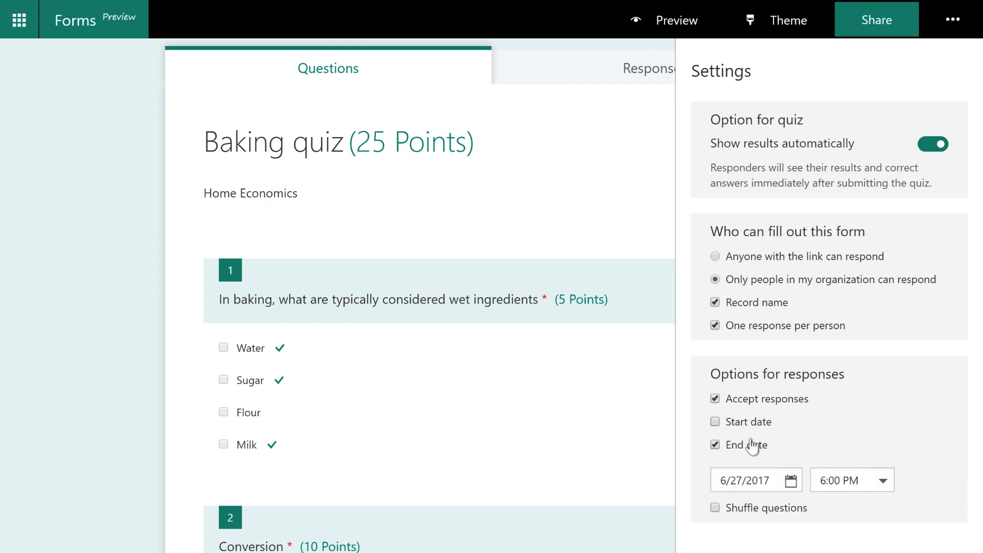
left_click(752, 445)
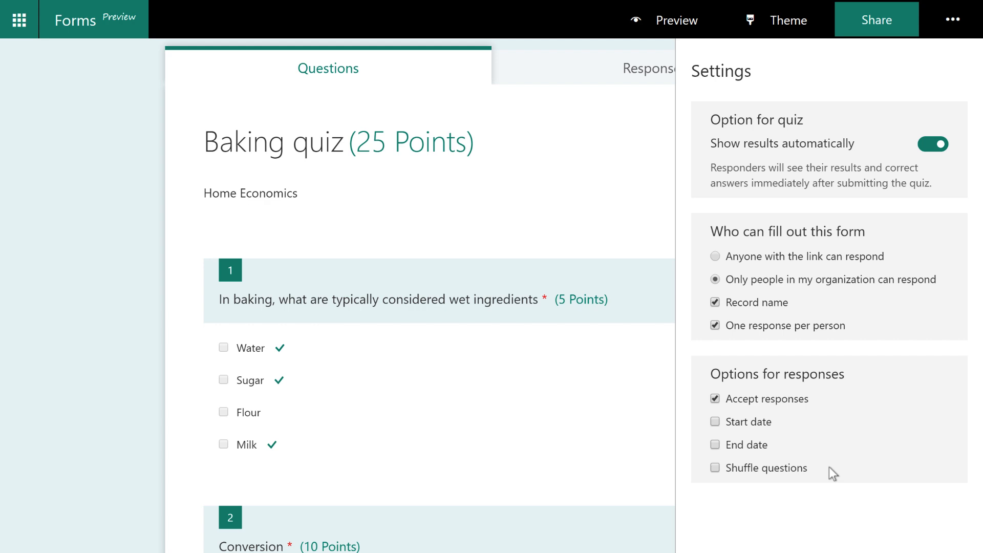
left_click(768, 474)
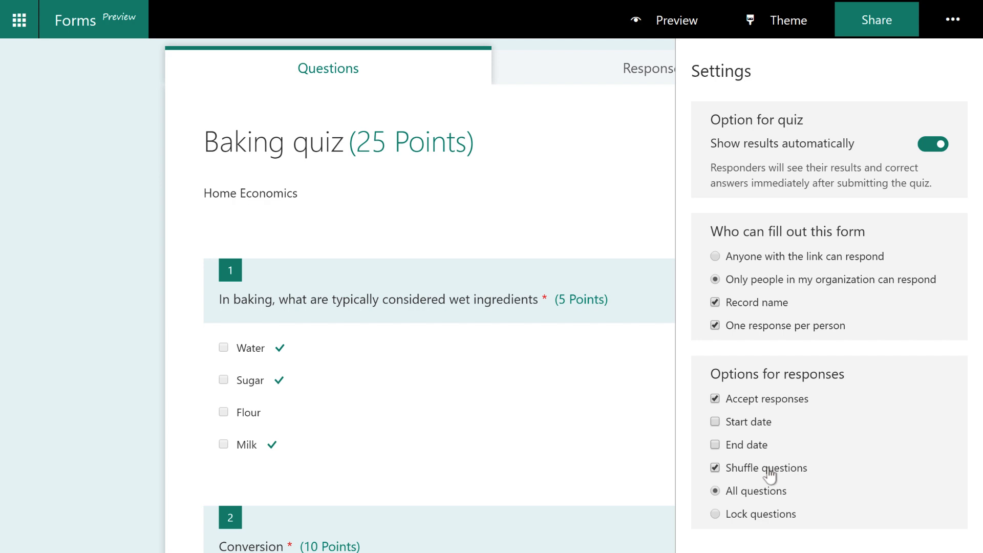
left_click(769, 474)
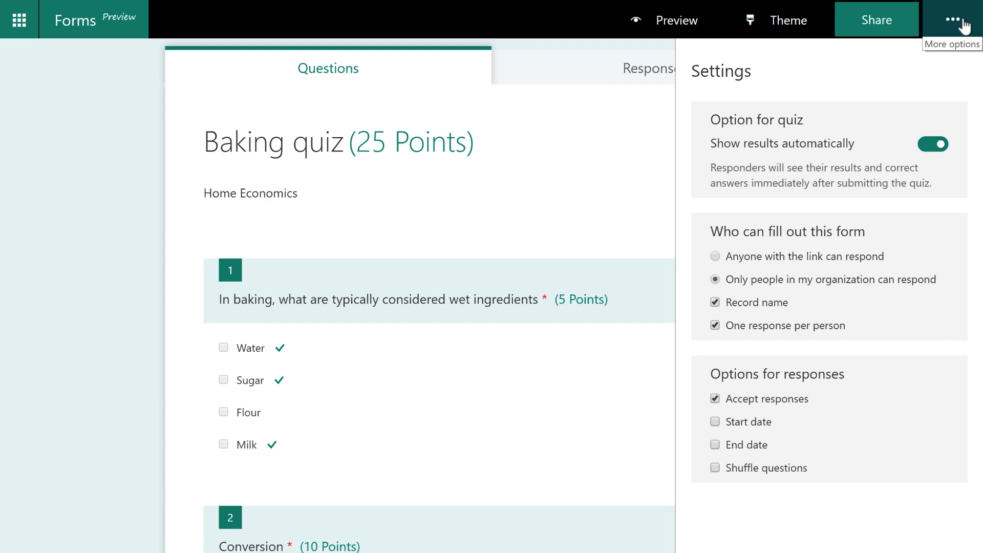
left_click(964, 26)
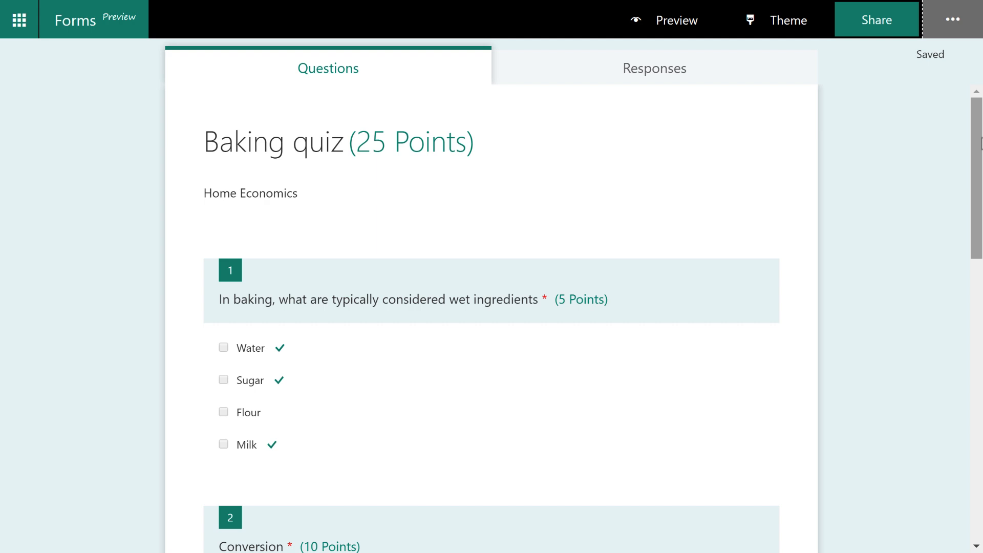
- Open the sharing options, copy the response link, and view the QR code and embed code choices
left_click(877, 20)
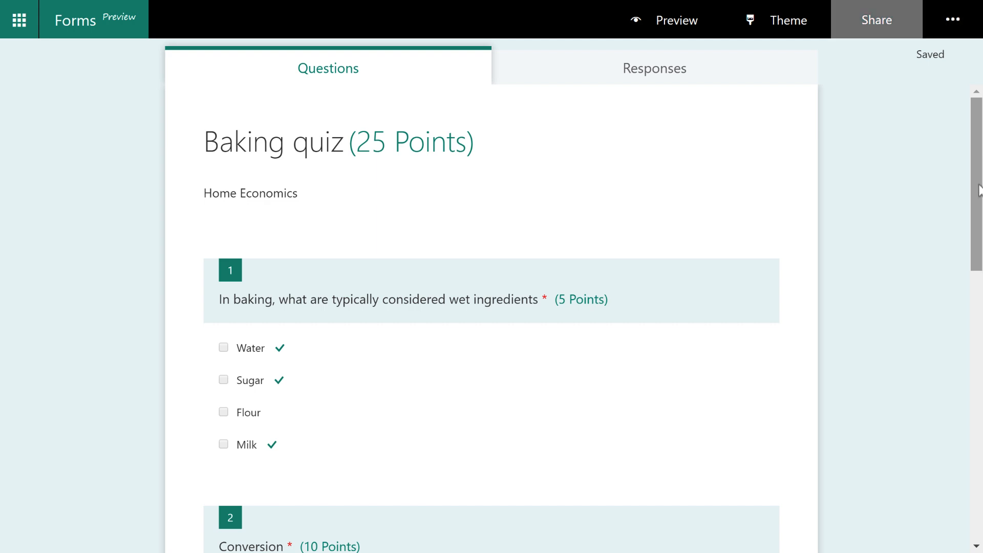
left_click(877, 26)
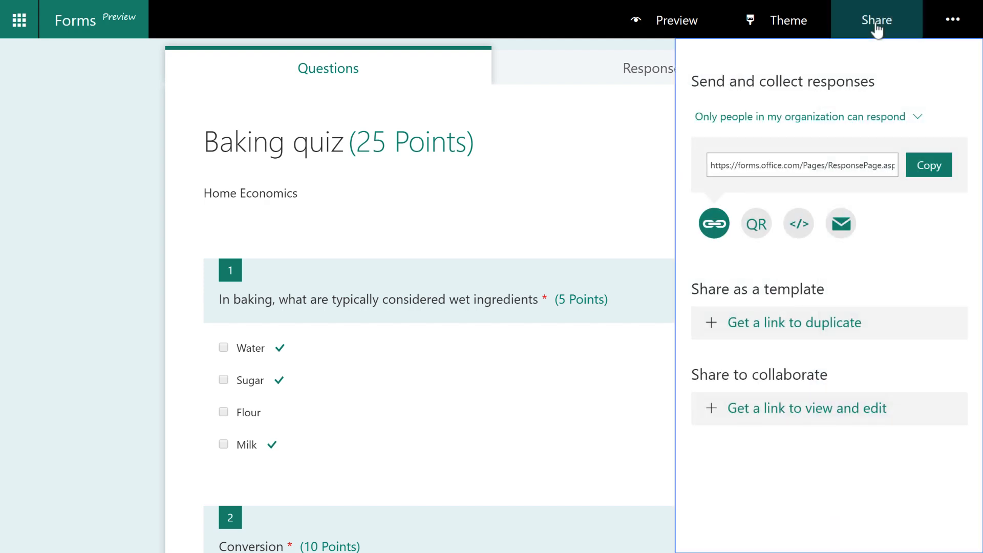
left_click(930, 167)
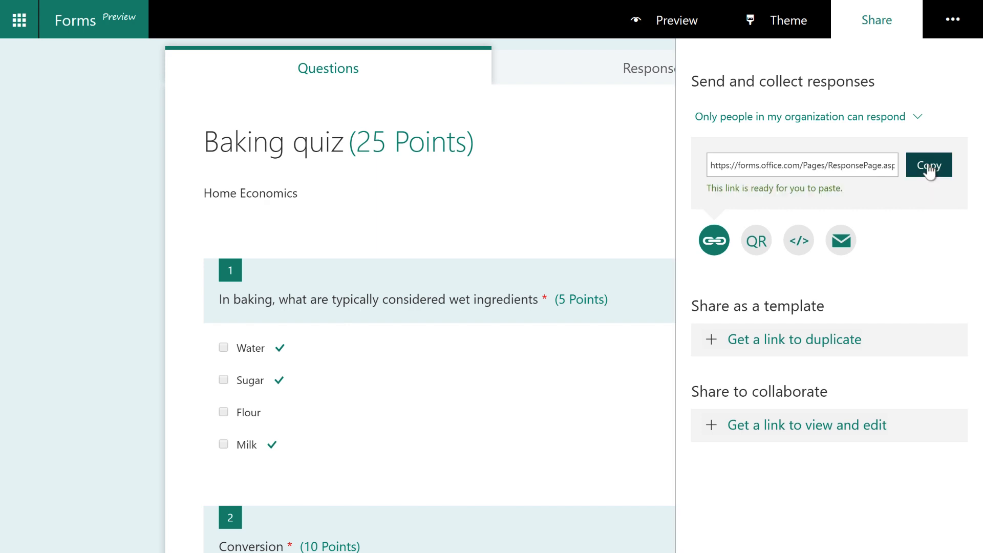
left_click(757, 242)
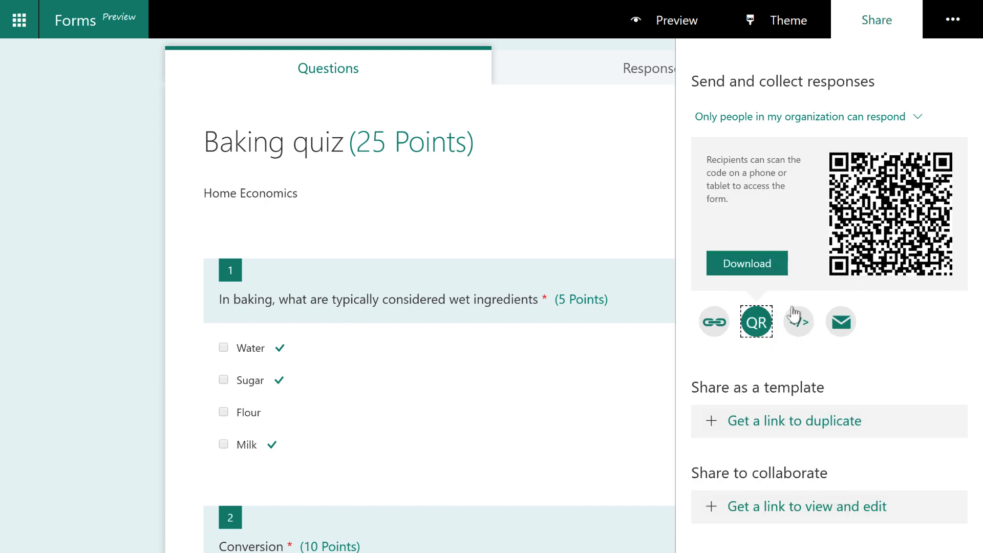
left_click(797, 322)
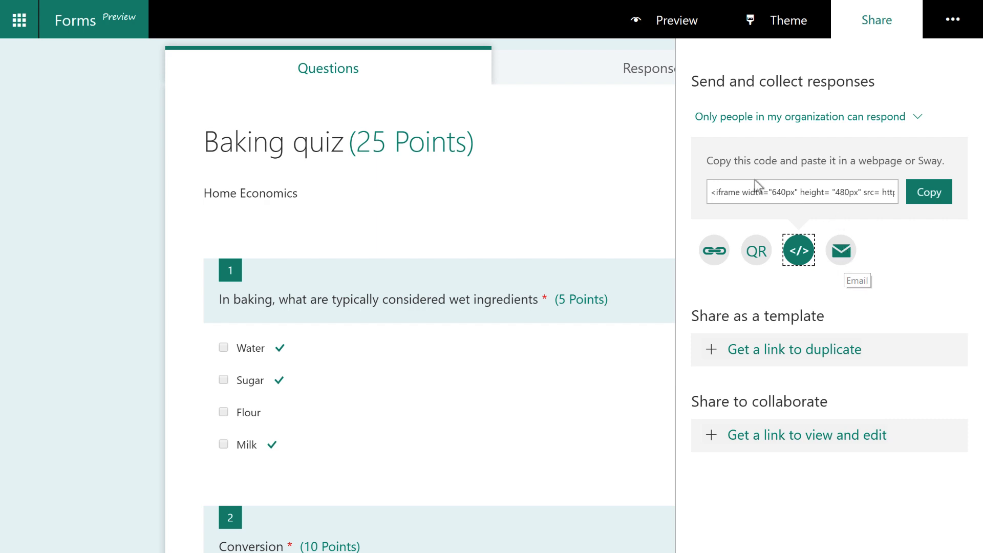
- Copy the quiz's response link for people in the organization and open the quiz as a responder
left_click(718, 250)
left_click(934, 176)
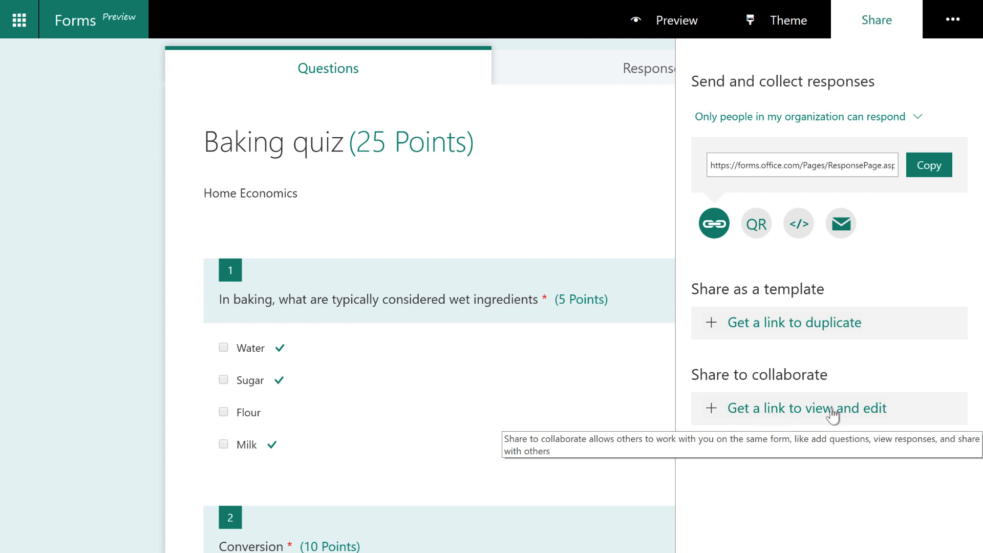
left_click(930, 169)
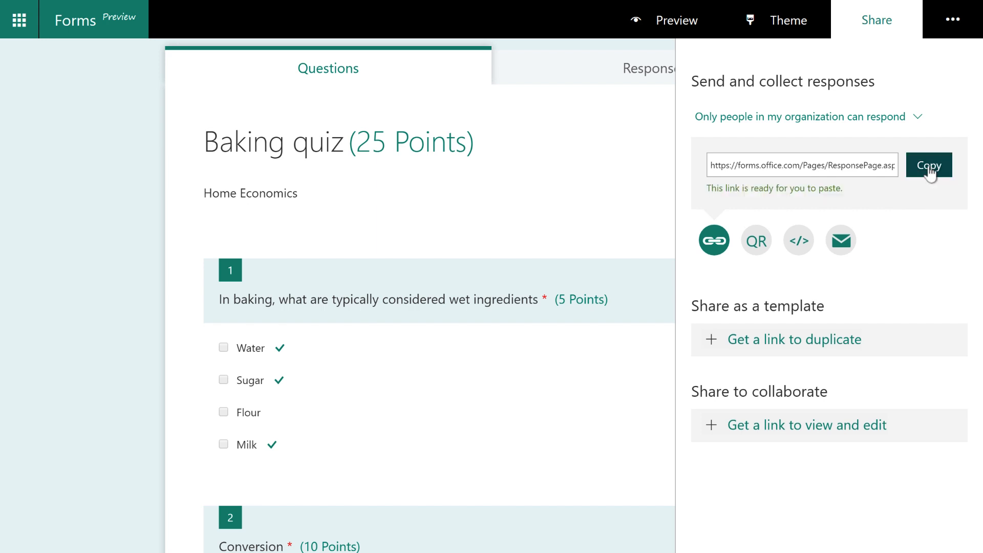
left_click(889, 43)
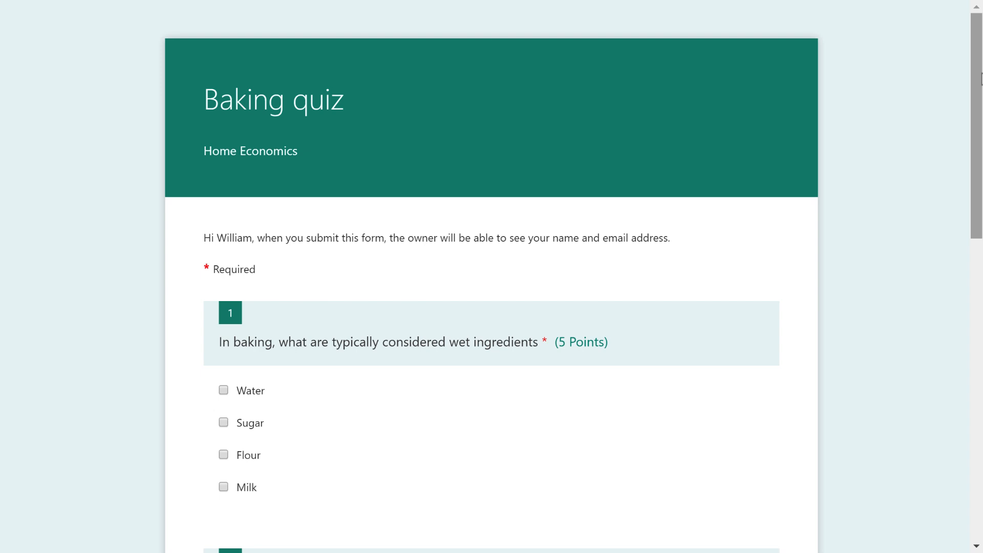
- Answer the wet ingredients question with Water and Milk
scroll(825, 312, "down", 3)
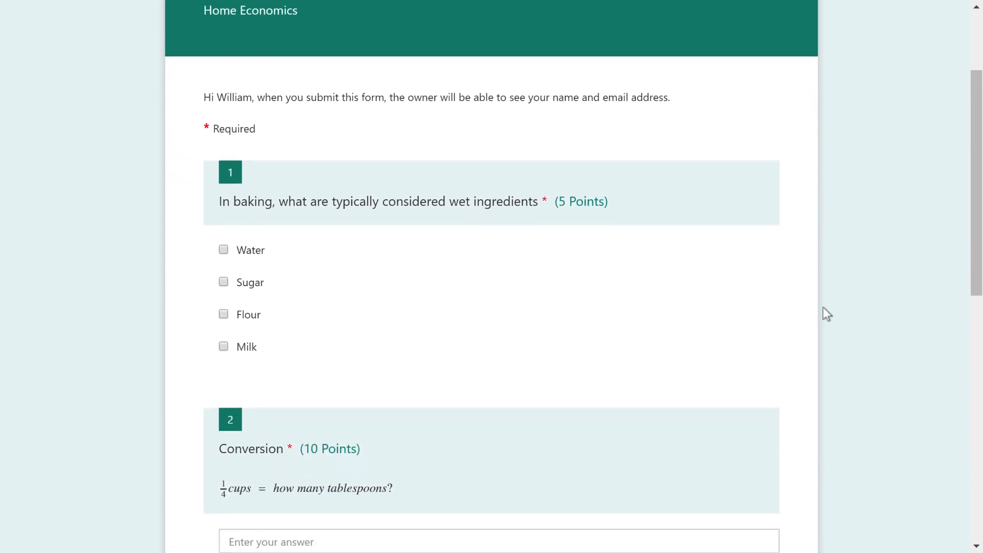
scroll(823, 308, "down", 1)
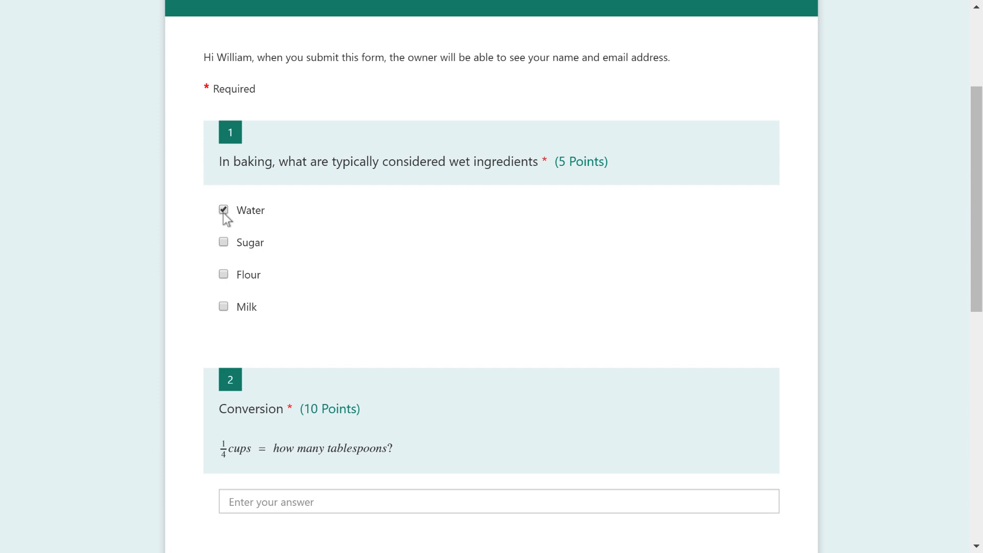
left_click(223, 306)
scroll(286, 268, "down", 3)
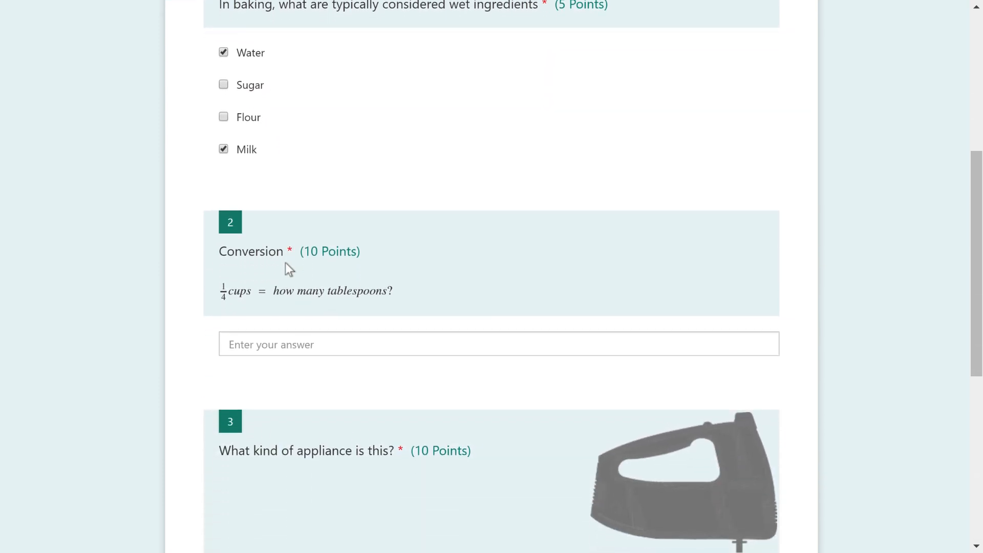
- Answer the Conversion question about tablespoons with 4
left_click(273, 353)
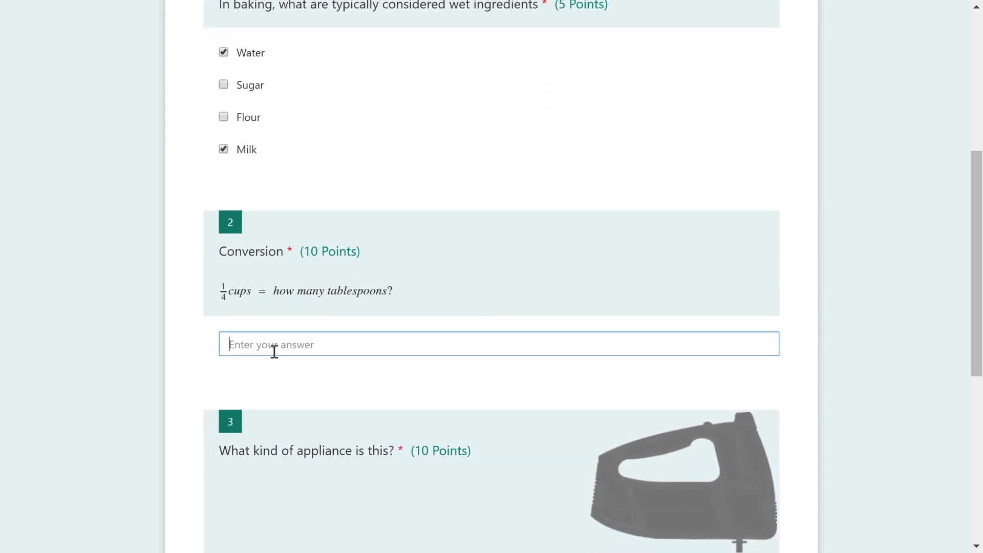
scroll(180, 345, "down", 1)
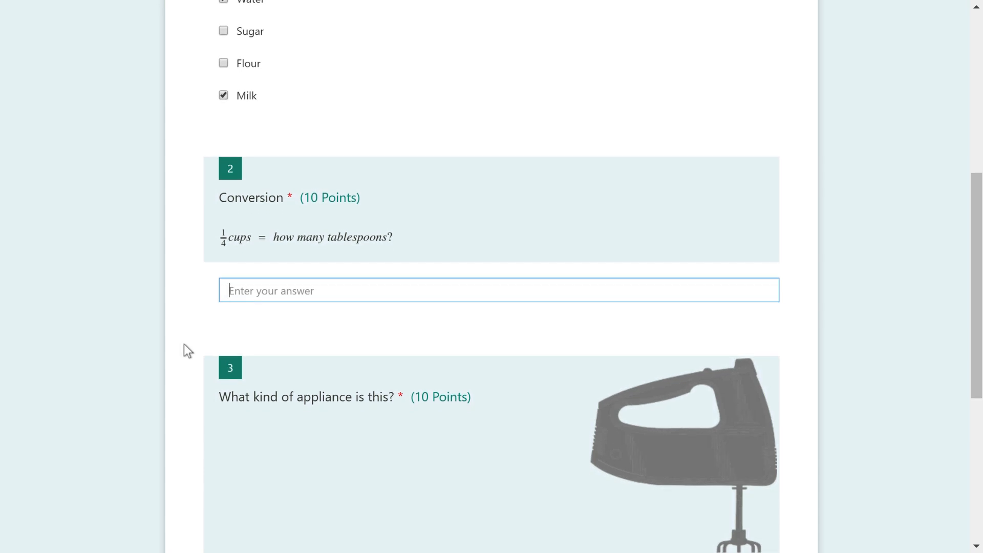
type("4")
scroll(196, 343, "down", 3)
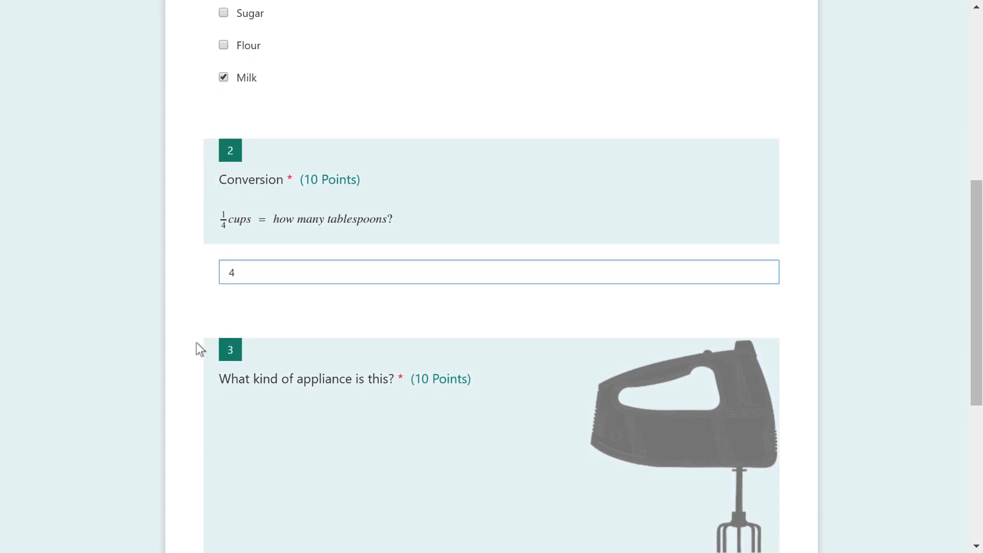
- Answer the appliance question with "mixer" and submit the quiz
scroll(205, 358, "down", 1)
left_click(277, 436)
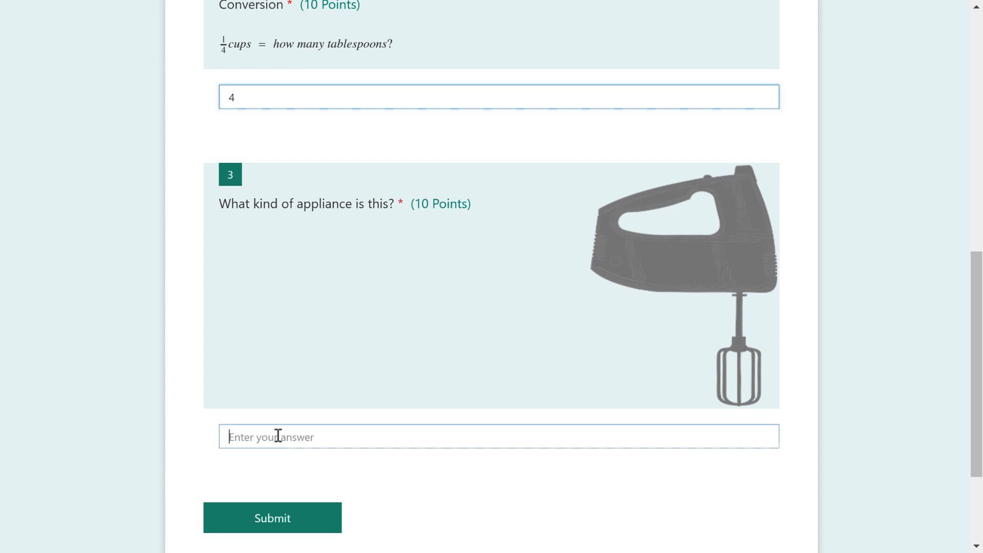
type("mixer")
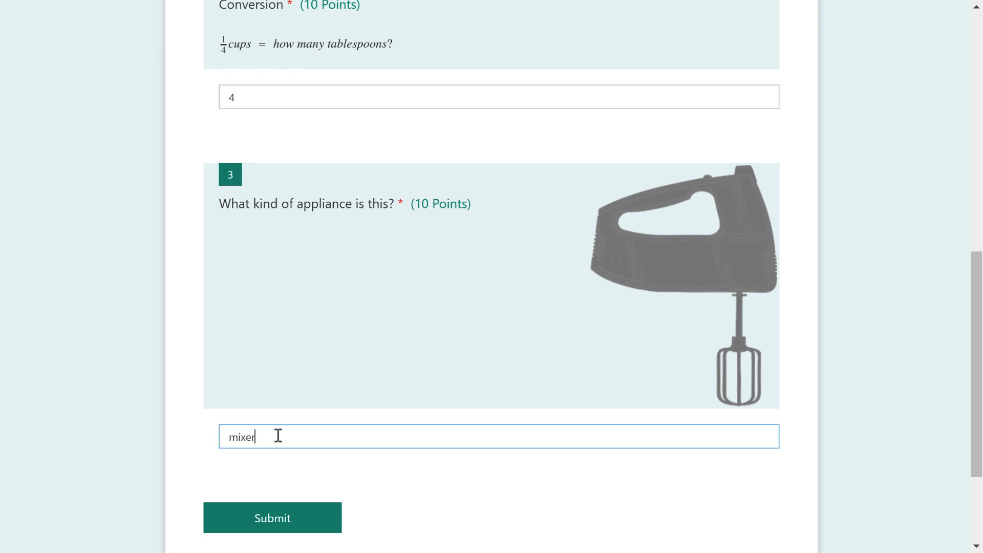
scroll(278, 436, "down", 1)
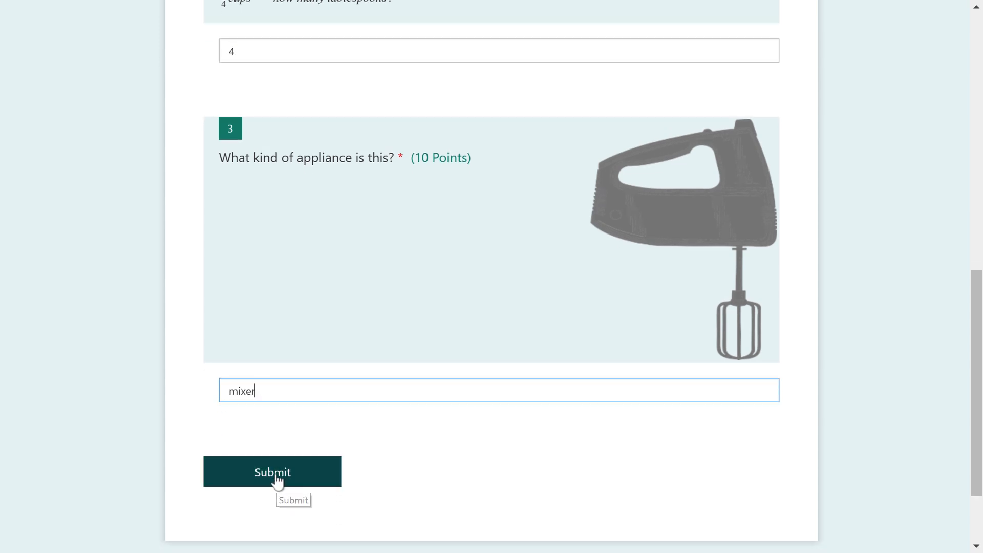
left_click(275, 473)
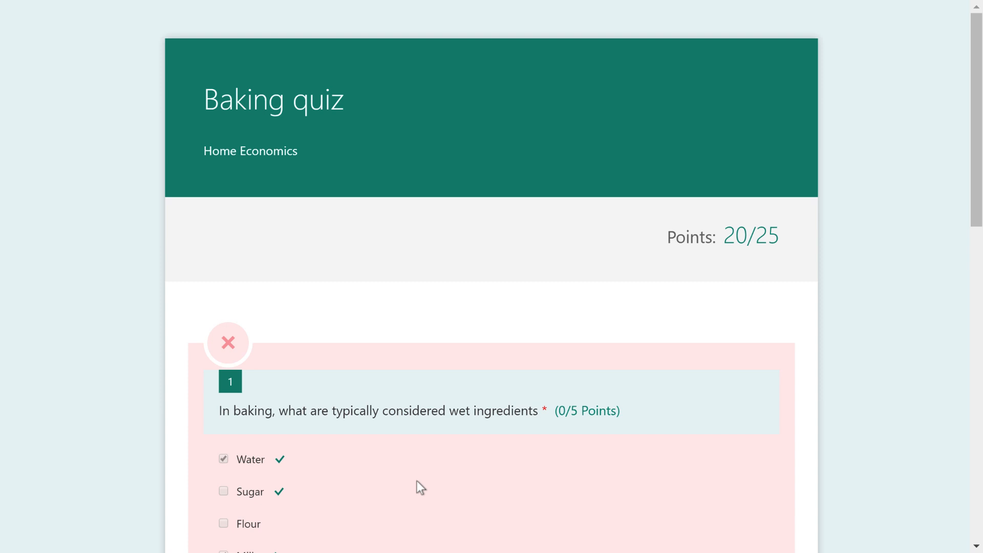
- Examine the graded results of the submitted Baking quiz for all three questions
scroll(417, 481, "down", 2)
scroll(417, 486, "down", 3)
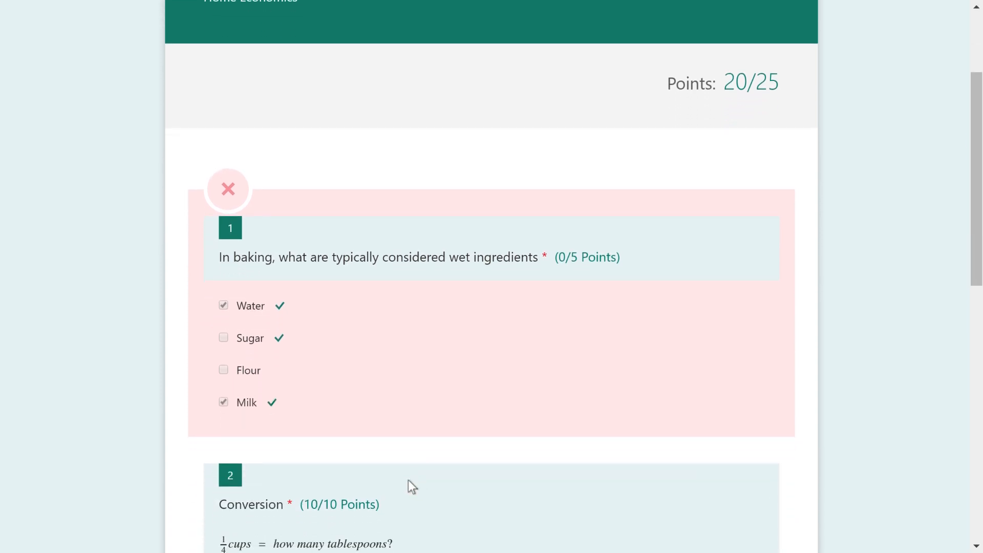
scroll(408, 480, "down", 3)
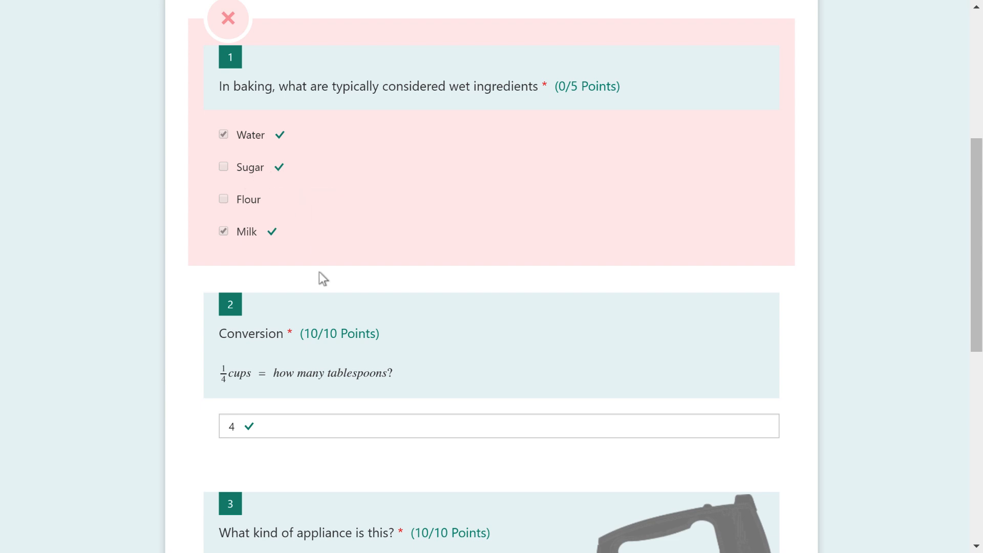
scroll(318, 272, "down", 4)
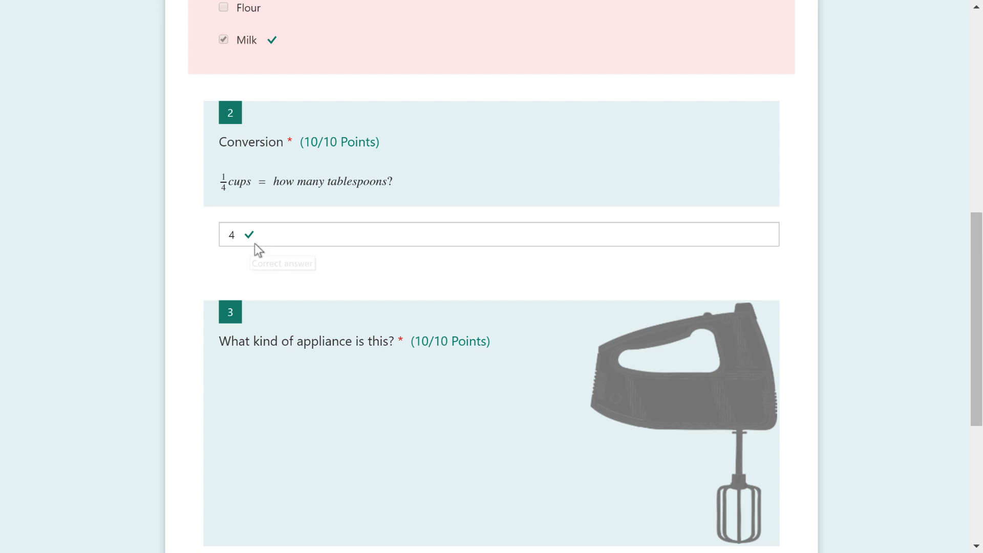
scroll(258, 291, "down", 4)
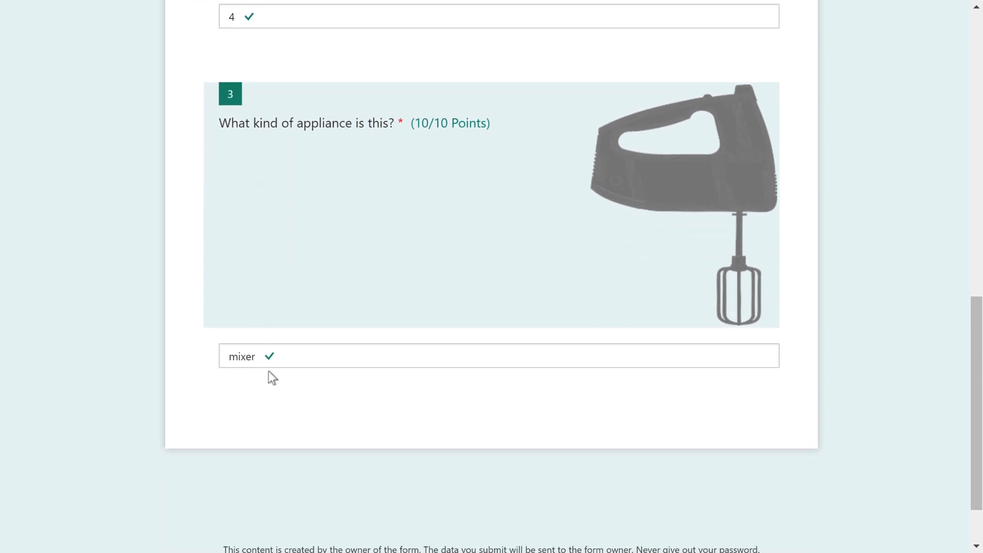
scroll(269, 361, "up", 8)
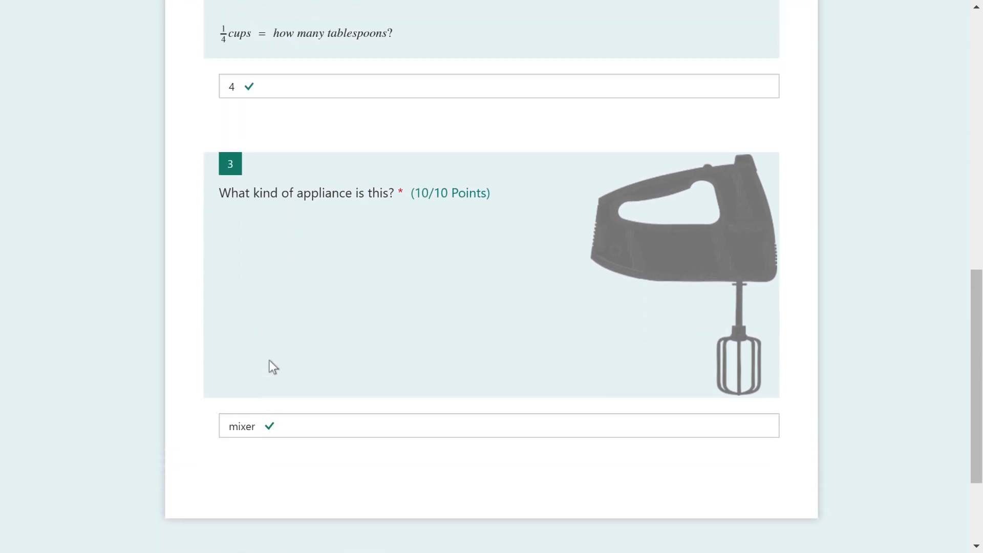
scroll(358, 338, "up", 6)
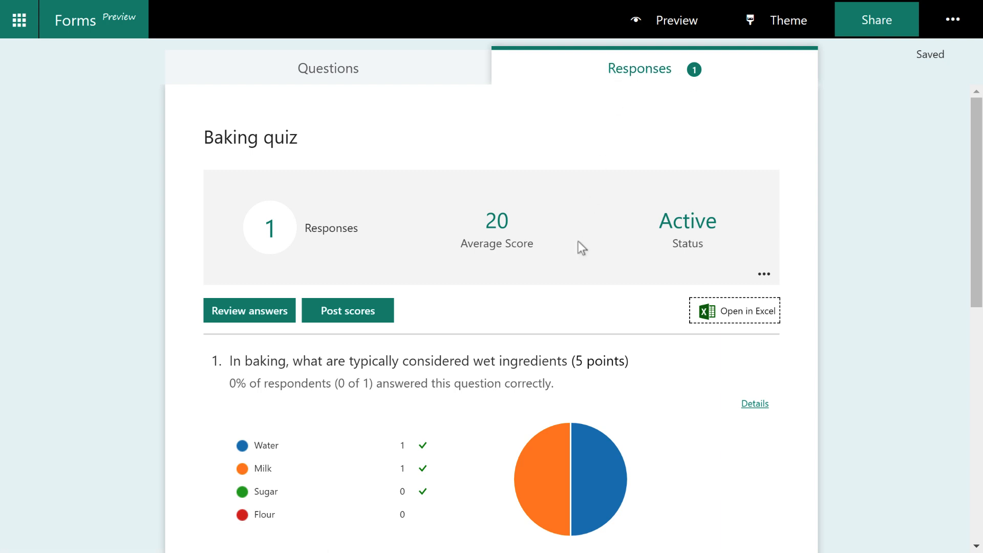
- Examine the quiz's response summary and the individual response details for the wet ingredients question
scroll(582, 247, "down", 1)
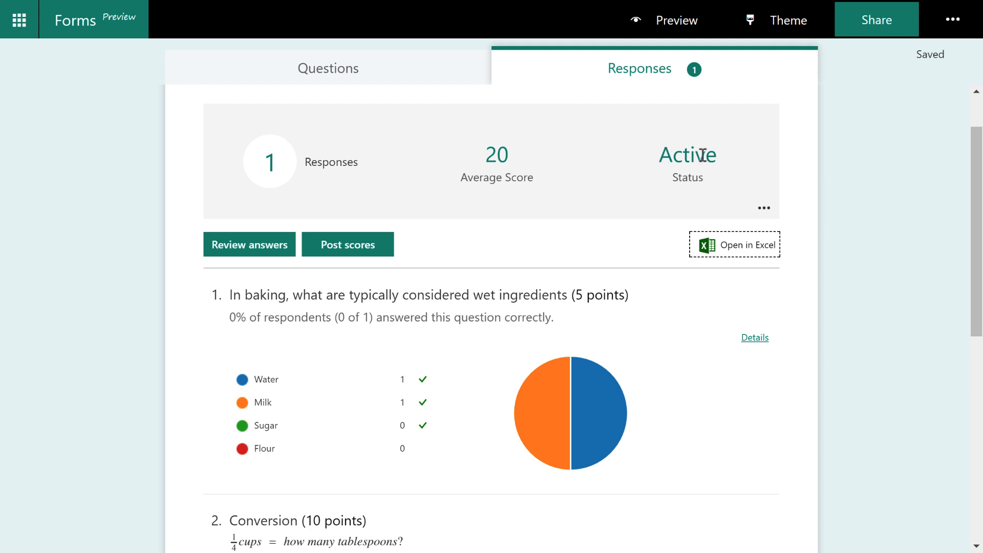
scroll(606, 189, "down", 2)
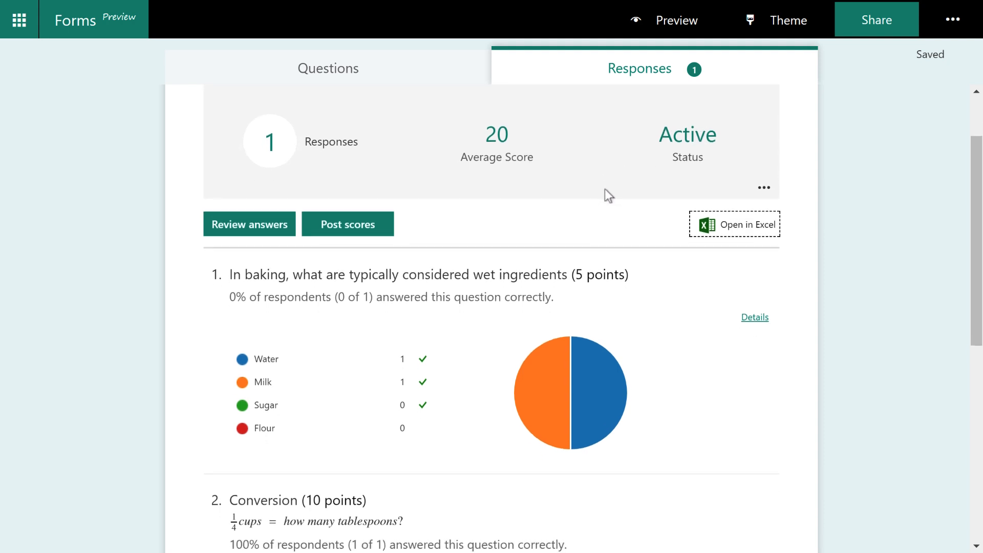
scroll(605, 195, "down", 2)
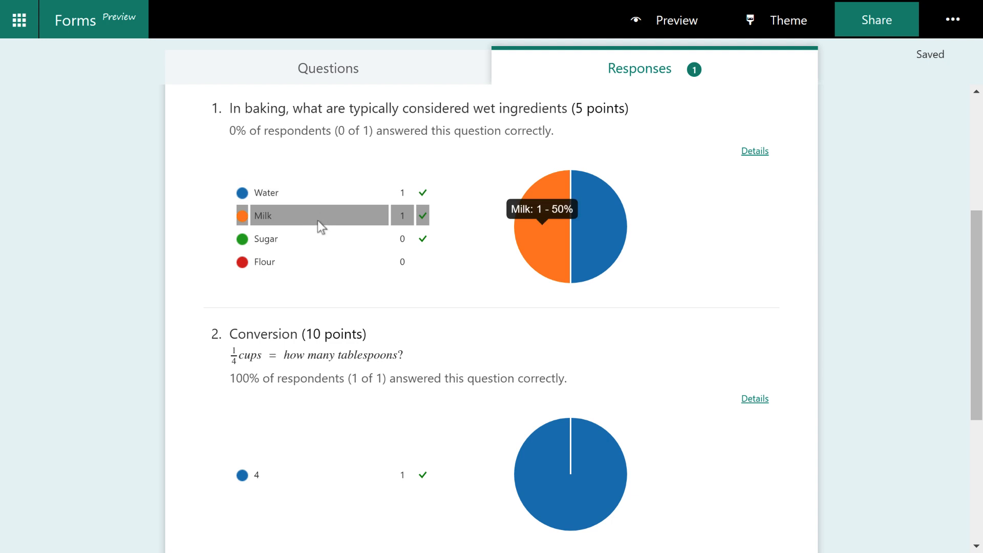
mouse_move(317, 199)
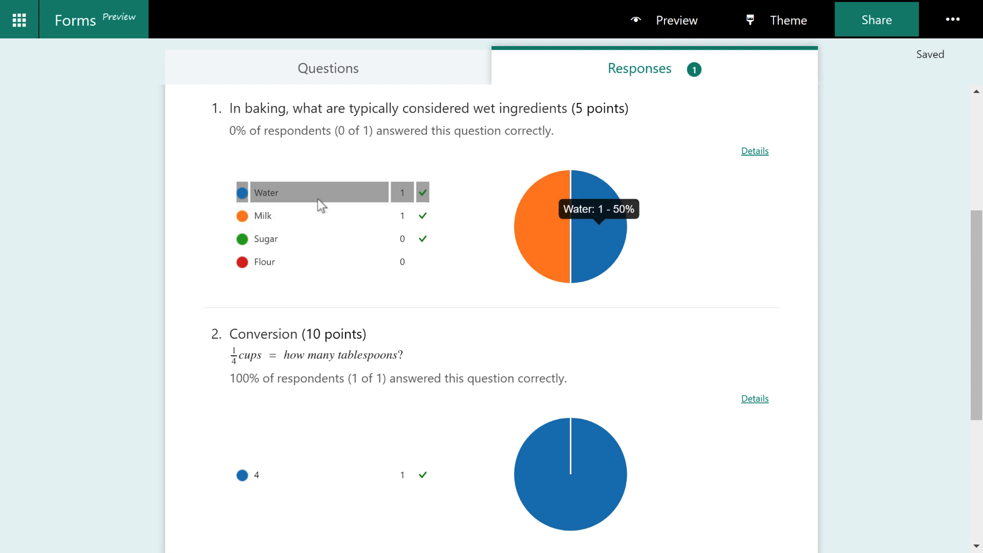
mouse_move(327, 235)
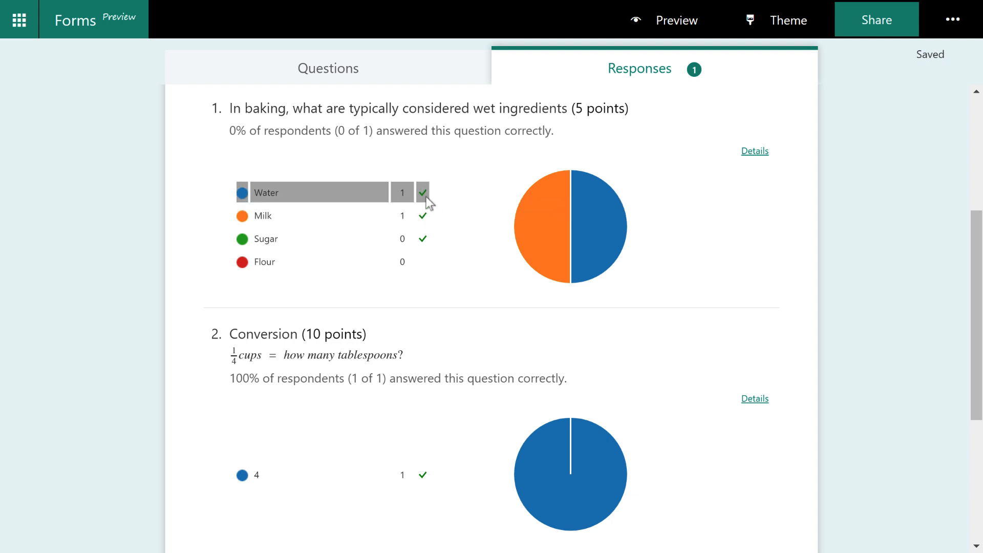
mouse_move(428, 215)
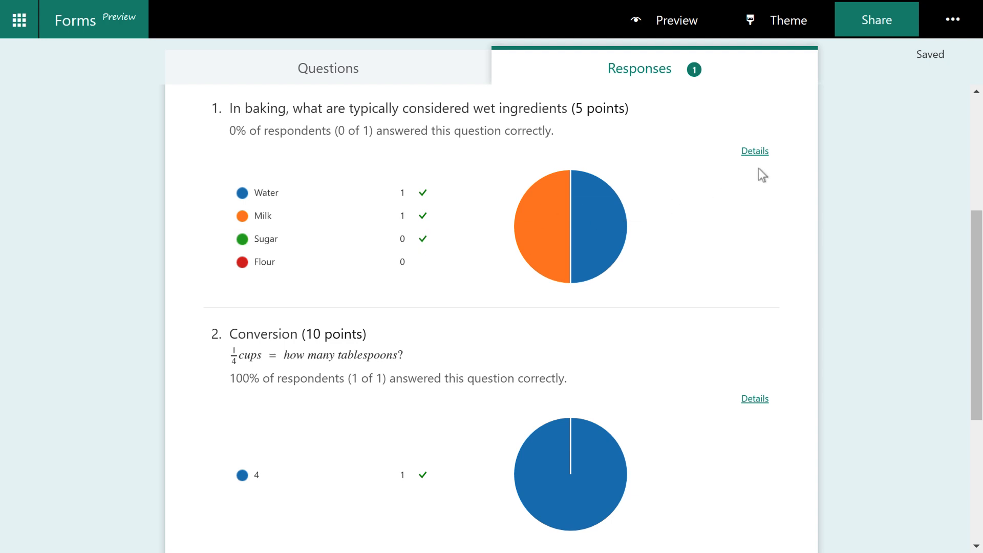
left_click(760, 153)
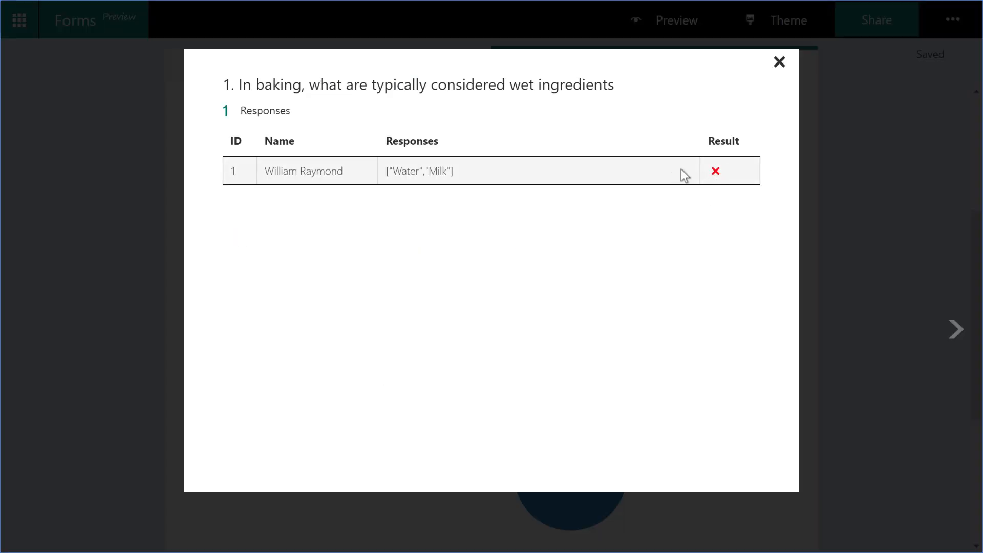
left_click(775, 64)
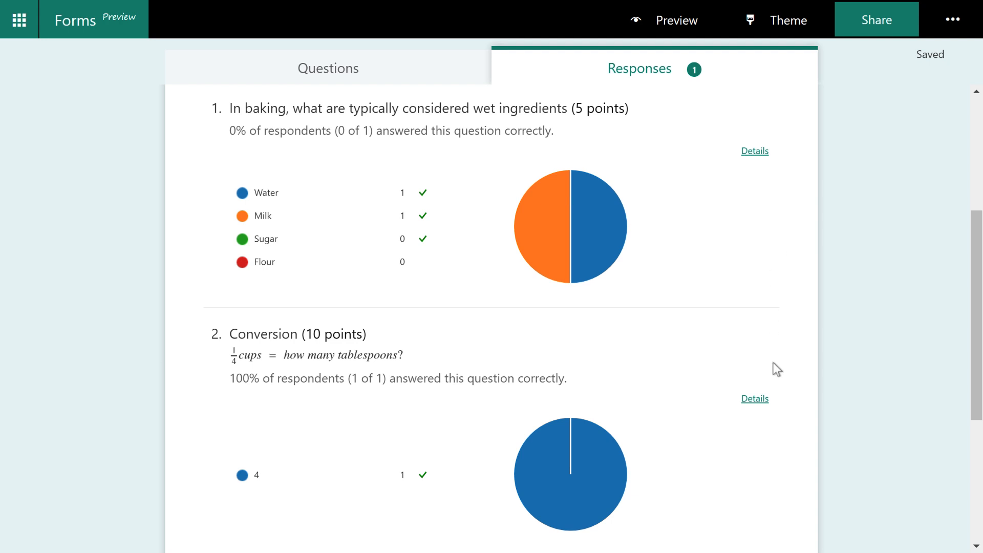
- View the individual response details for the Conversion question and check the appliance question's answer summary
scroll(774, 362, "down", 2)
scroll(774, 362, "down", 3)
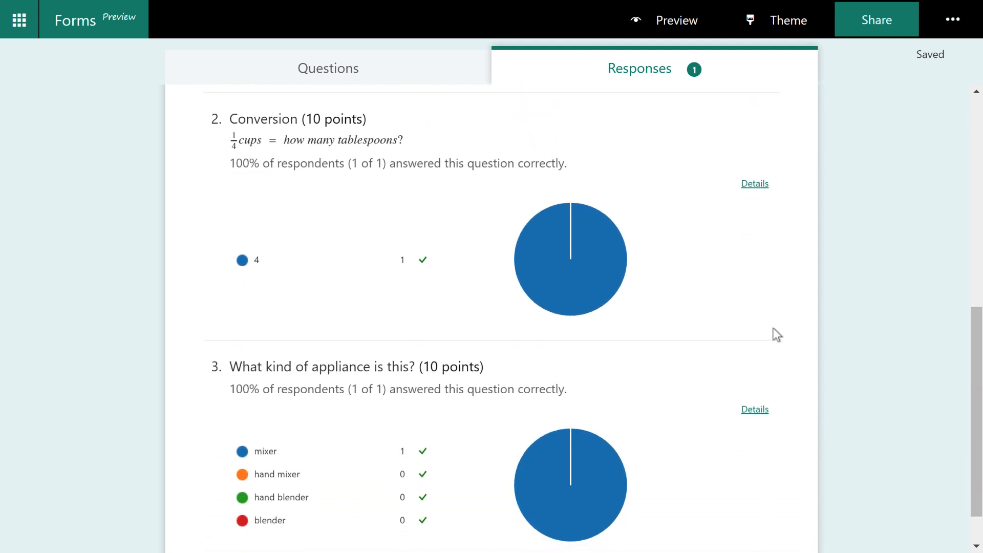
left_click(759, 185)
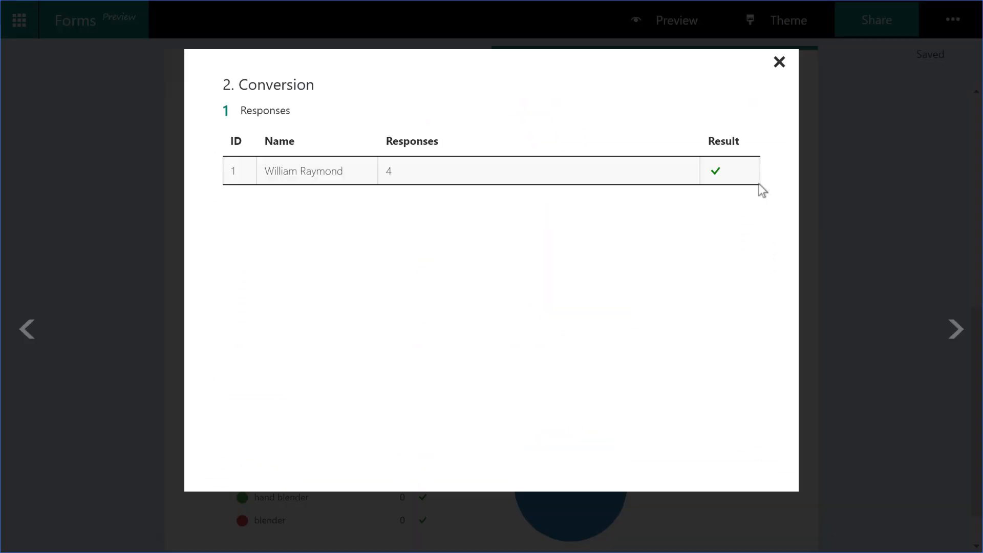
left_click(779, 62)
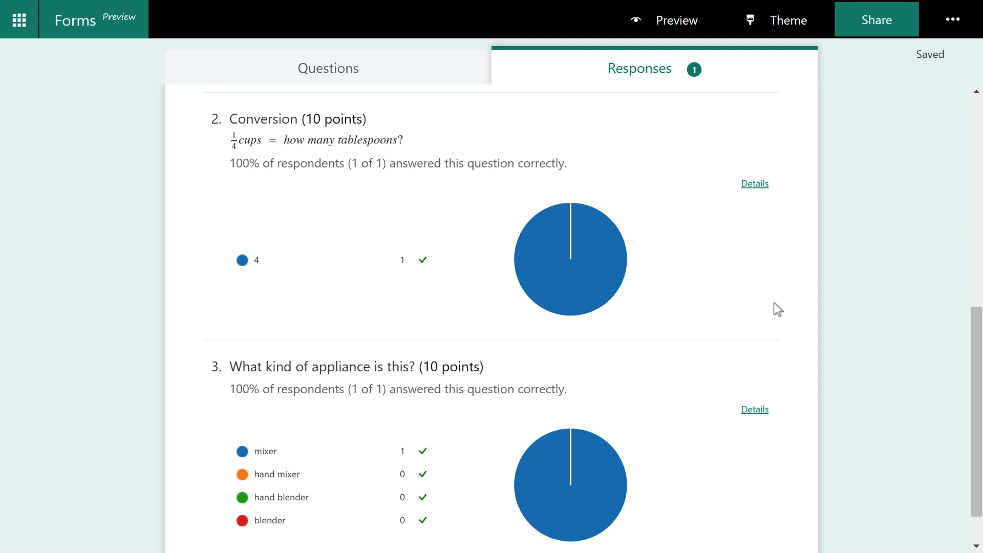
scroll(769, 361, "down", 1)
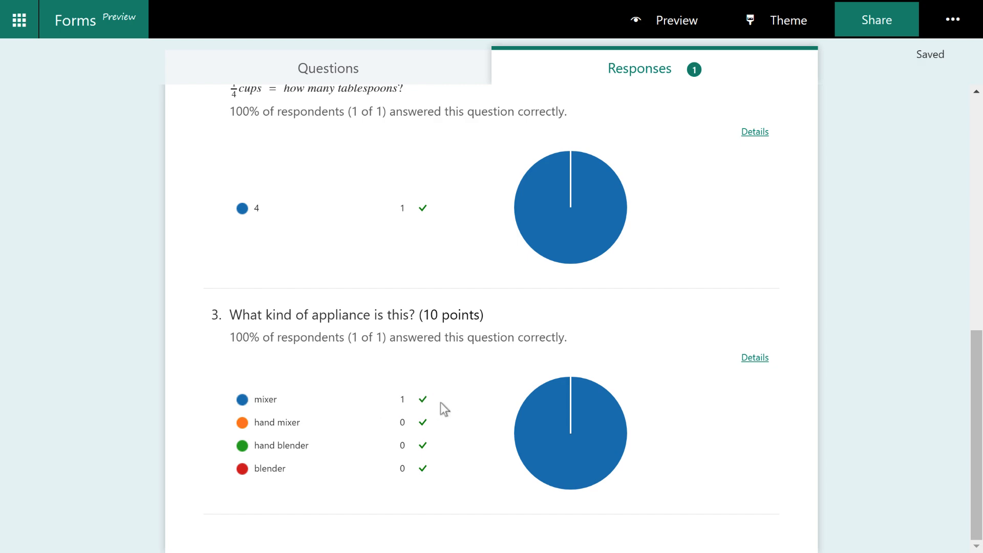
scroll(441, 402, "up", 10)
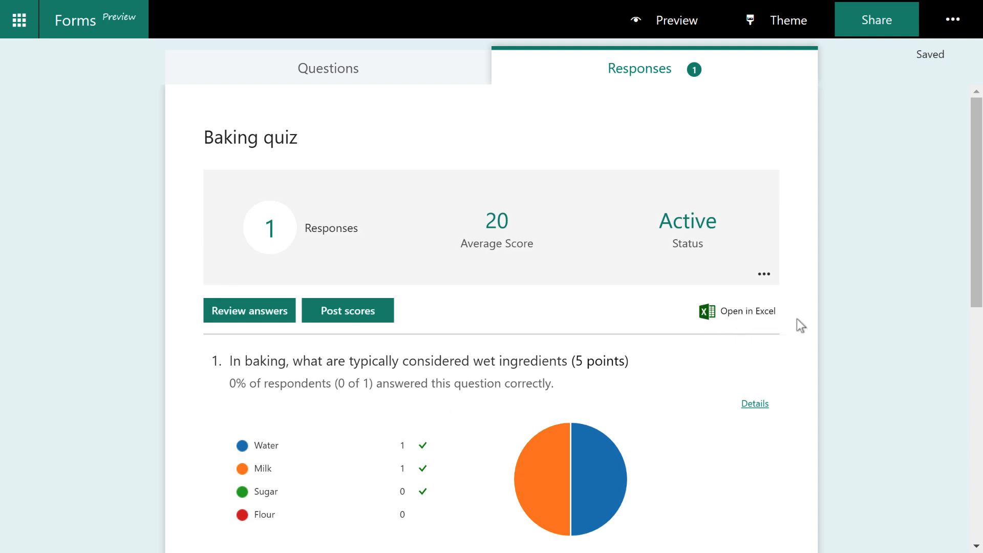
- Switch to Baking quiz.xlsx in Excel and examine the response's start time, completion time, respondent and total points columns
key("alt+Tab")
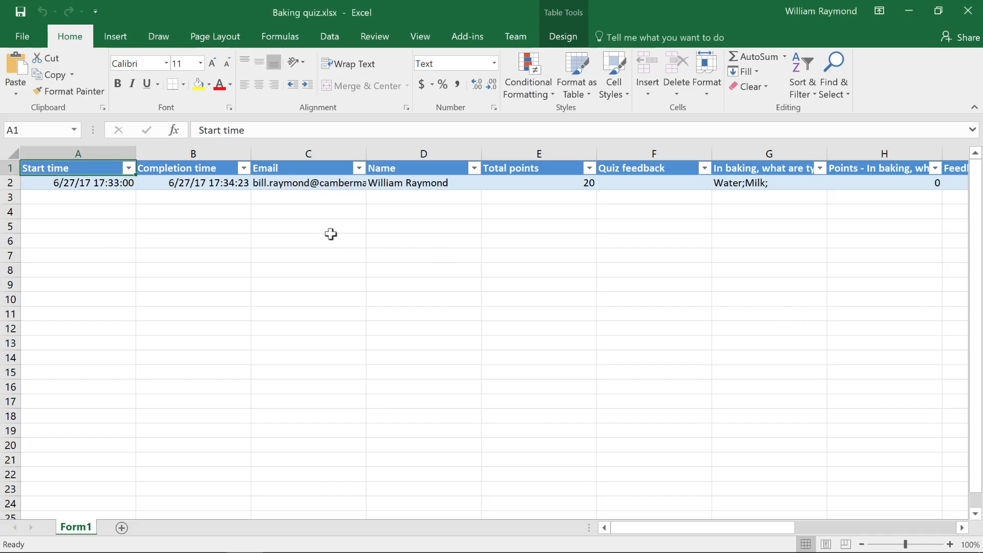
left_click(119, 188)
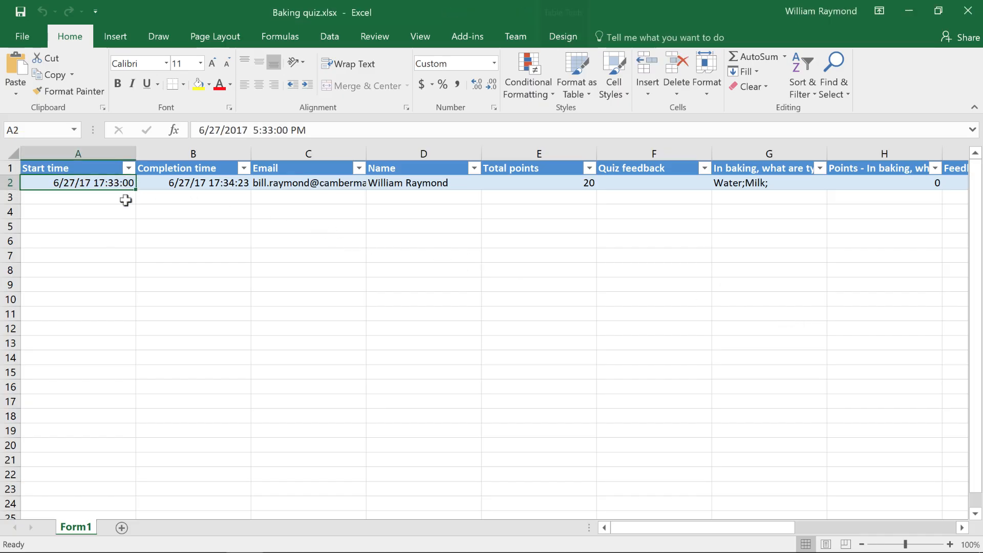
key("Right")
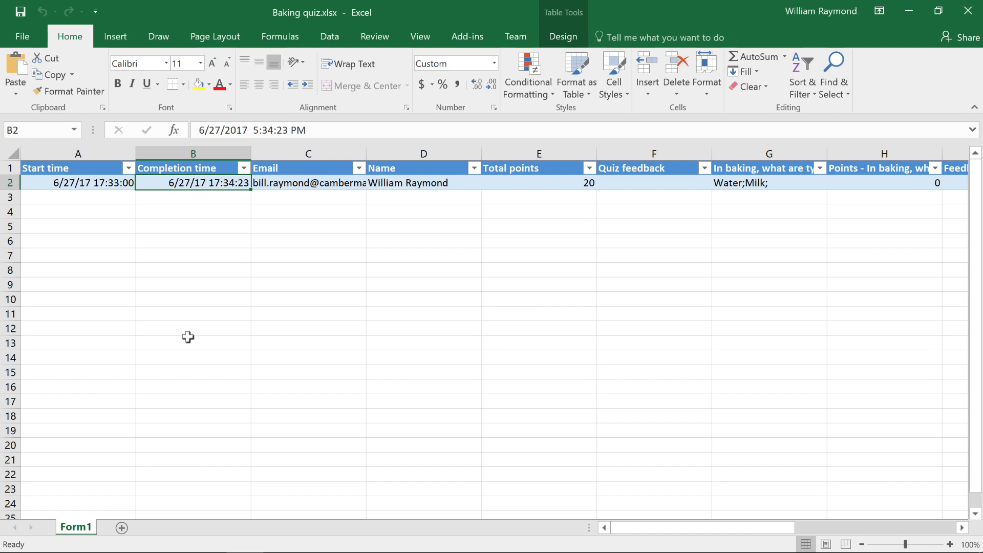
key("Left")
key("Right")
key("Right")
key("Right")
key("Right")
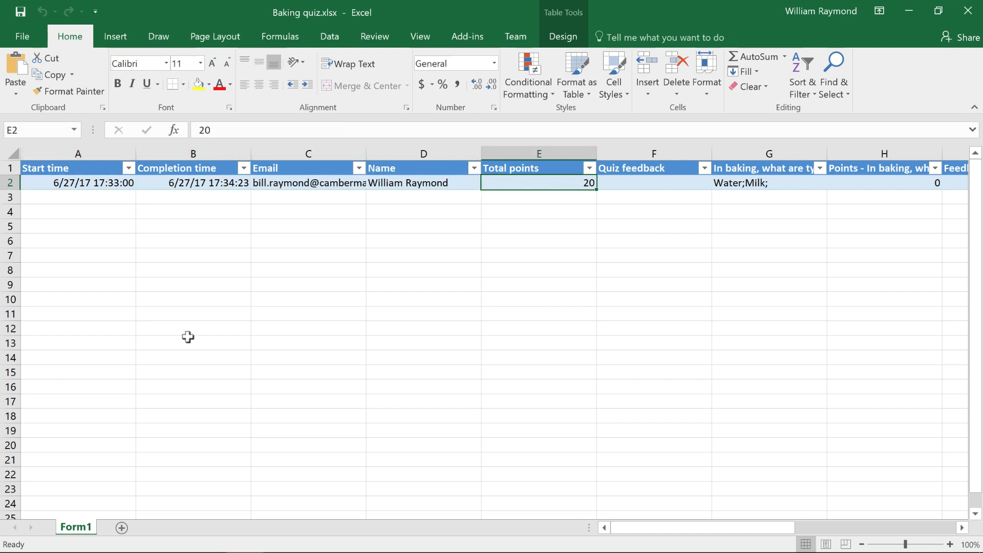
- Examine the quiz feedback and the answer, points and feedback columns for each question in row 2
key("Right")
key("Right")
key("Right")
key("Right")
key("Right")
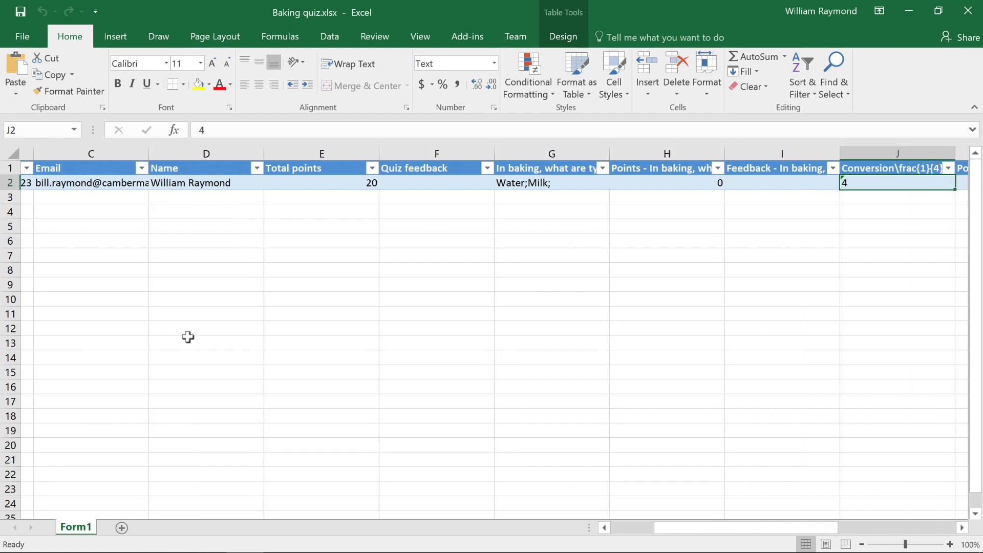
key("Right")
key("Right")
key("Right")
key("Right")
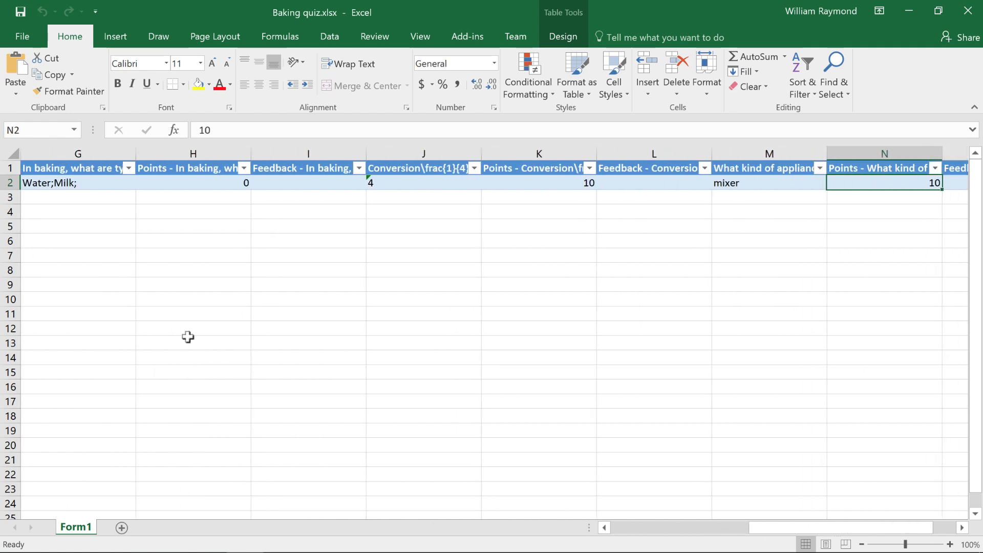
key("Right")
key("Right")
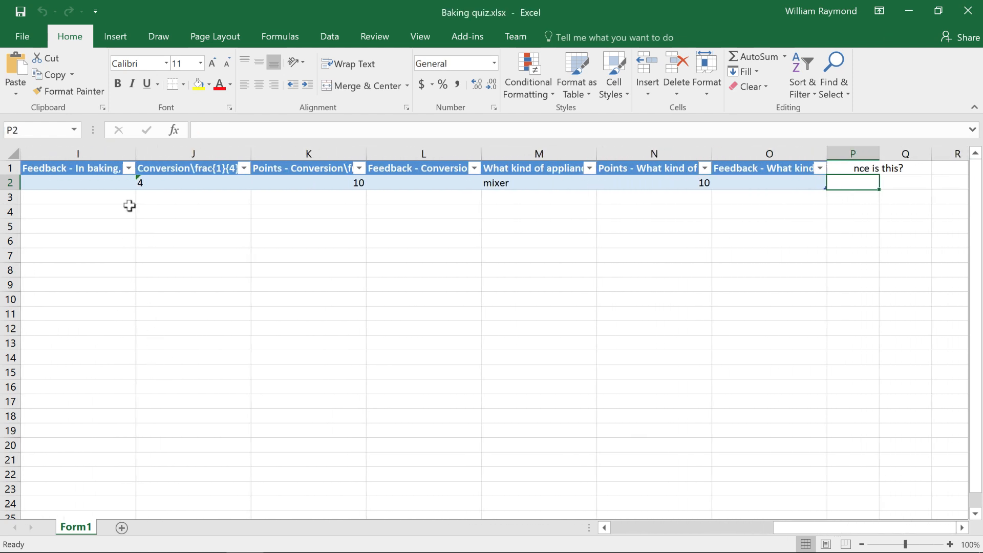
- Return to Forms, open the answer review and set the wet ingredients question's score to 5 points
key("alt+Tab")
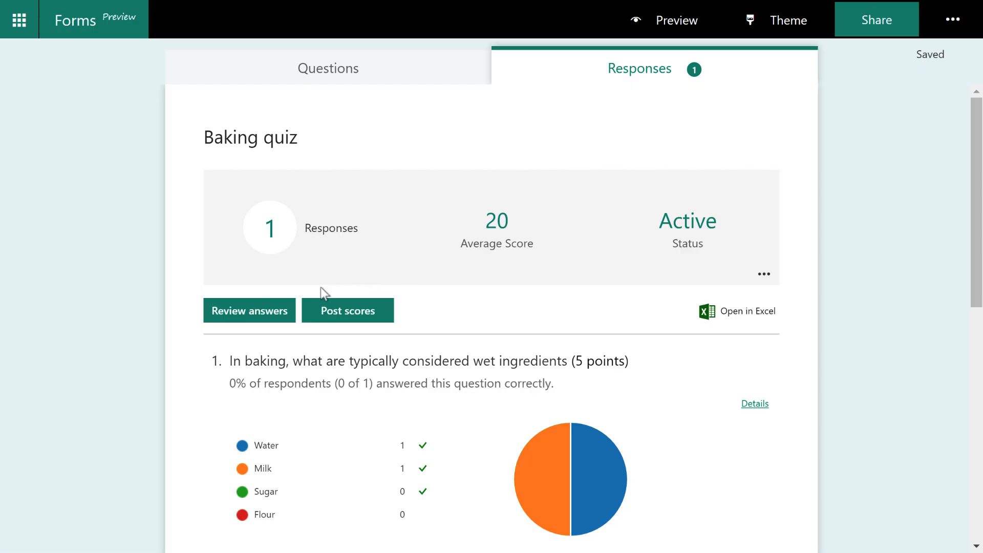
left_click(266, 317)
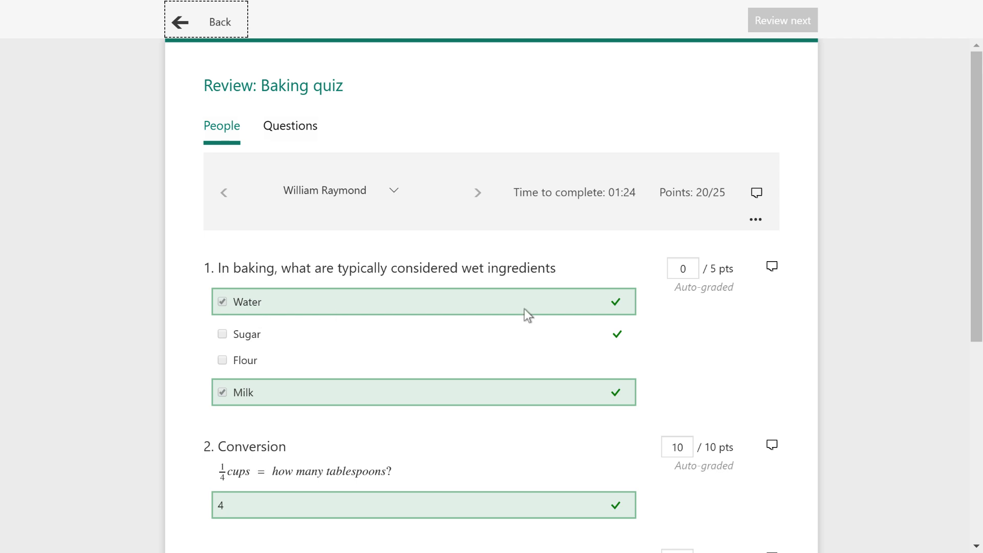
scroll(531, 288, "down", 2)
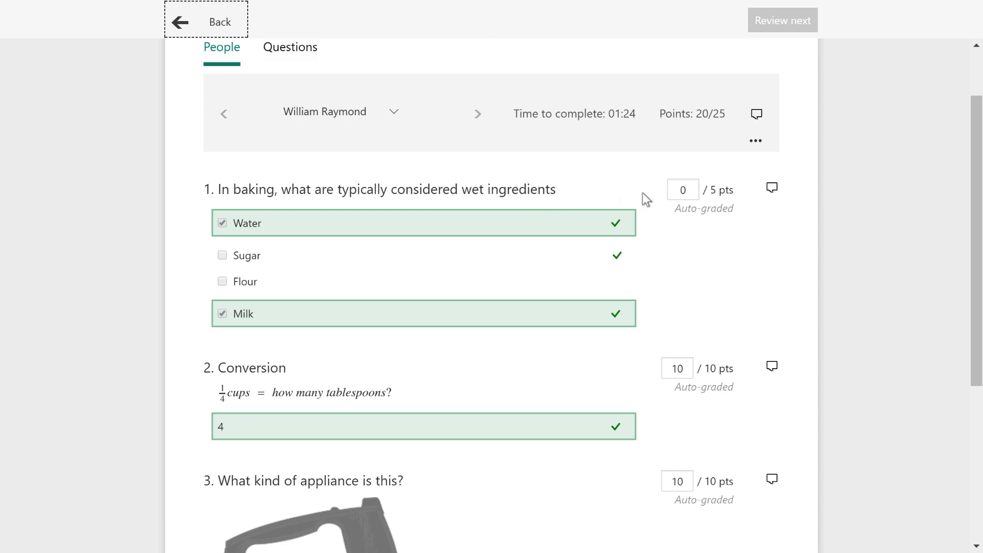
double_click(686, 190)
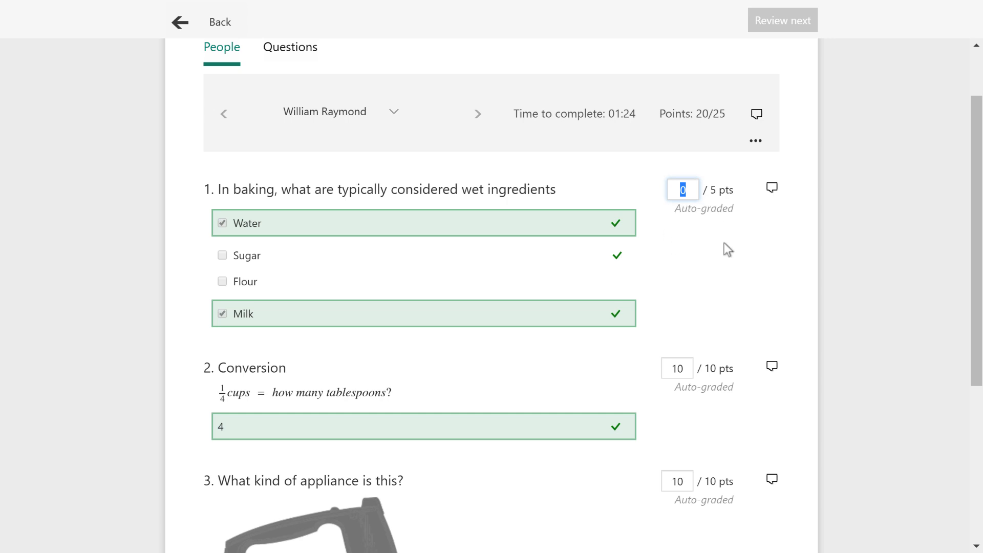
type("5")
key("Tab")
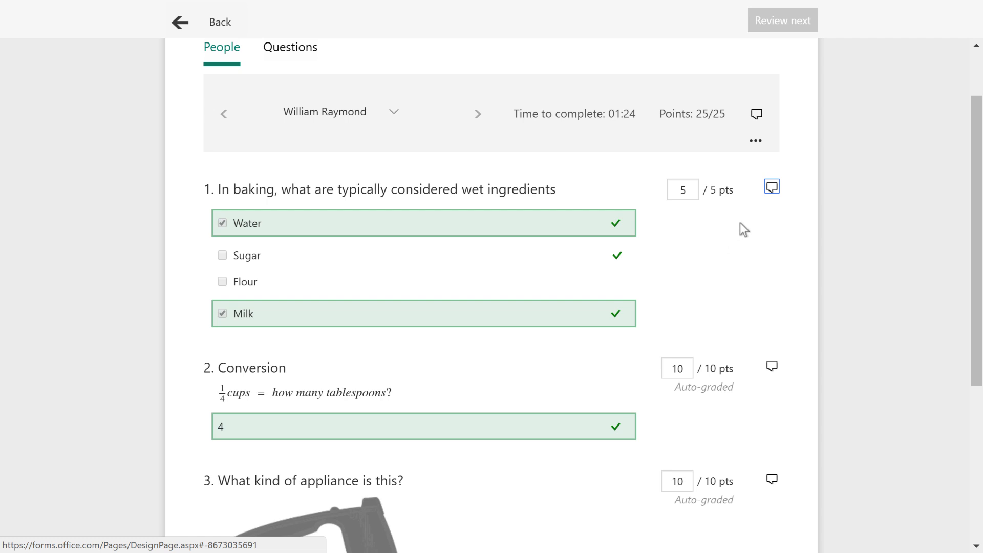
- Add feedback to the wet ingredients question reading "Adjusted because the student was correct, I did not teach this."
left_click(774, 188)
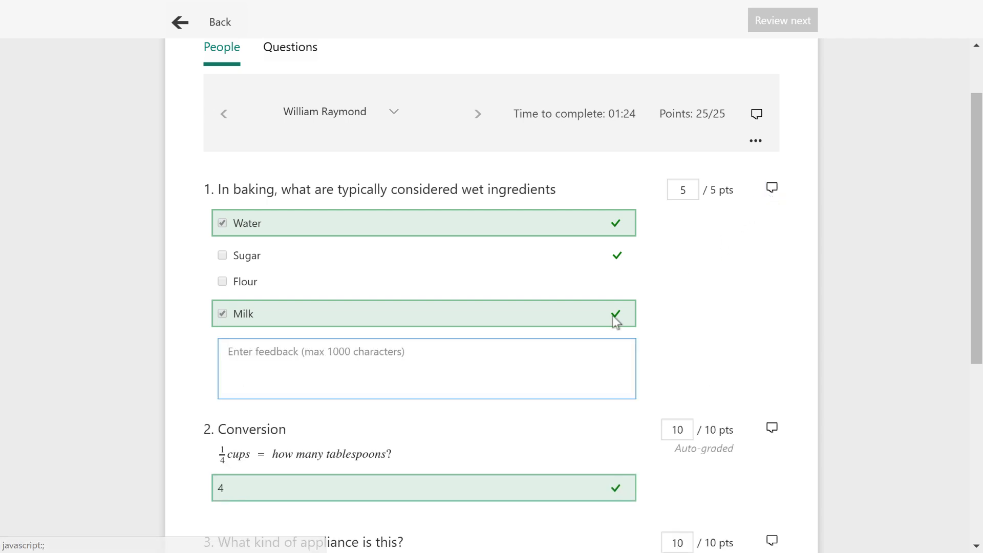
type("A")
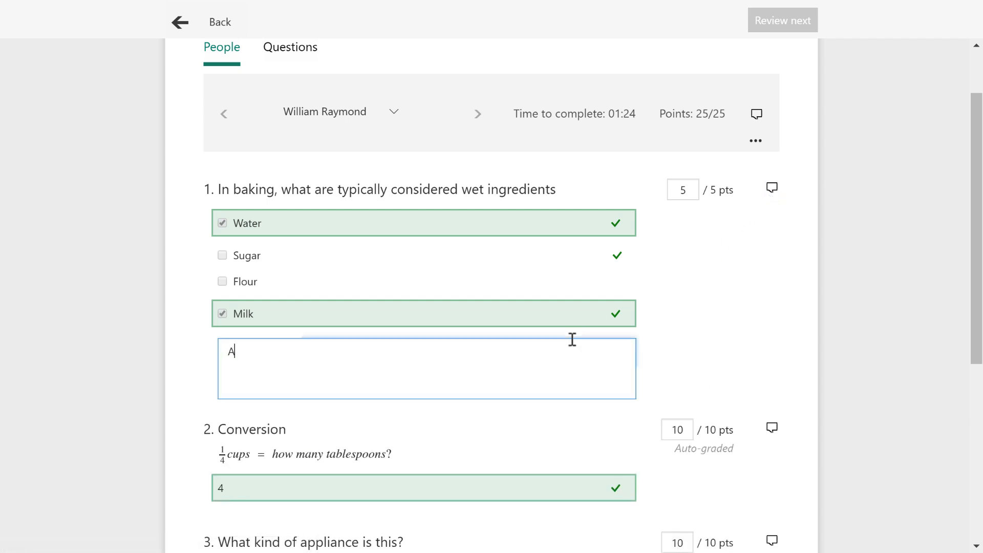
type("djusted because t")
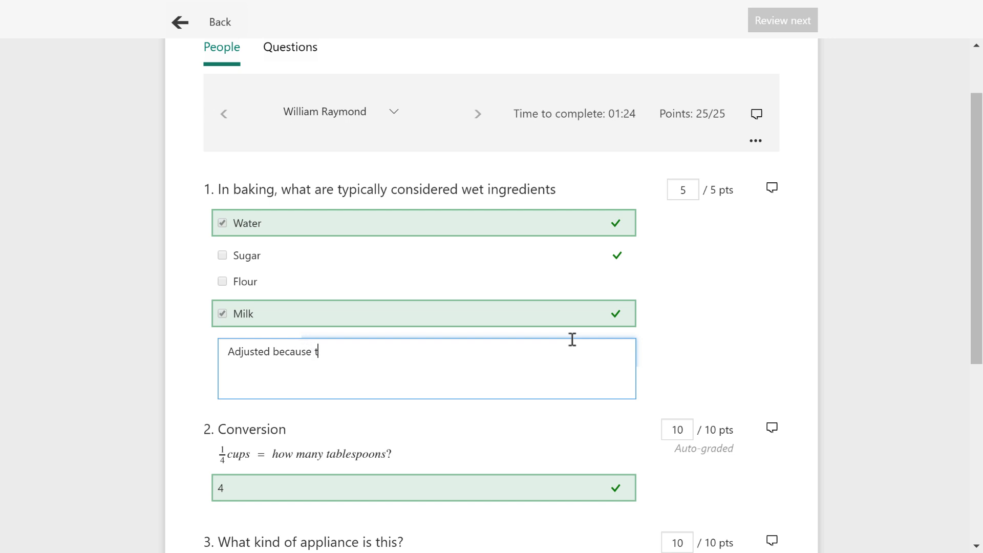
type("he student was correct, I d")
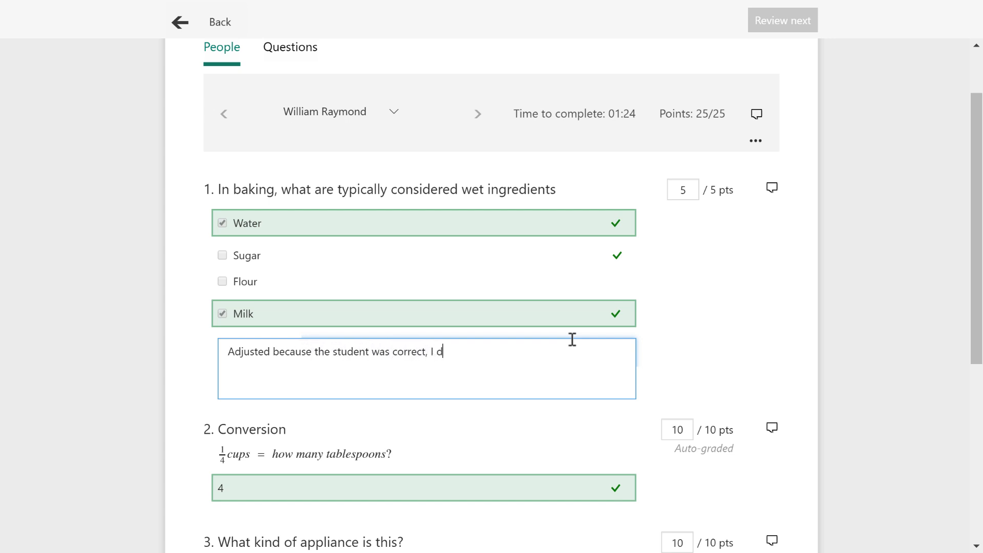
type("id not teach this.")
- Set the score of question 3, "What kind of appliance is this?", to 8 points
scroll(824, 381, "down", 6)
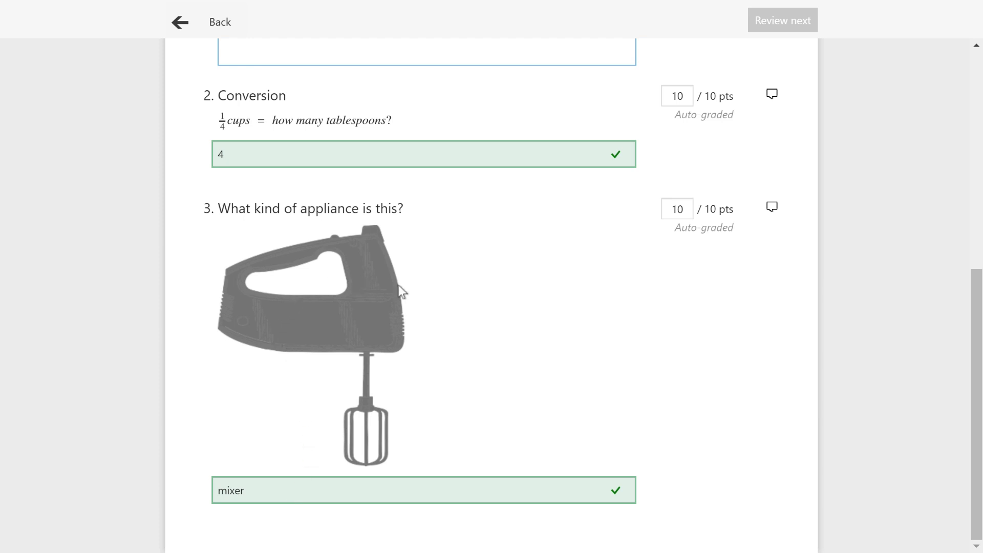
left_click(686, 208)
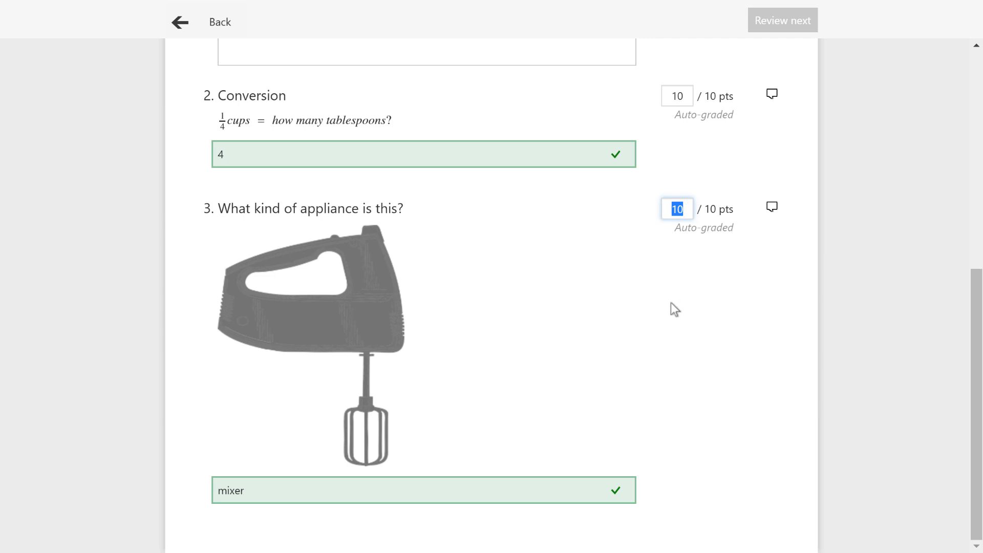
type("8")
key("Tab")
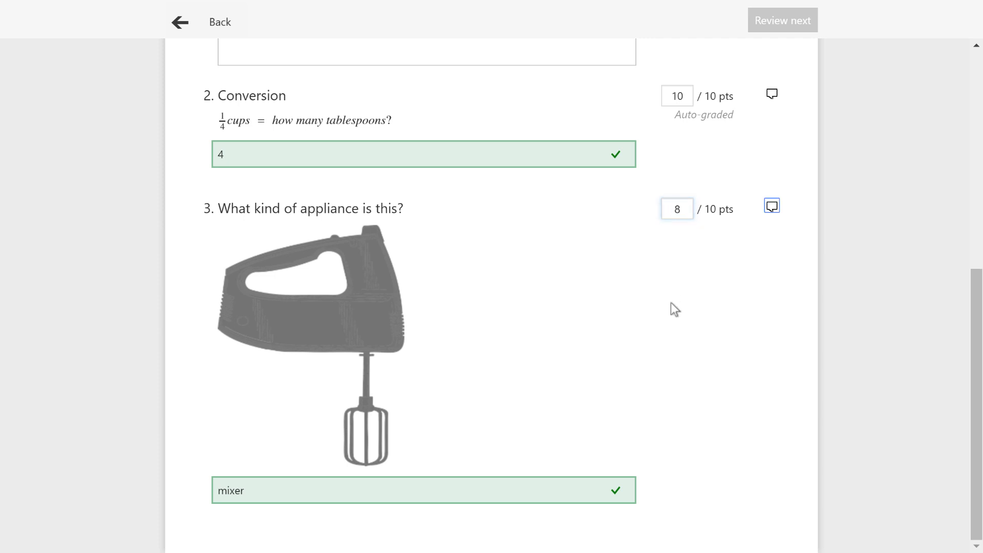
- Add feedback to the appliance question reading "Hand mixer would have been a better answer."
left_click(772, 205)
scroll(605, 409, "down", 1)
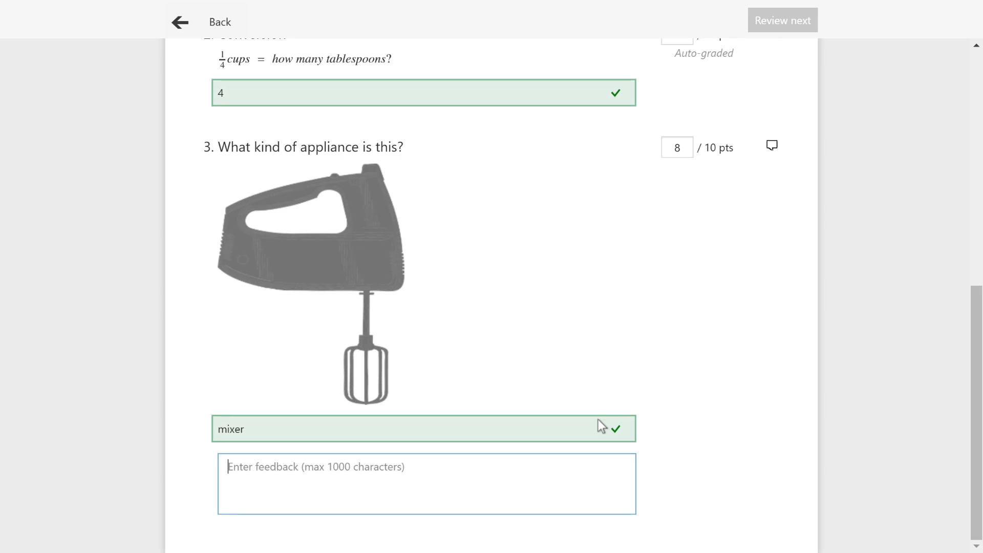
type("You")
key("BackSpace")
key("BackSpace")
key("BackSpace")
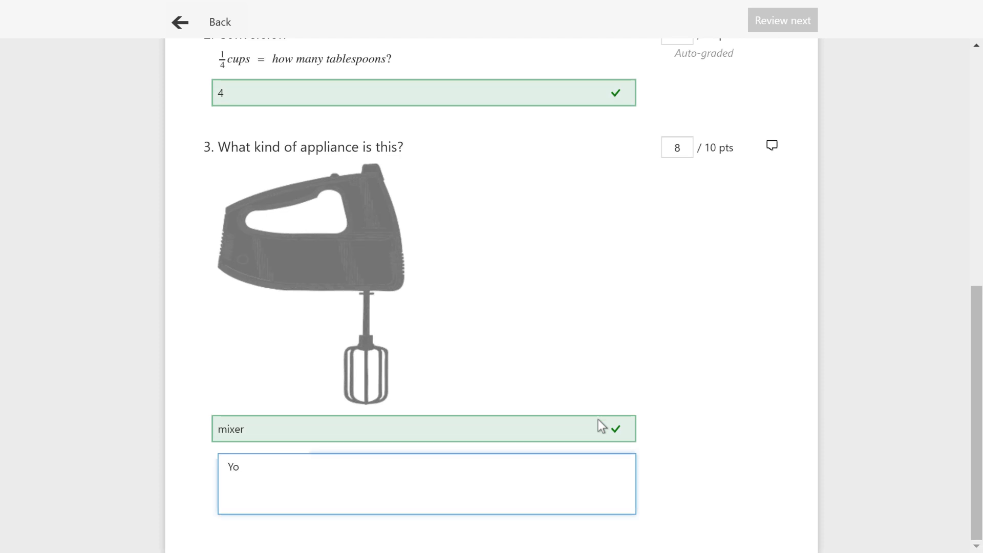
type("Hand mixer would have been a ")
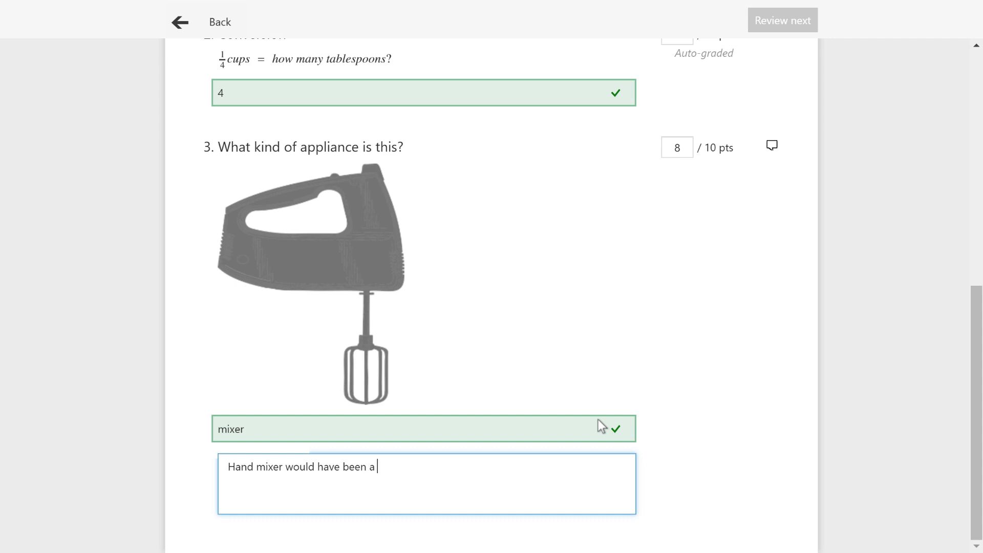
type("better answer.")
- Give the Conversion question extra credit by setting its score to 12 points
scroll(704, 316, "up", 4)
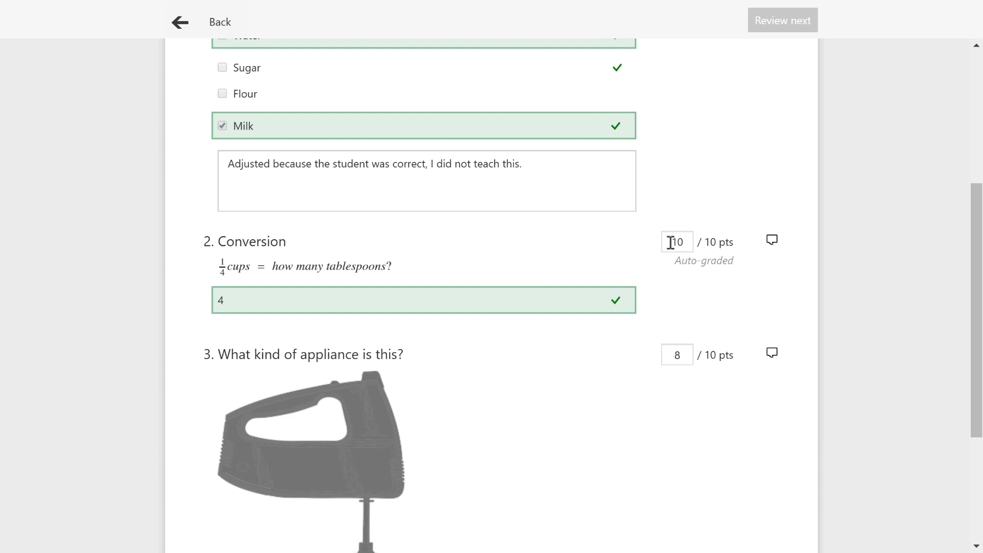
left_click_drag(670, 242, 695, 241)
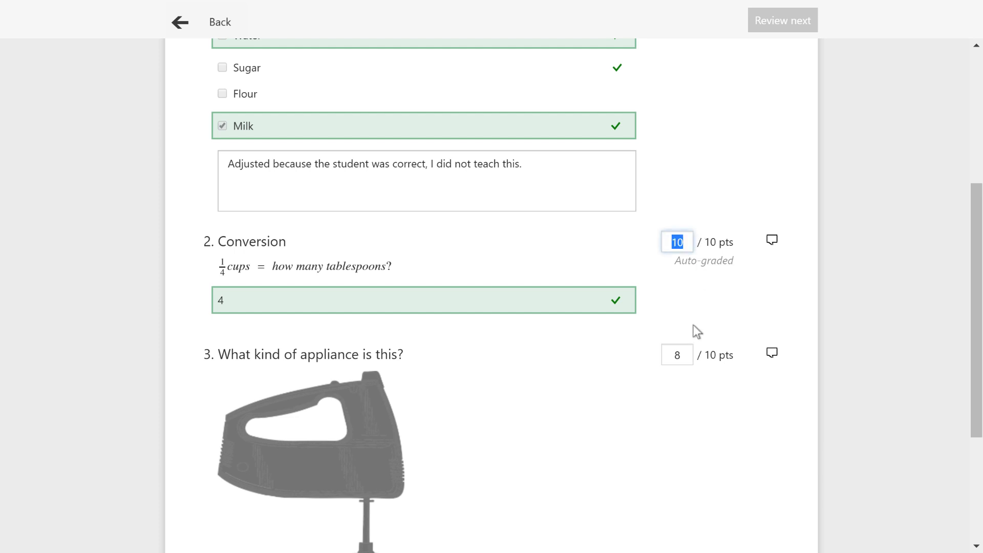
type("12")
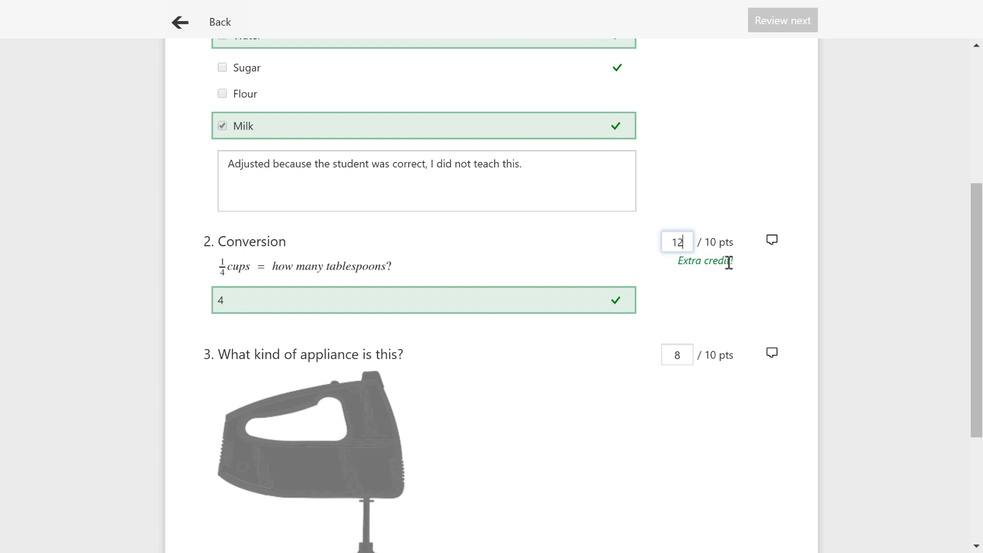
- Add the overall feedback "Great job!" to the respondent's quiz
scroll(729, 263, "up", 5)
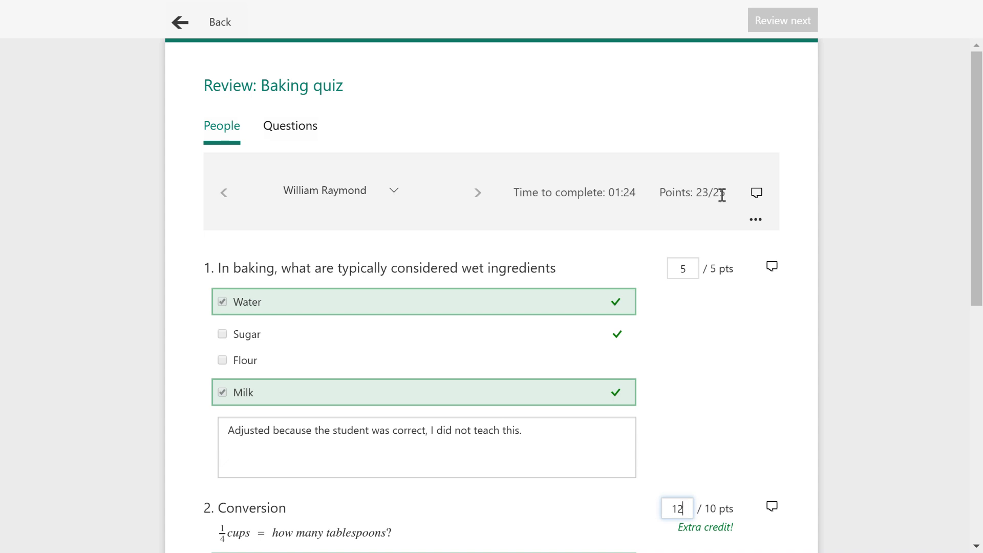
left_click(757, 195)
left_click(757, 197)
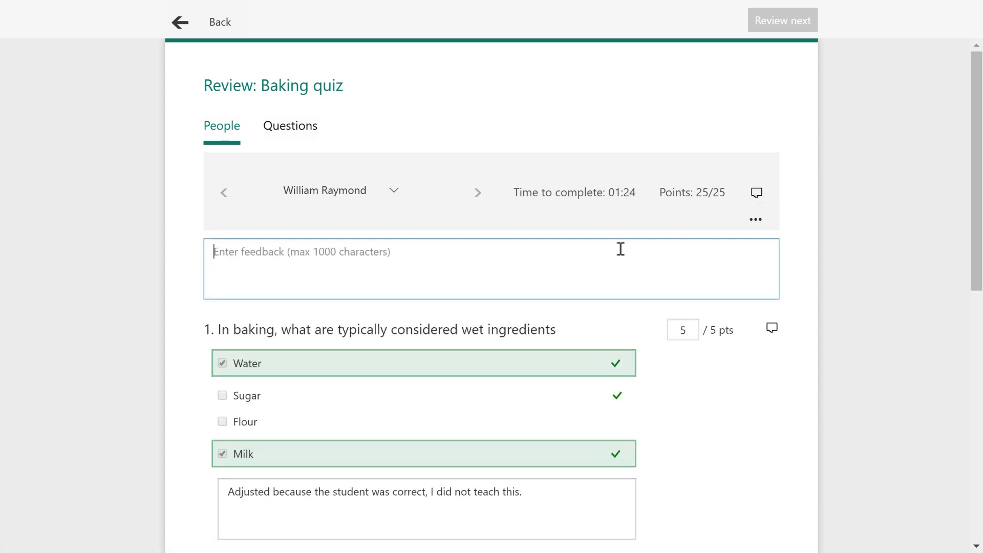
type("Great job!")
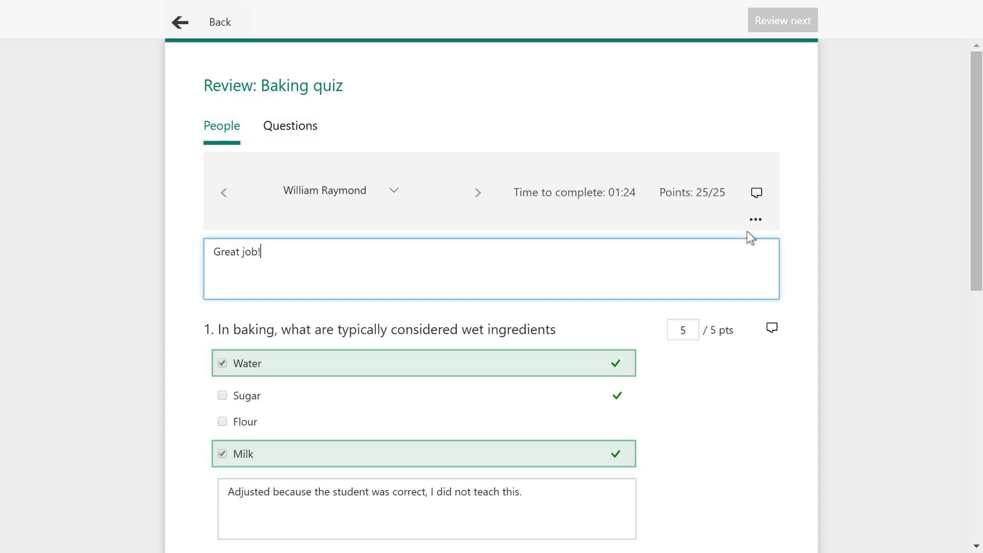
left_click(803, 235)
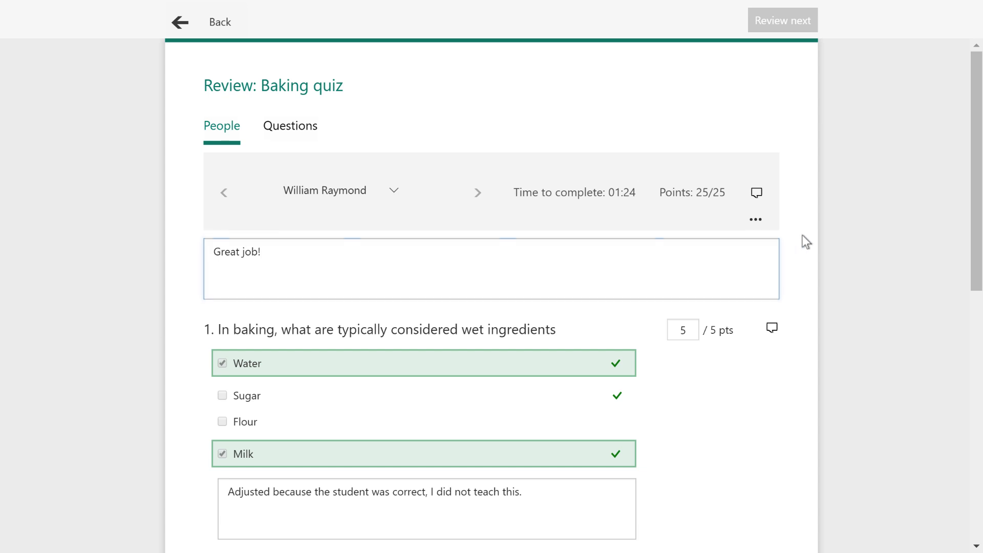
- Open the print preview of the response, examine the scores and feedback on its pages, and leave without printing
left_click(756, 220)
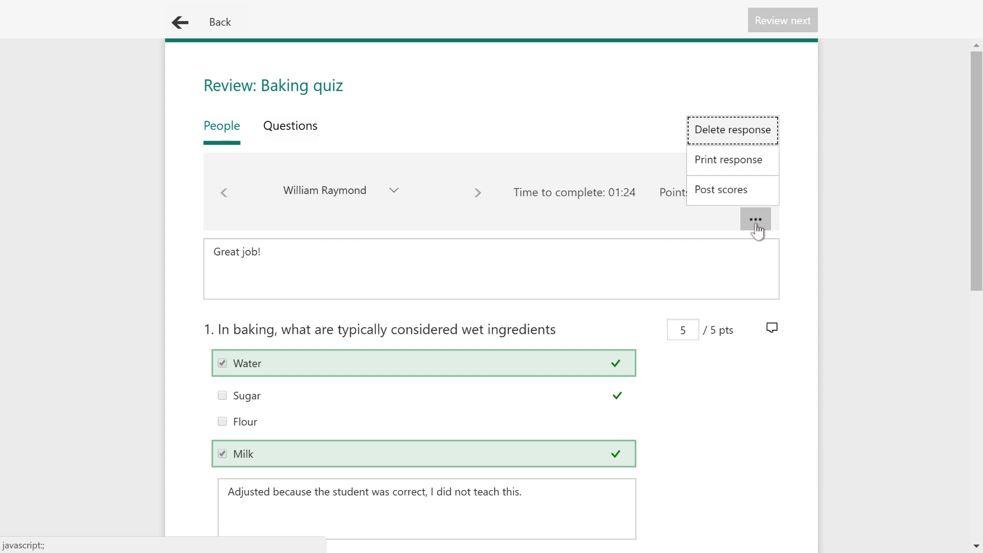
left_click(739, 165)
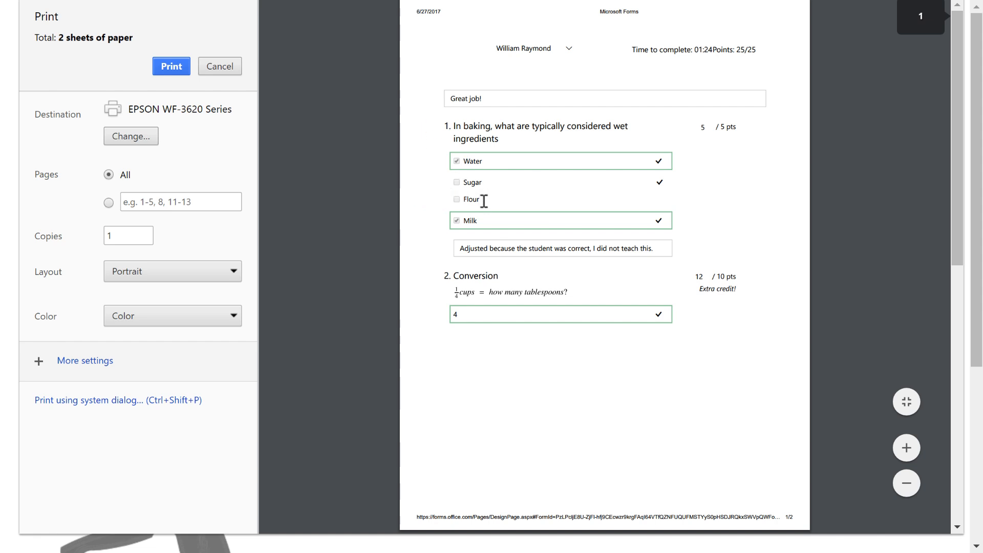
scroll(484, 203, "down", 2)
scroll(485, 206, "down", 2)
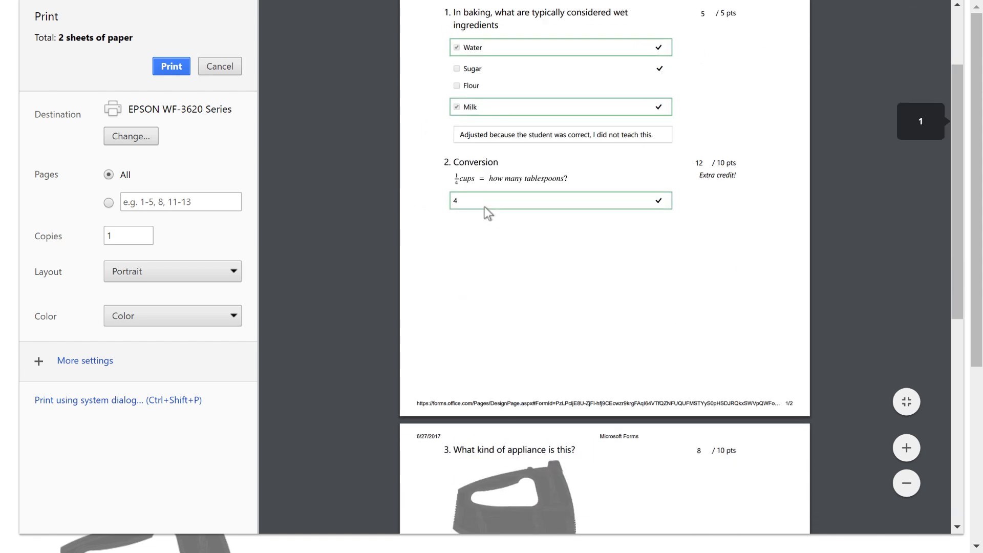
left_click_drag(460, 135, 665, 136)
left_click(663, 136)
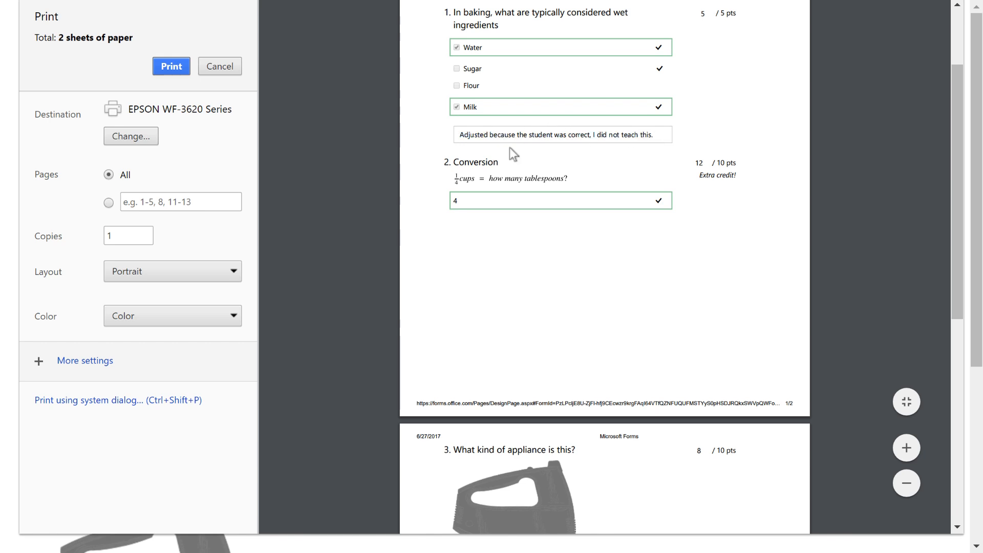
scroll(512, 154, "up", 3)
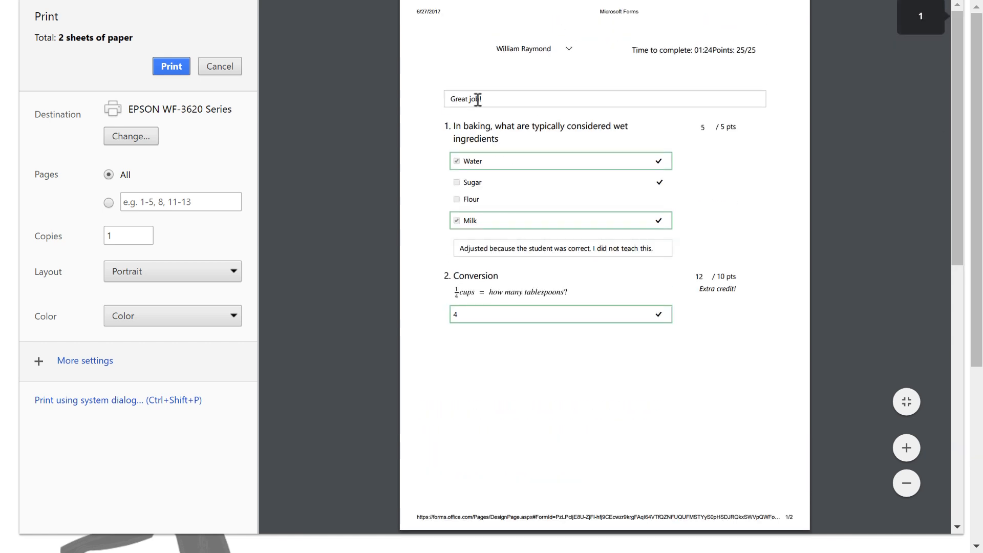
left_click(217, 71)
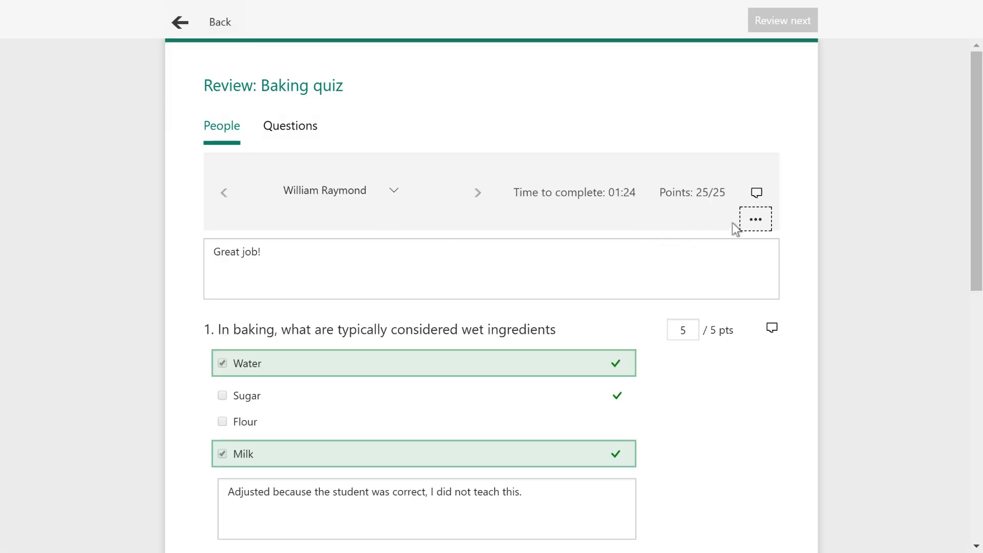
- Post the respondent's scores so the quiz results and feedback are accessible through the original quiz link
left_click(749, 219)
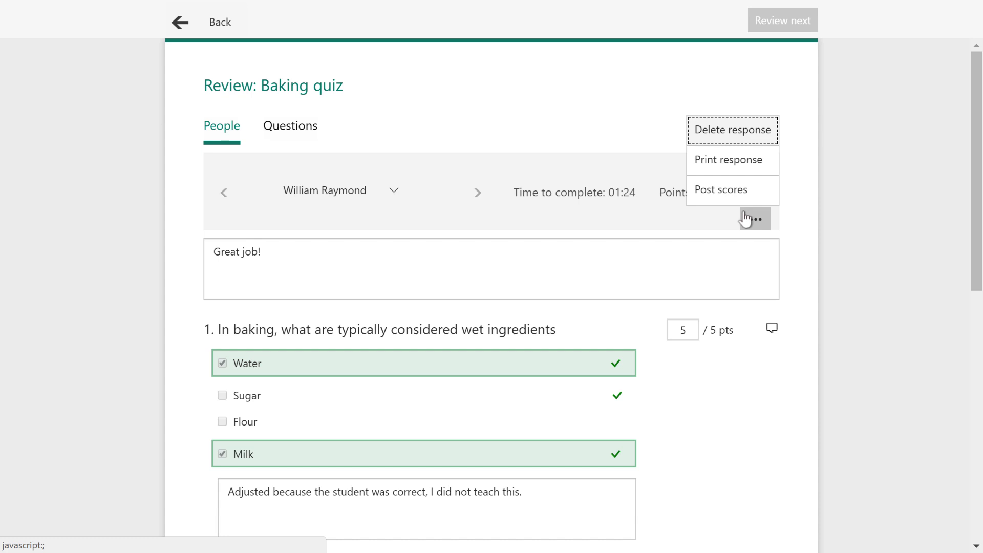
left_click(708, 202)
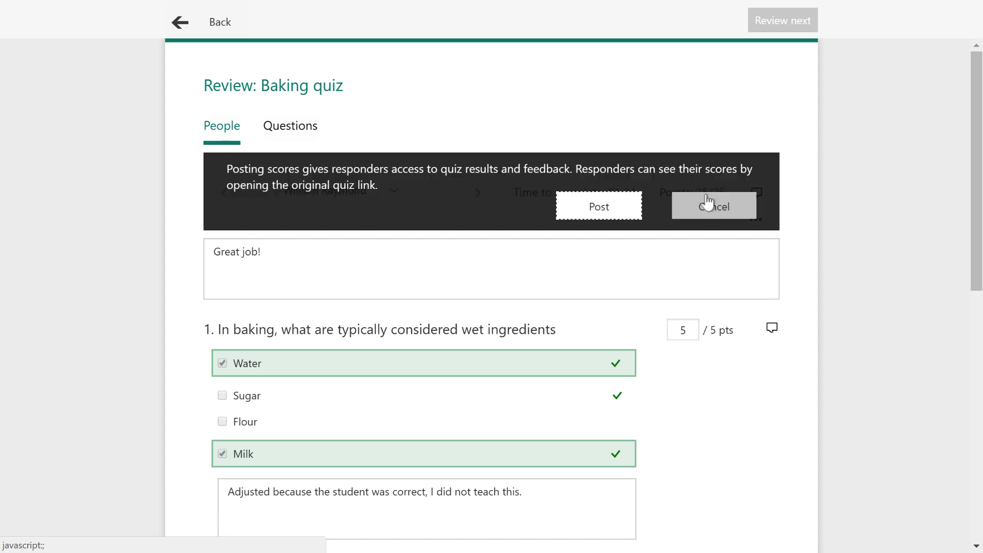
left_click(619, 207)
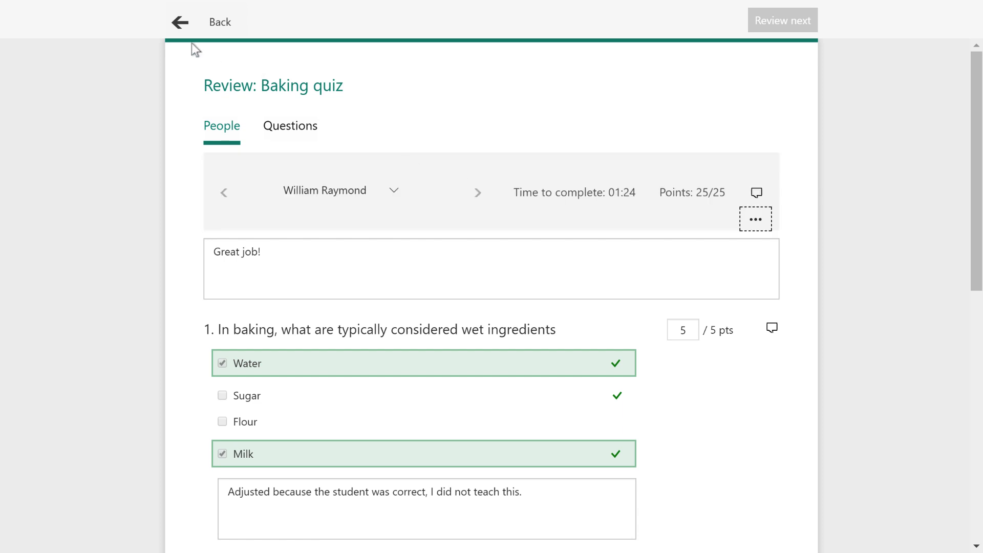
- Open the quiz settings, switch Show results automatically off and back on to compare both modes, and return to the responses
left_click(180, 30)
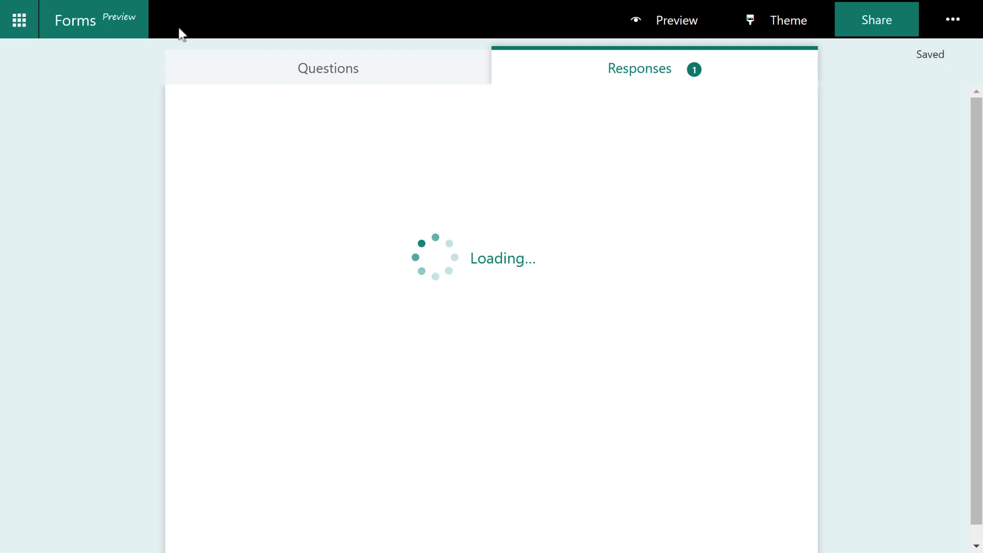
left_click(320, 83)
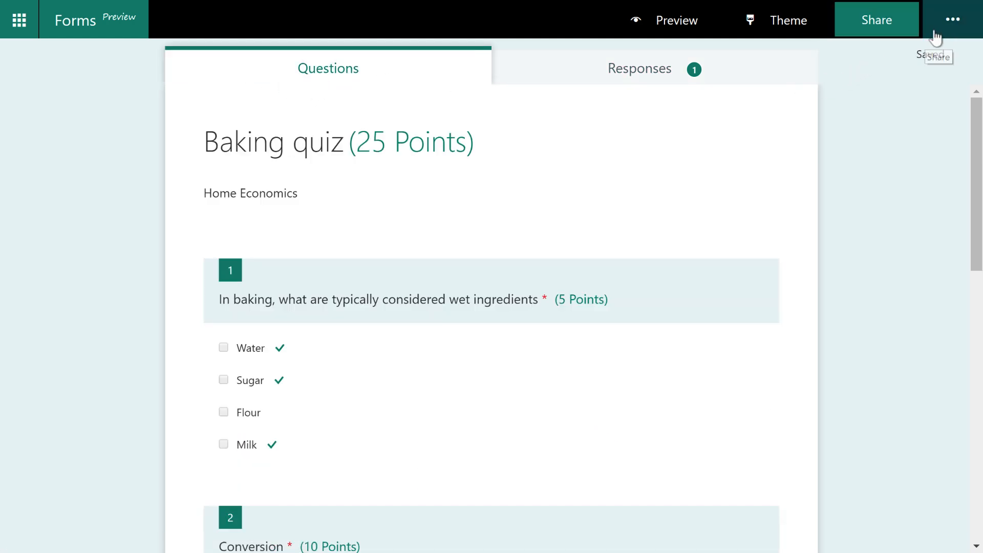
left_click(950, 25)
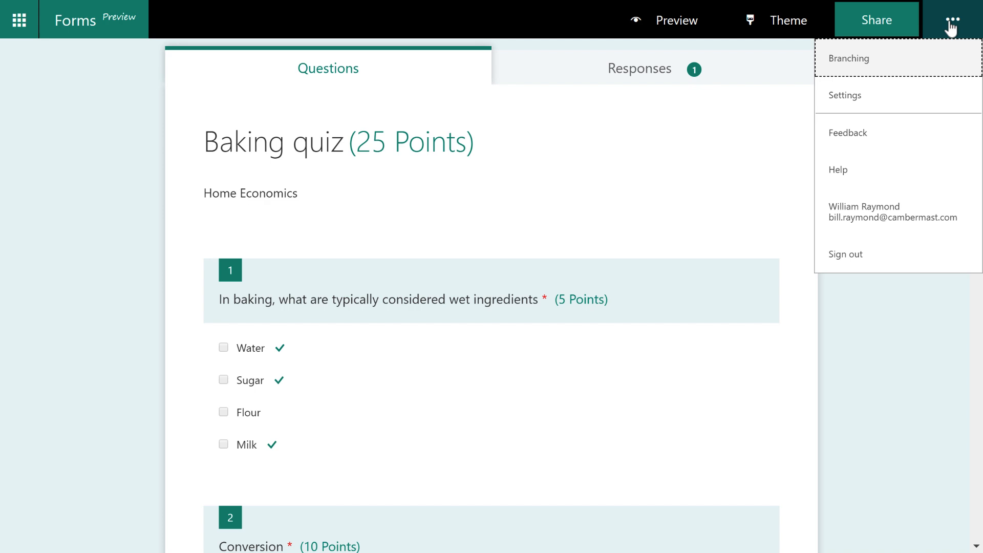
left_click(911, 100)
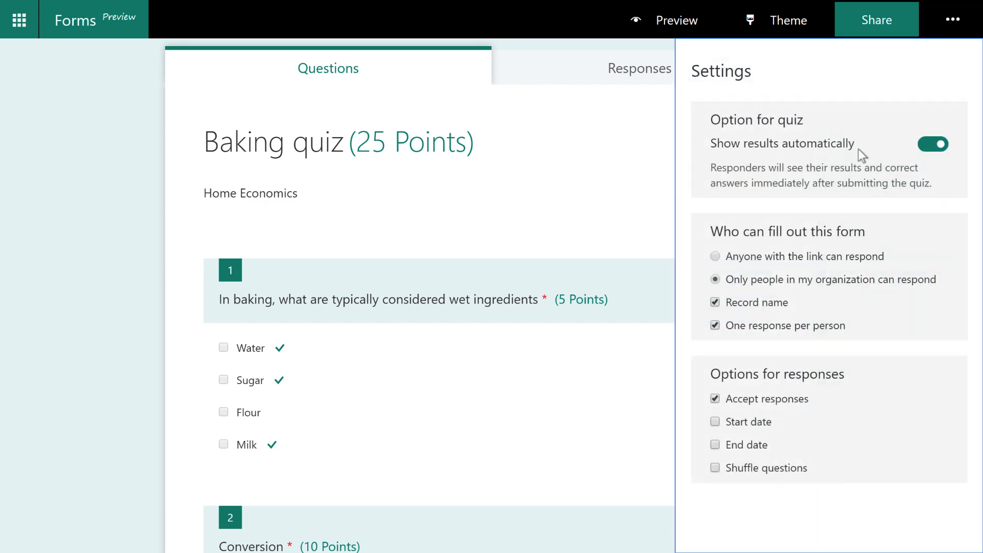
left_click(928, 145)
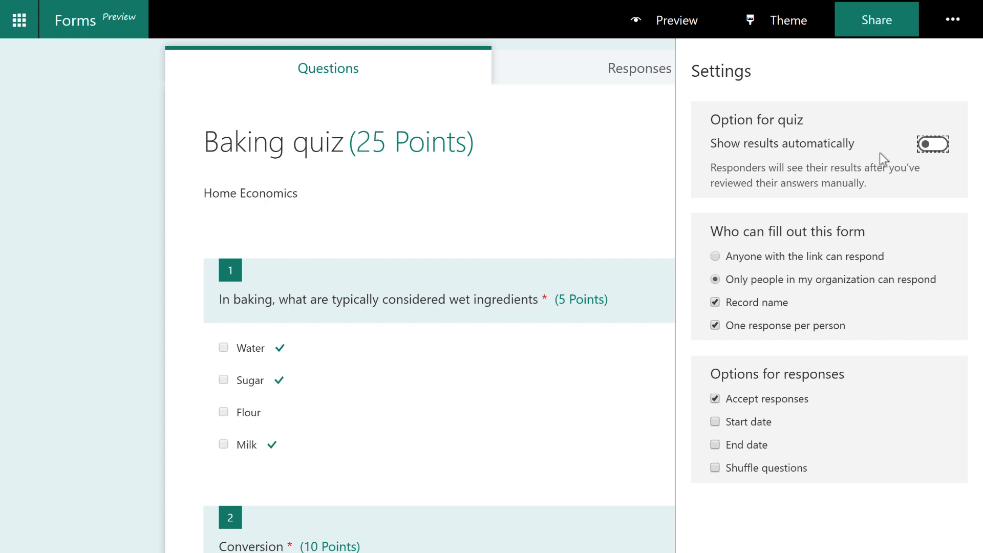
left_click(937, 145)
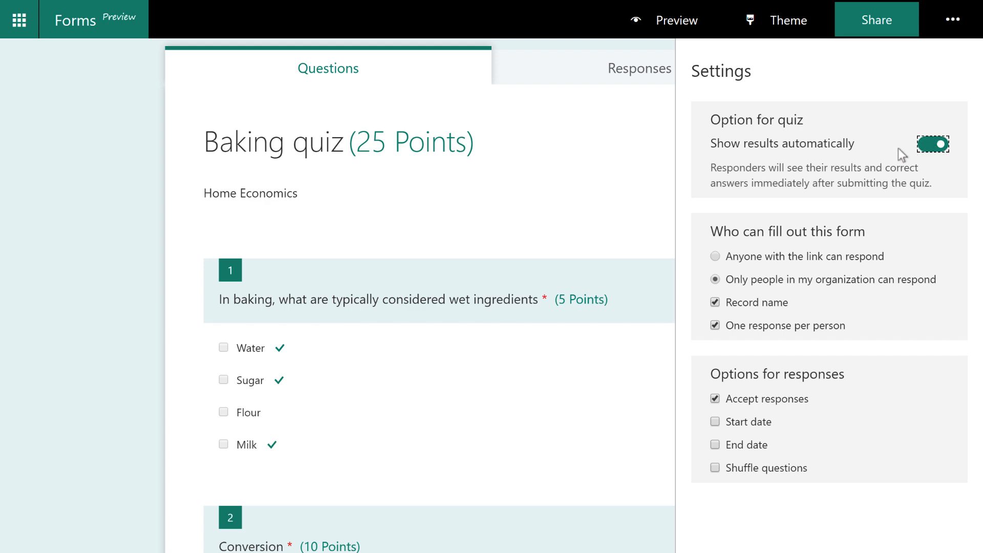
left_click(930, 145)
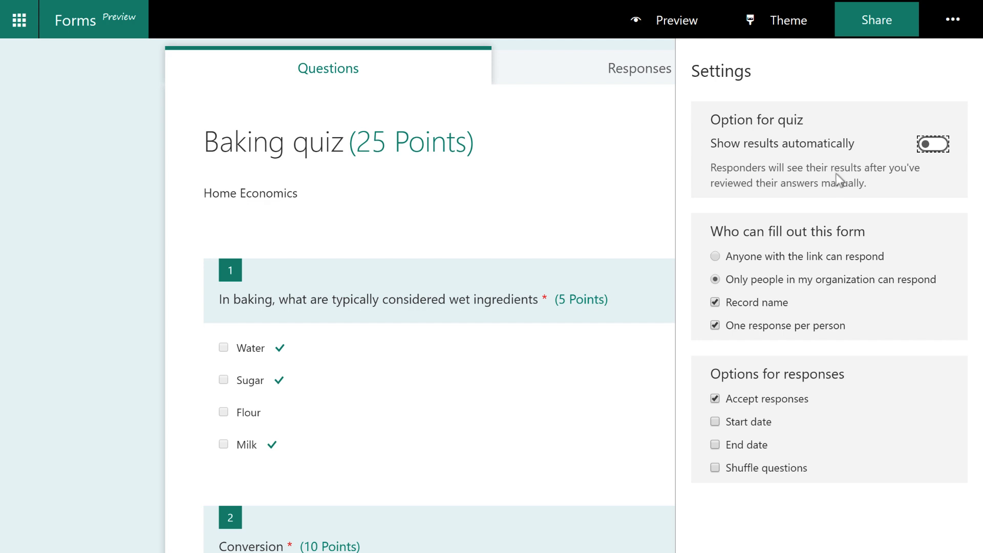
left_click(934, 146)
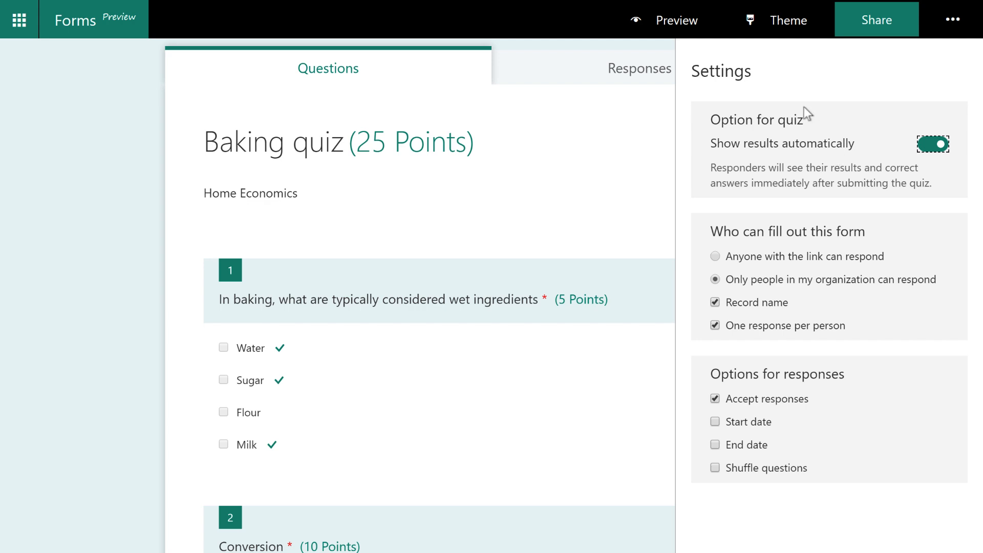
left_click(622, 77)
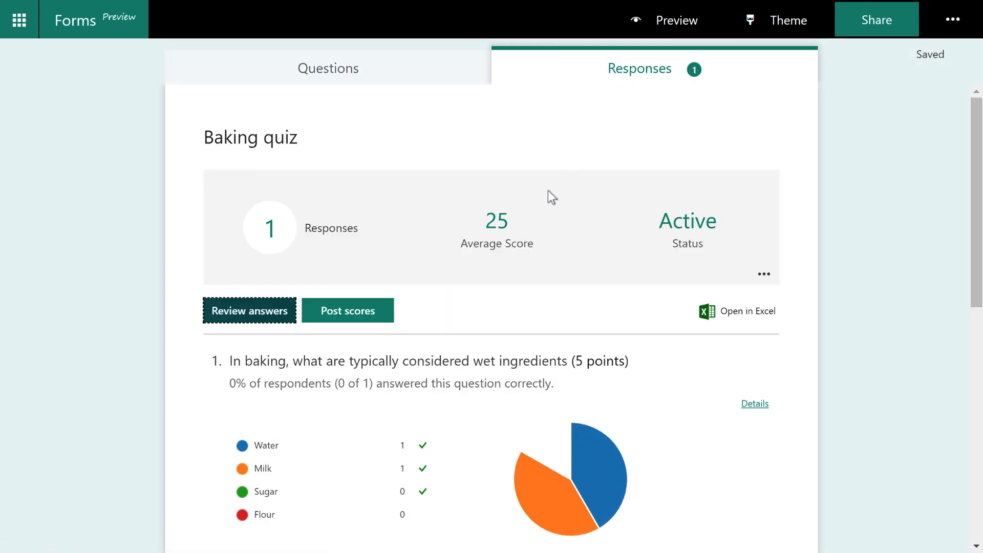
- Open the preview of the respondent's posted results and examine the overall feedback, points and comments on all three questions
left_click(340, 312)
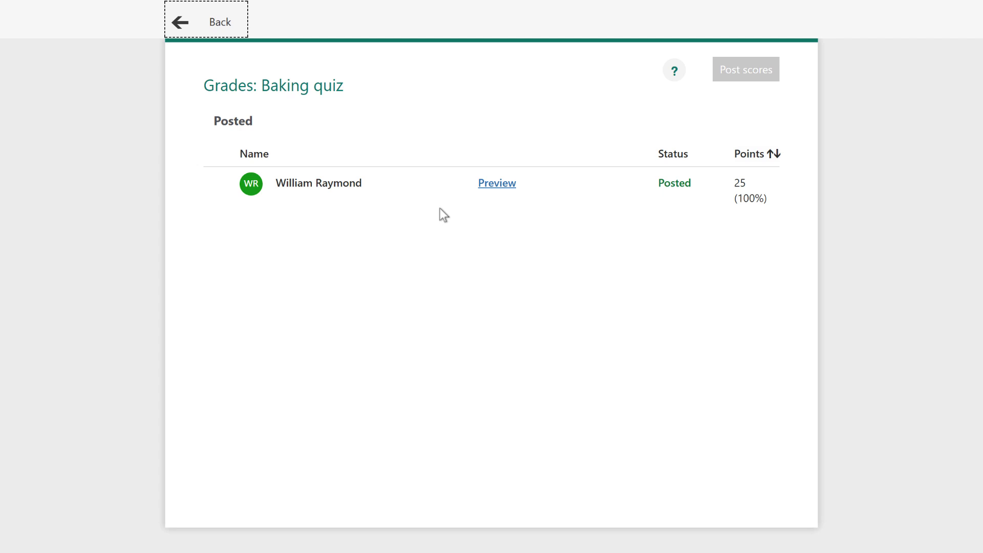
left_click(490, 182)
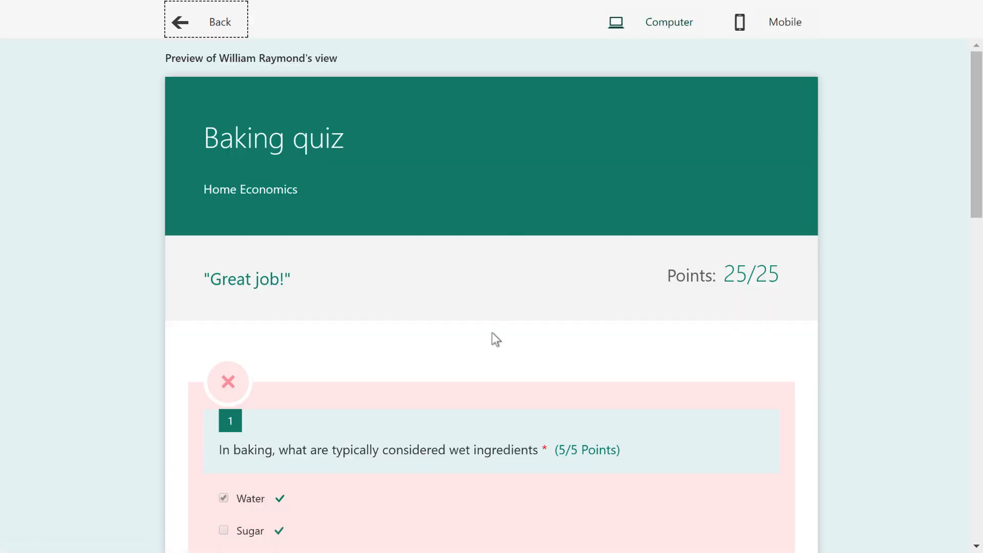
scroll(493, 338, "down", 3)
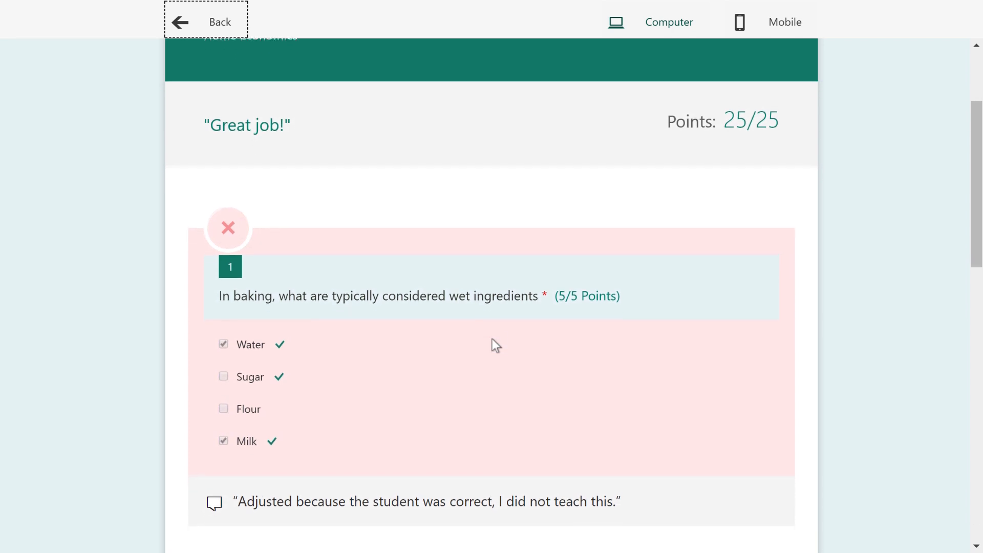
scroll(493, 344, "down", 4)
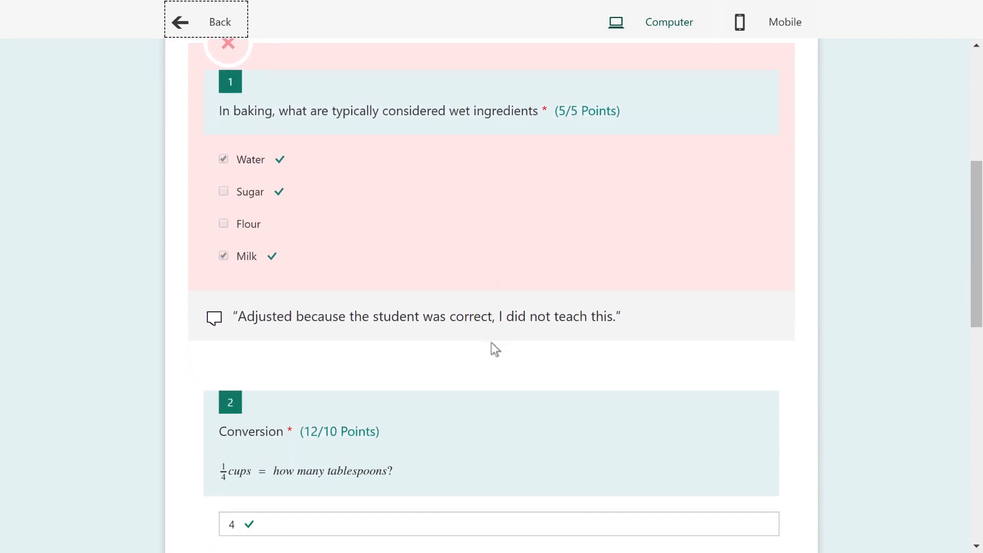
scroll(491, 344, "down", 6)
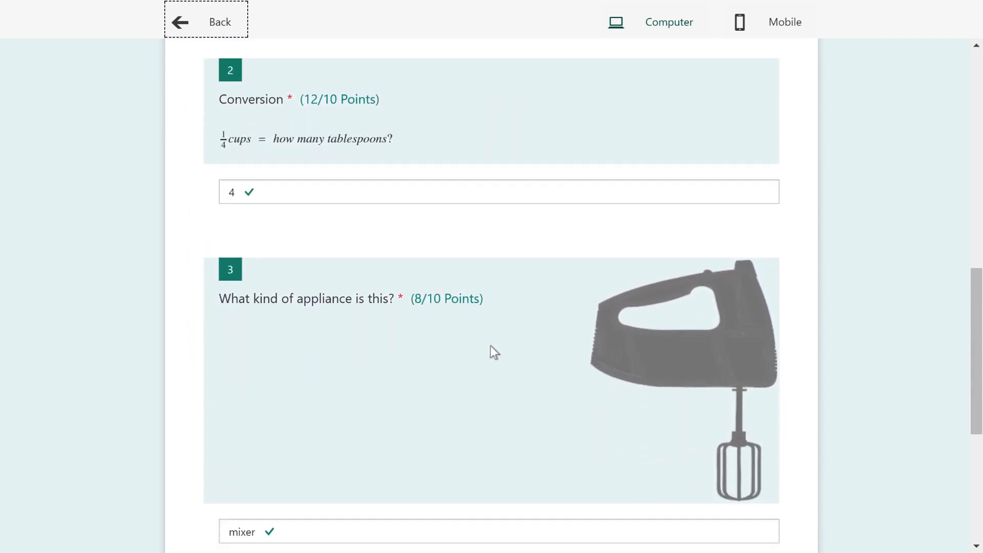
scroll(490, 345, "down", 5)
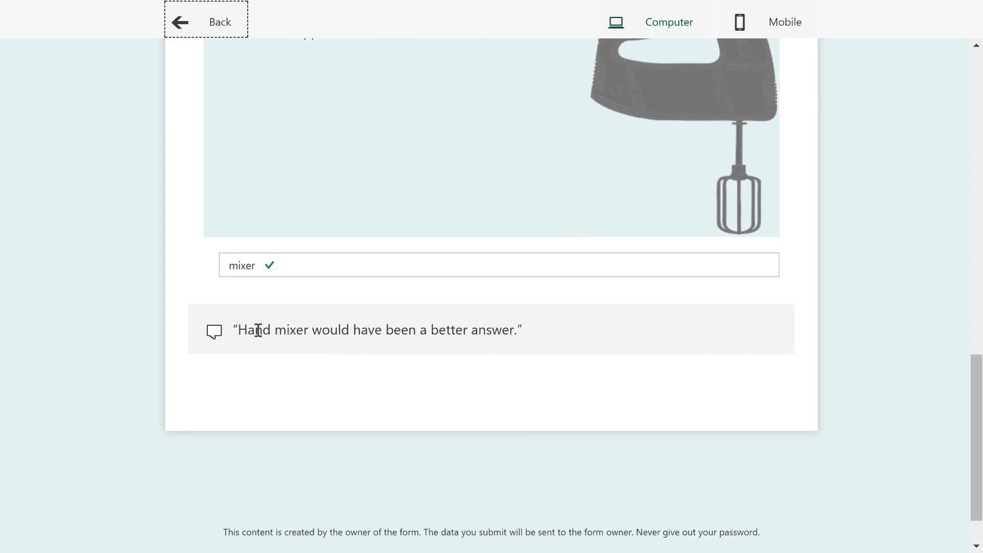
scroll(492, 328, "up", 5)
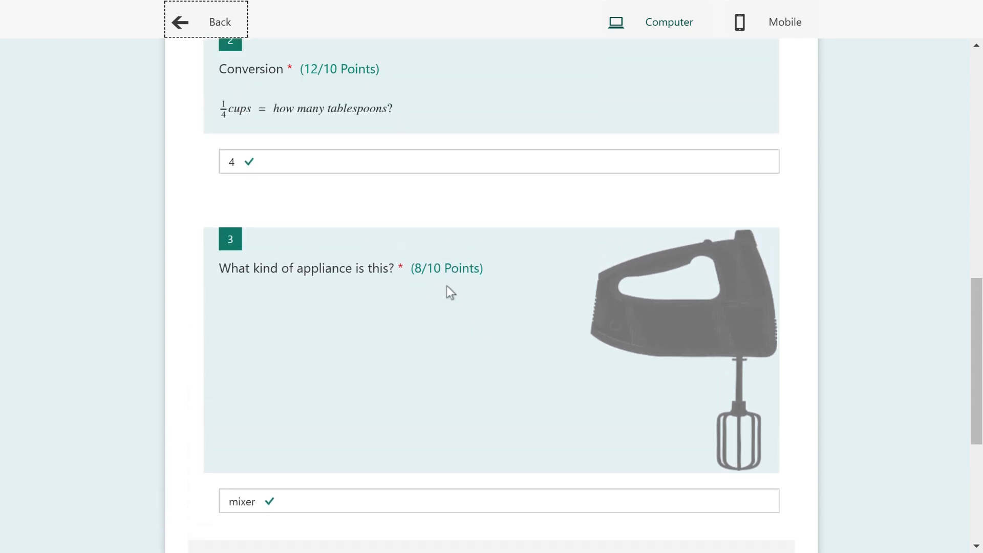
scroll(450, 292, "up", 7)
scroll(448, 290, "up", 7)
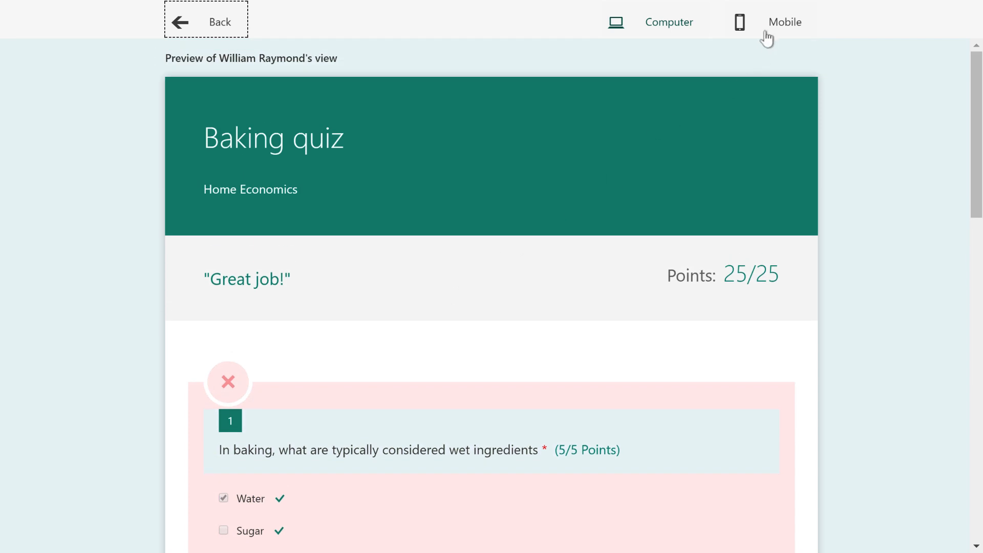
- Check how the respondent's results look in the mobile preview, and return to the computer preview
left_click(770, 32)
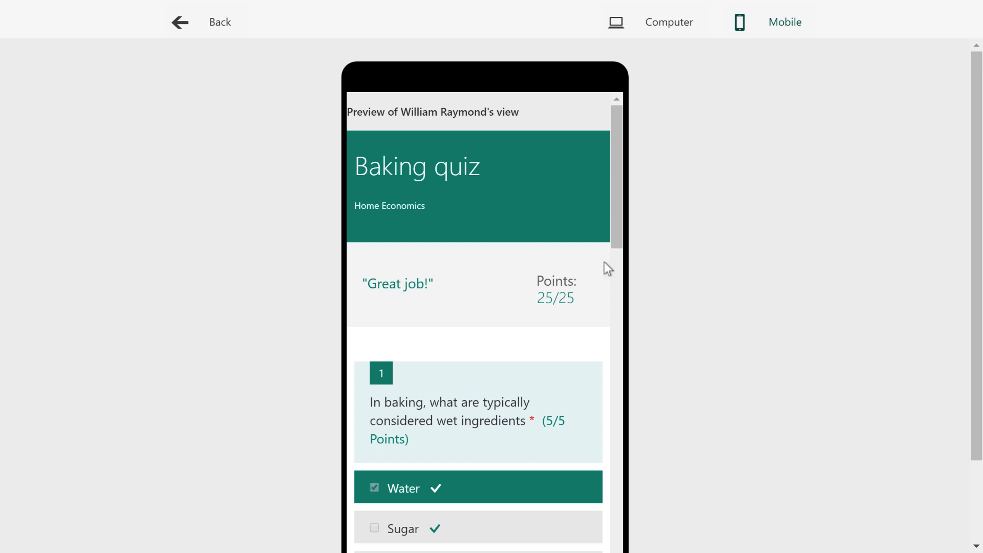
scroll(585, 271, "down", 3)
scroll(585, 271, "up", 3)
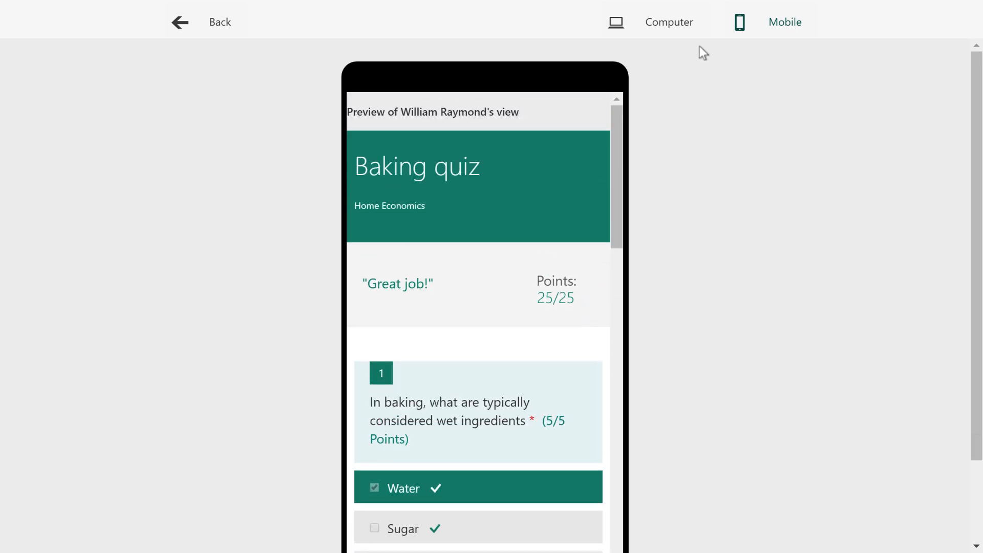
left_click(671, 23)
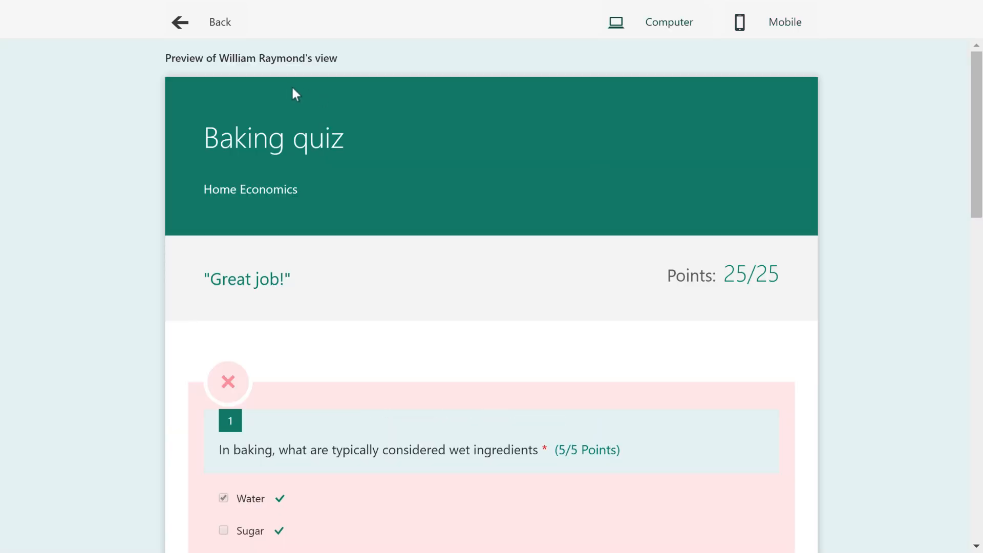
- Leave the results preview and the grades page, and return to the Baking quiz's questions
left_click(175, 24)
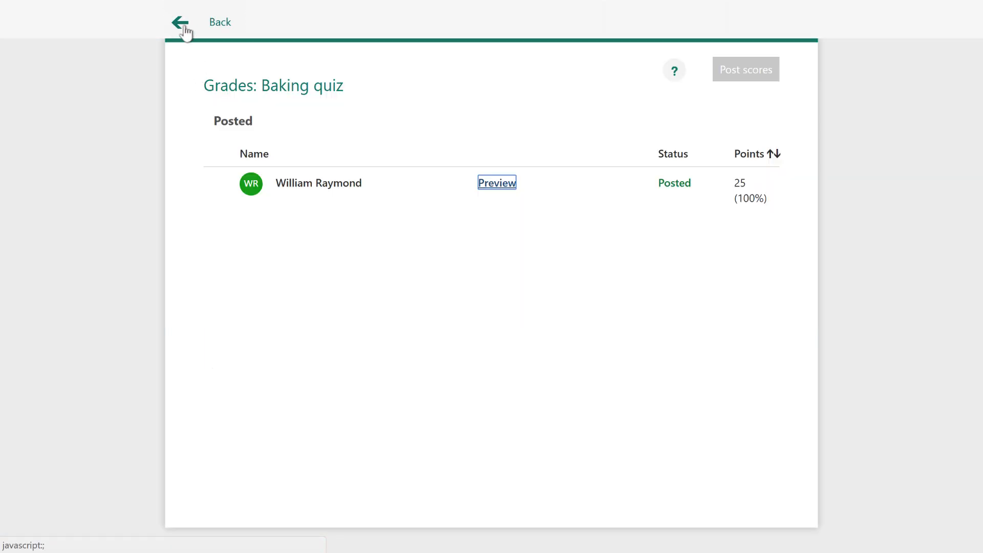
left_click(185, 25)
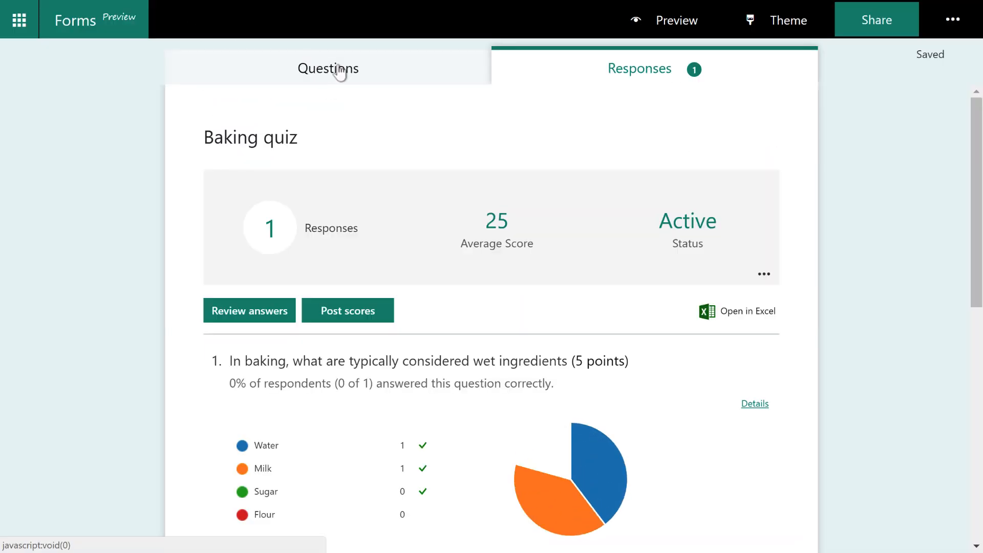
left_click(339, 72)
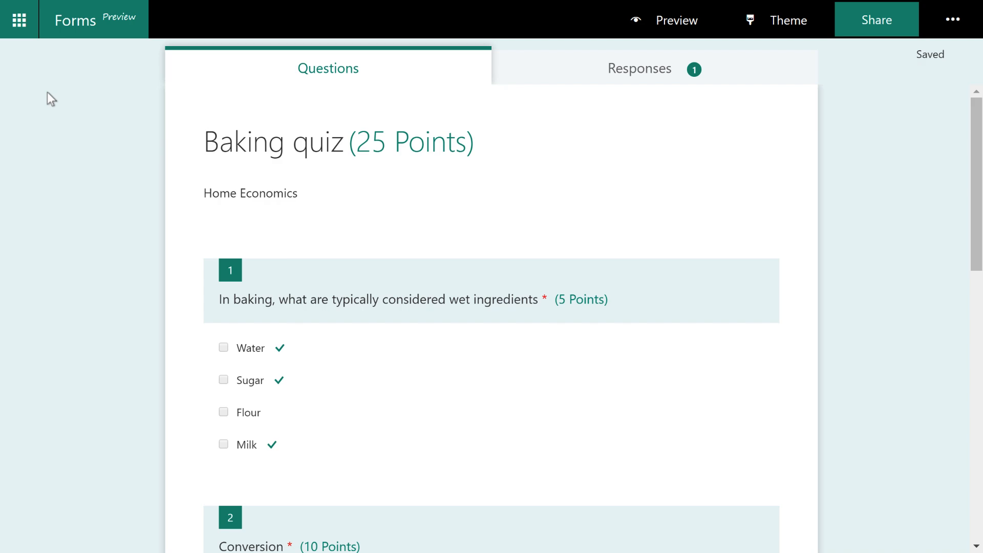